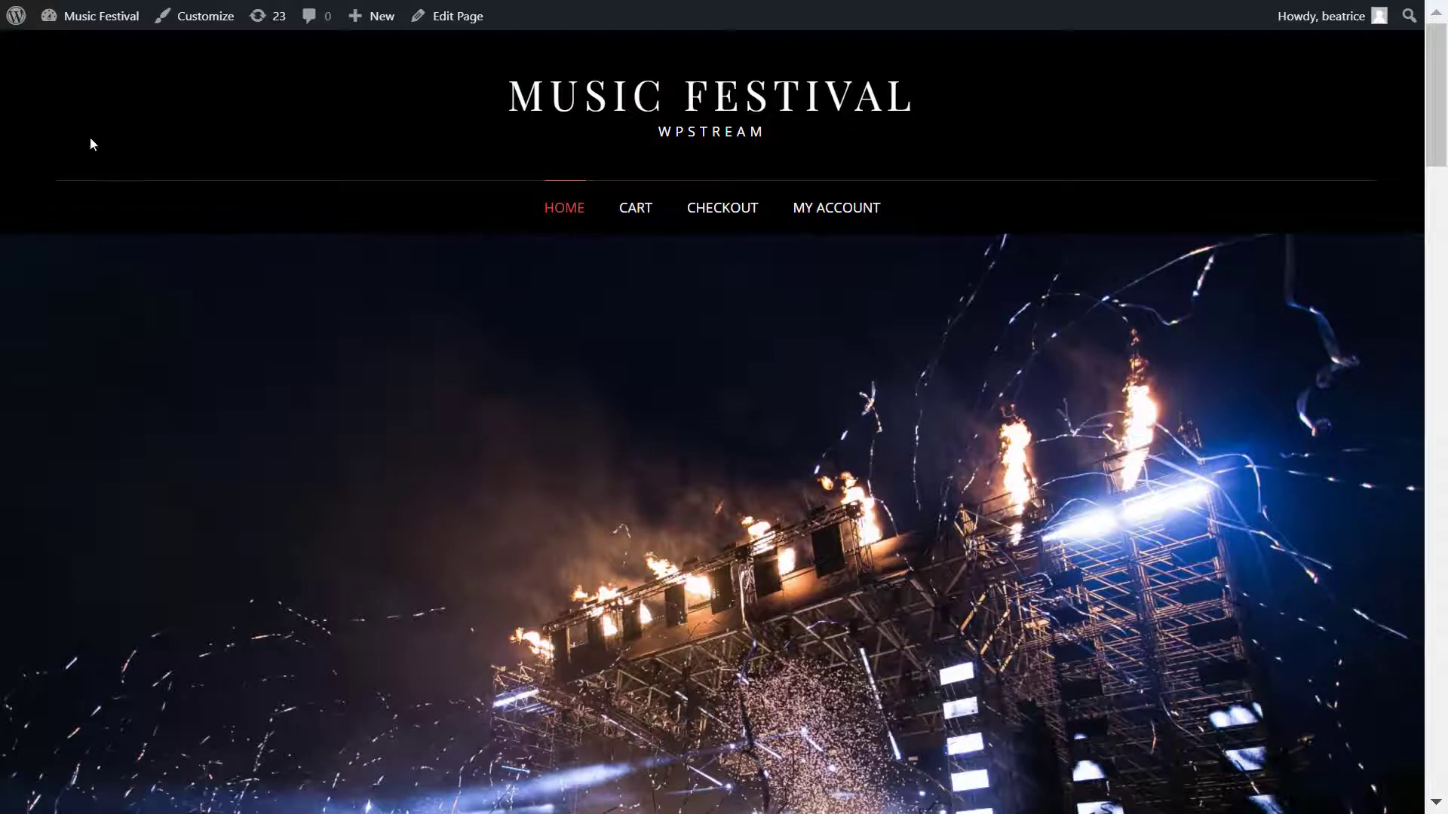
- Leave the Music Festival front end for the WordPress 5.8 About page in the admin
left_click(18, 16)
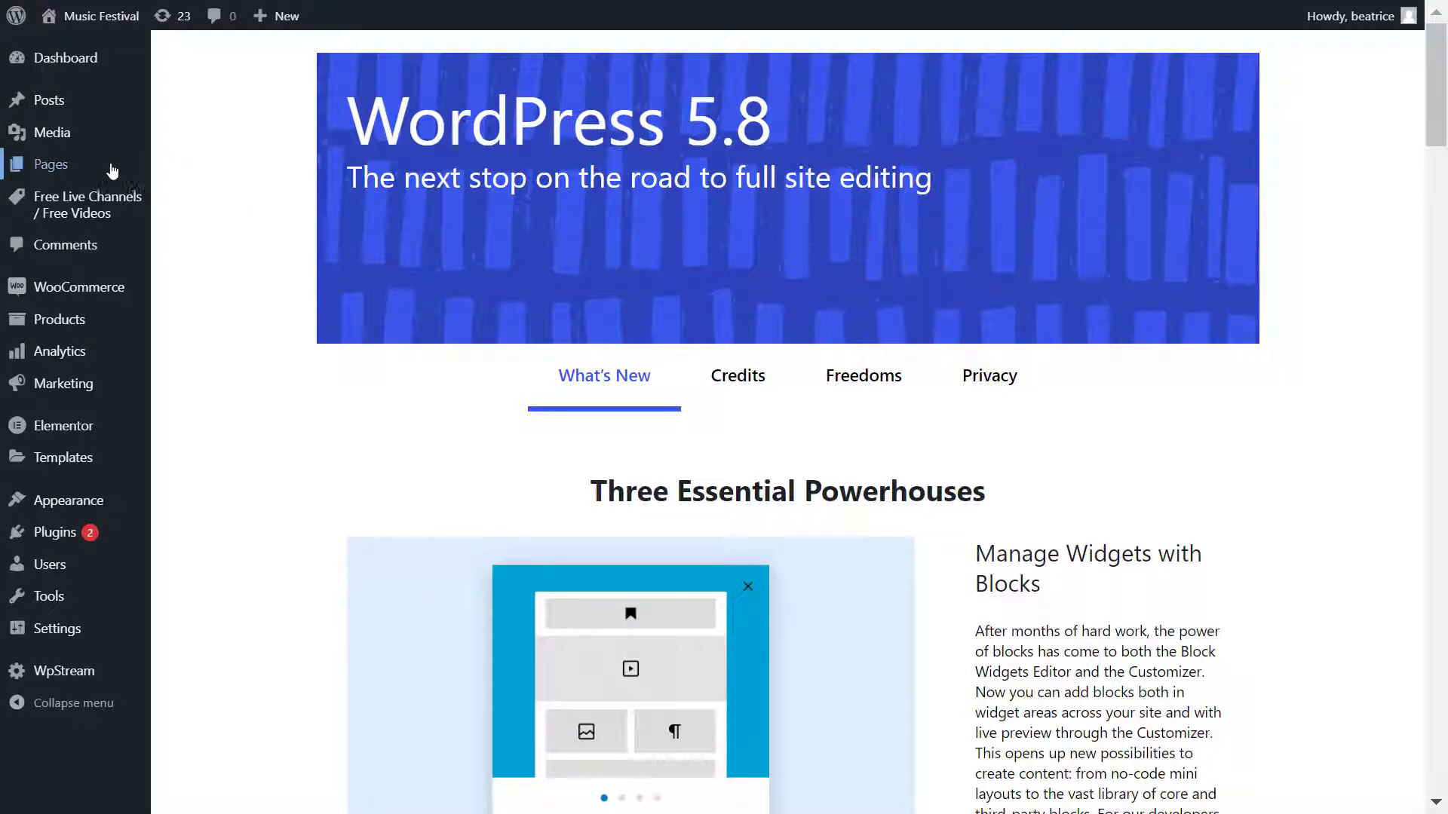
mouse_move(111, 169)
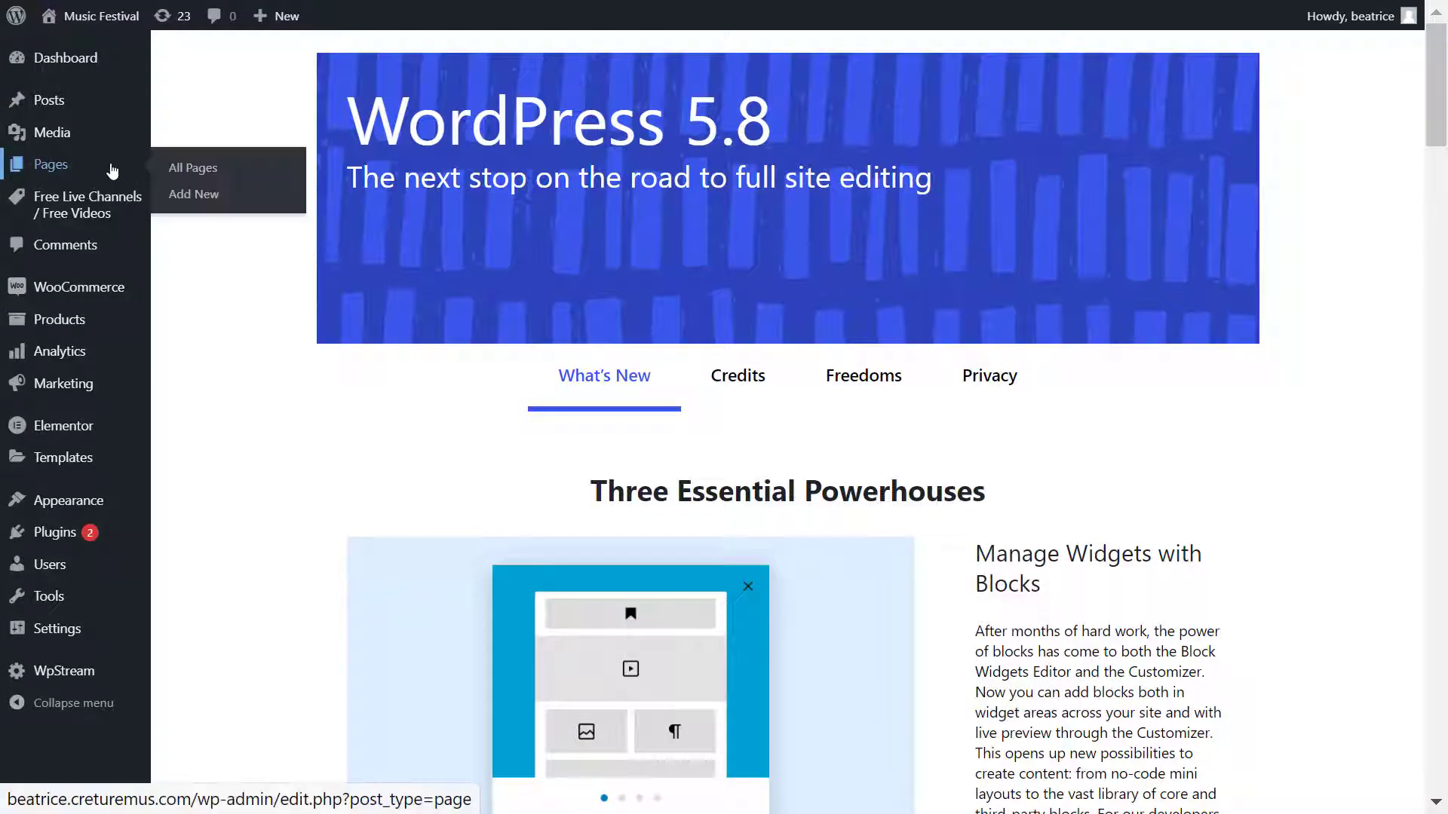
- Create and publish a new empty page titled 'Live Stream'
left_click(260, 208)
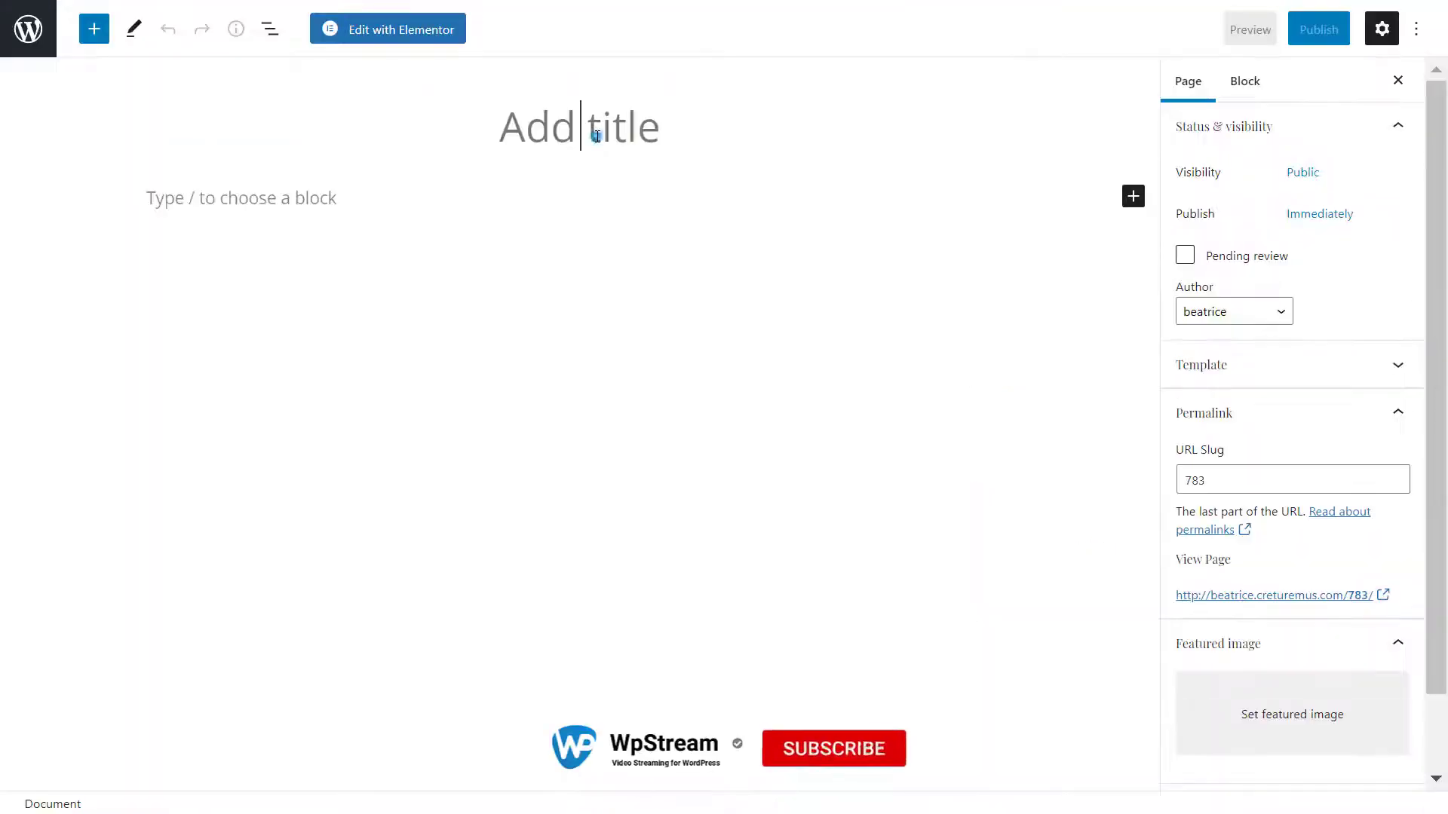
left_click(596, 136)
type("L")
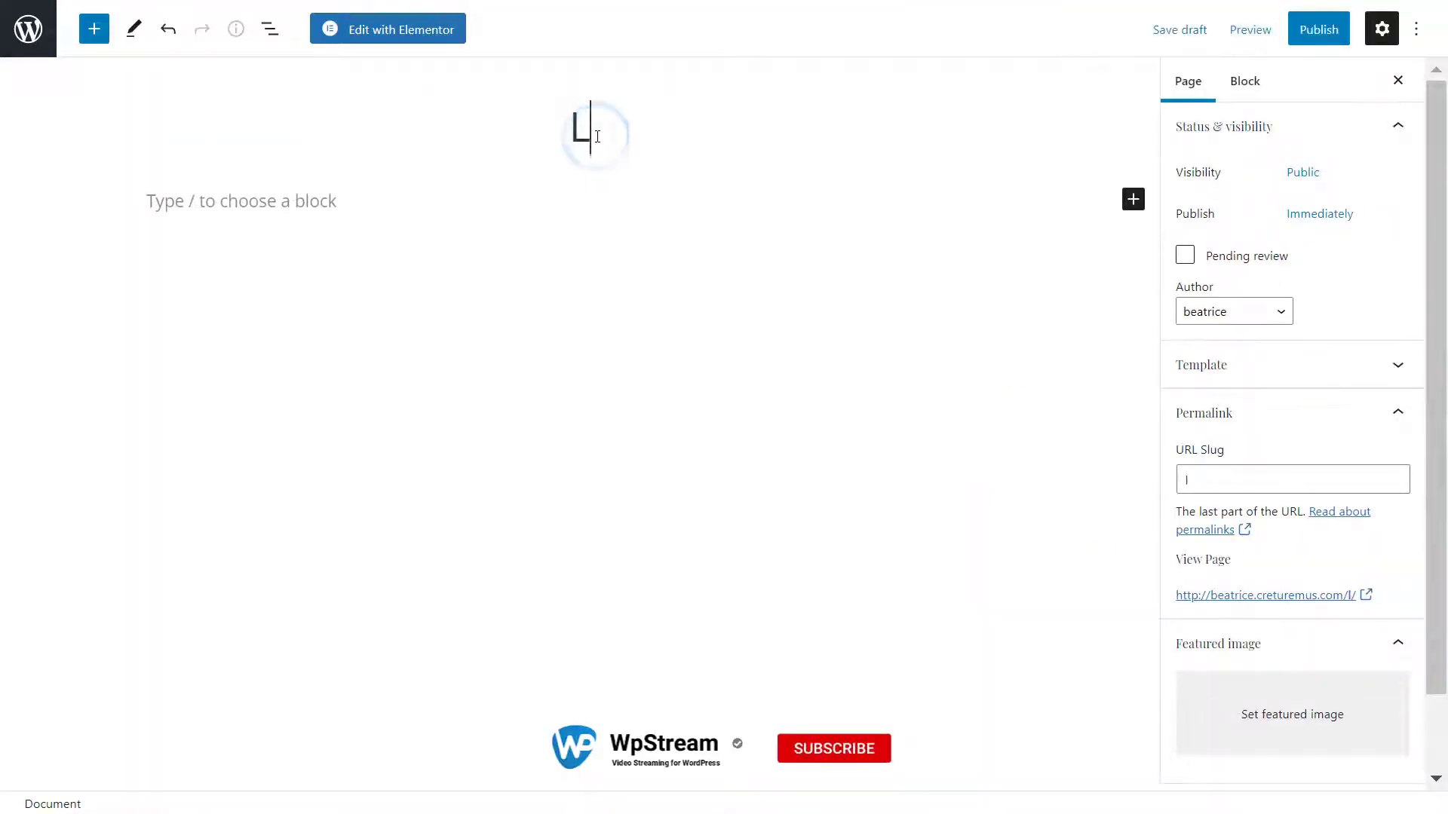
type("ive Stream")
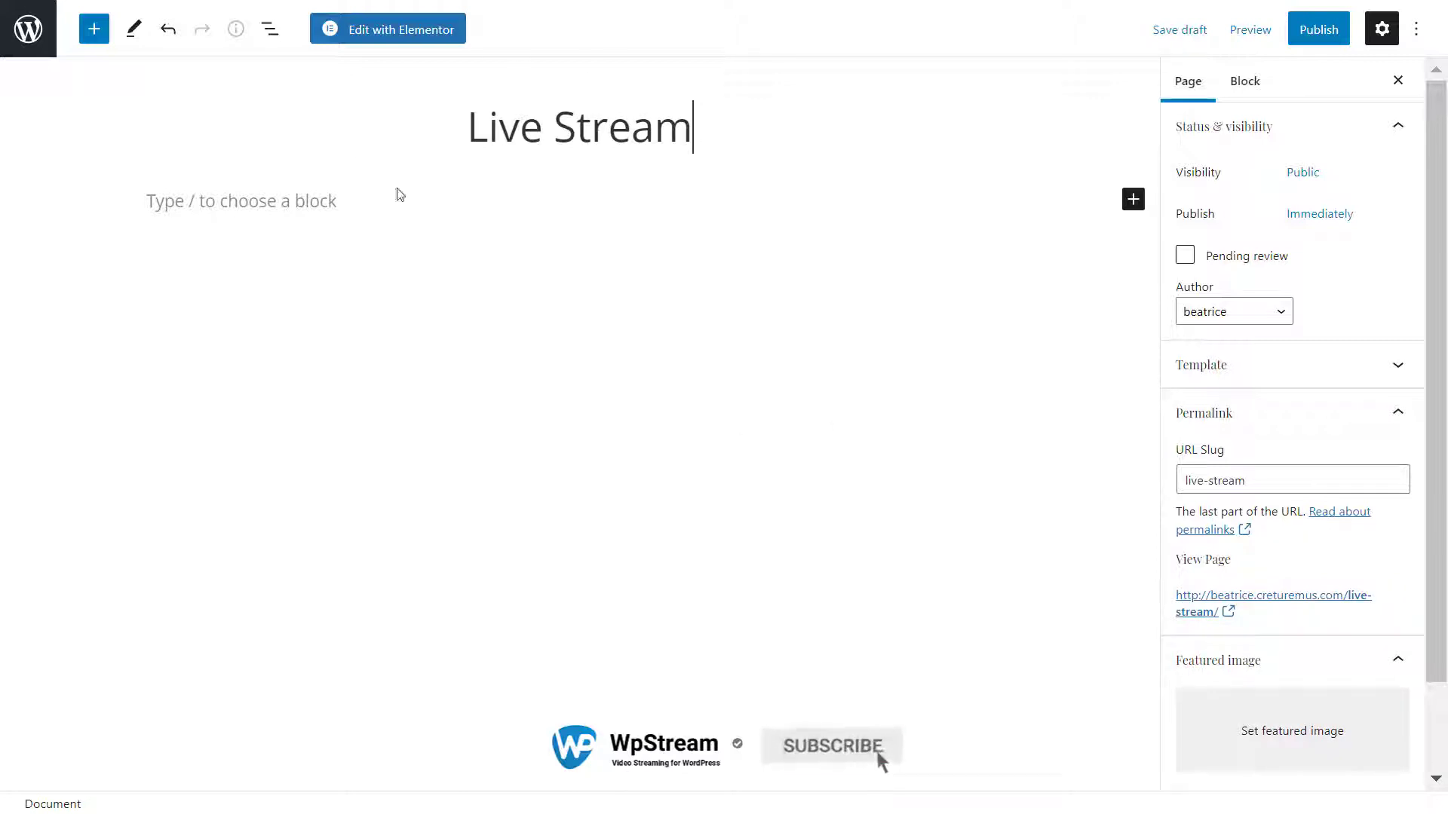
left_click(1313, 32)
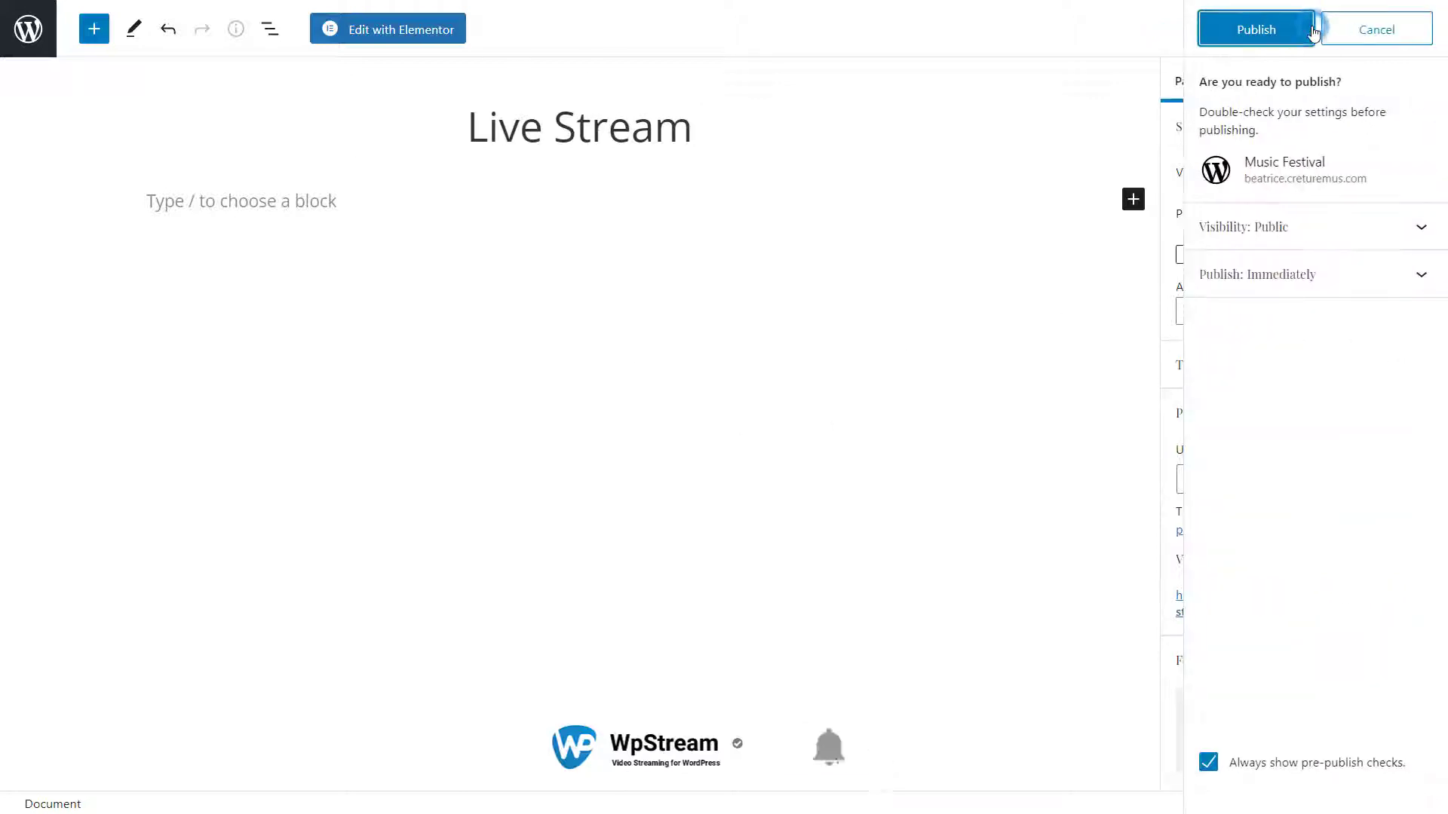
left_click(1276, 35)
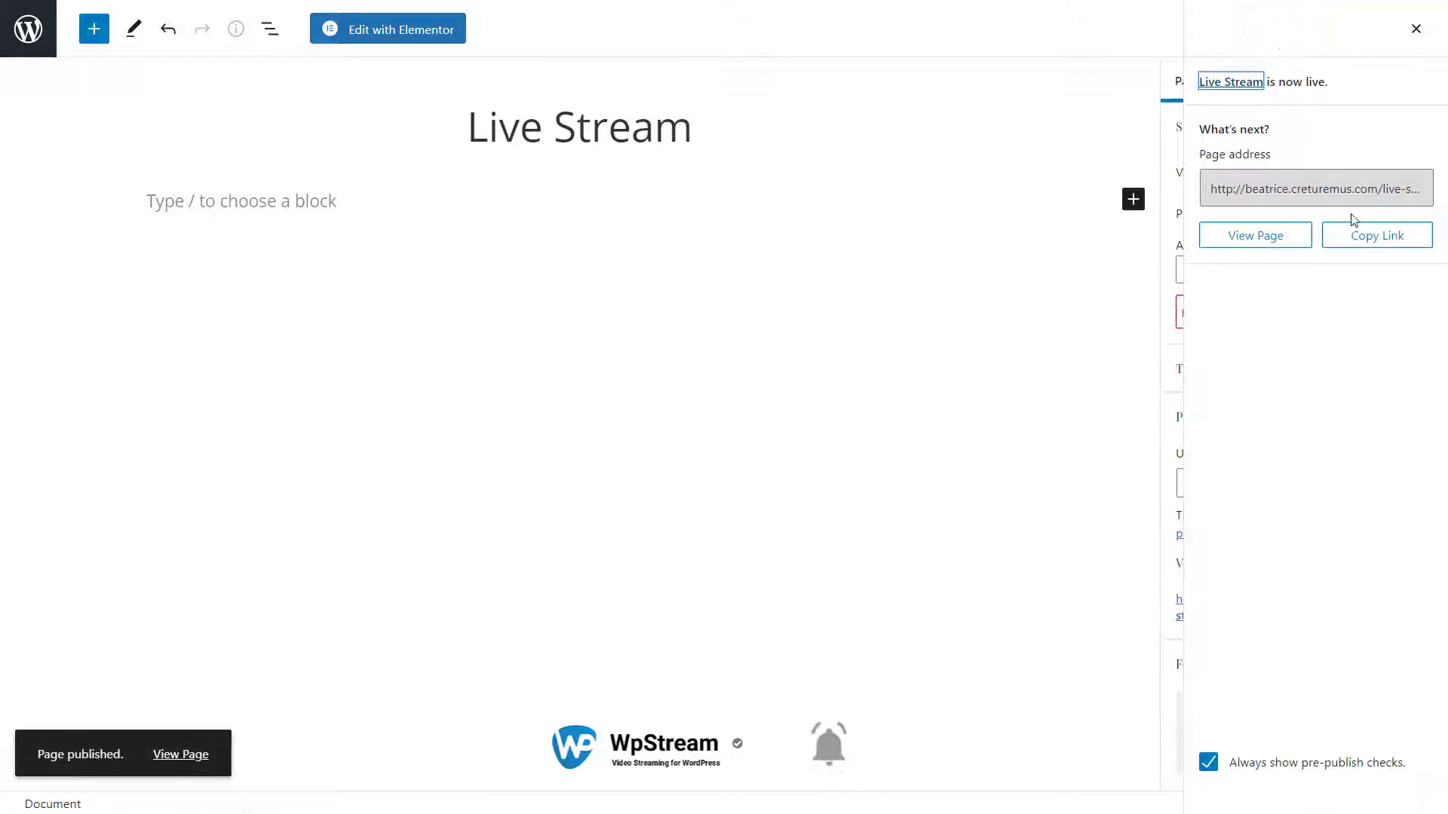
left_click(168, 756)
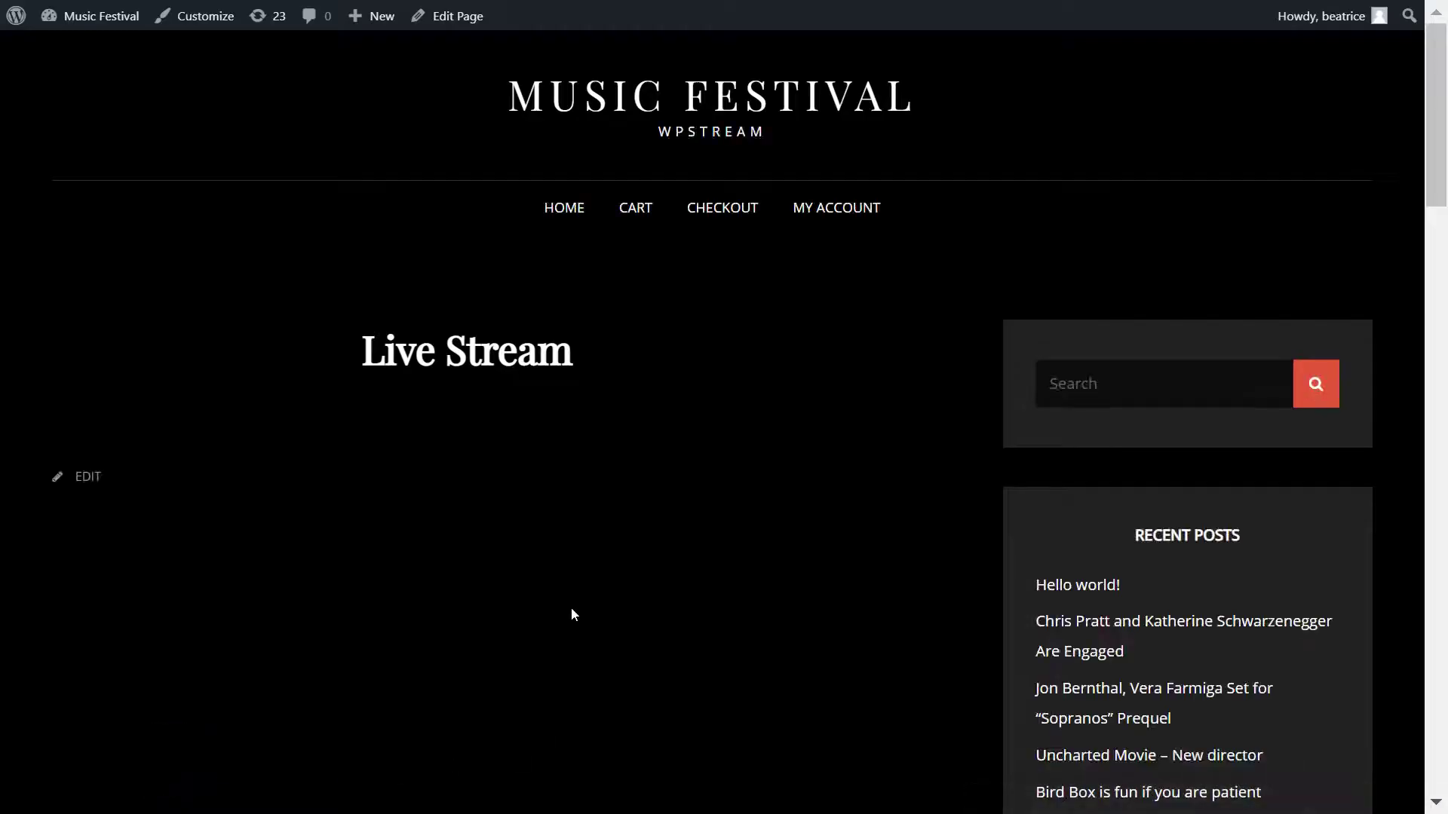
- Go from the published Live Stream page back to the WordPress admin About page
left_click(15, 29)
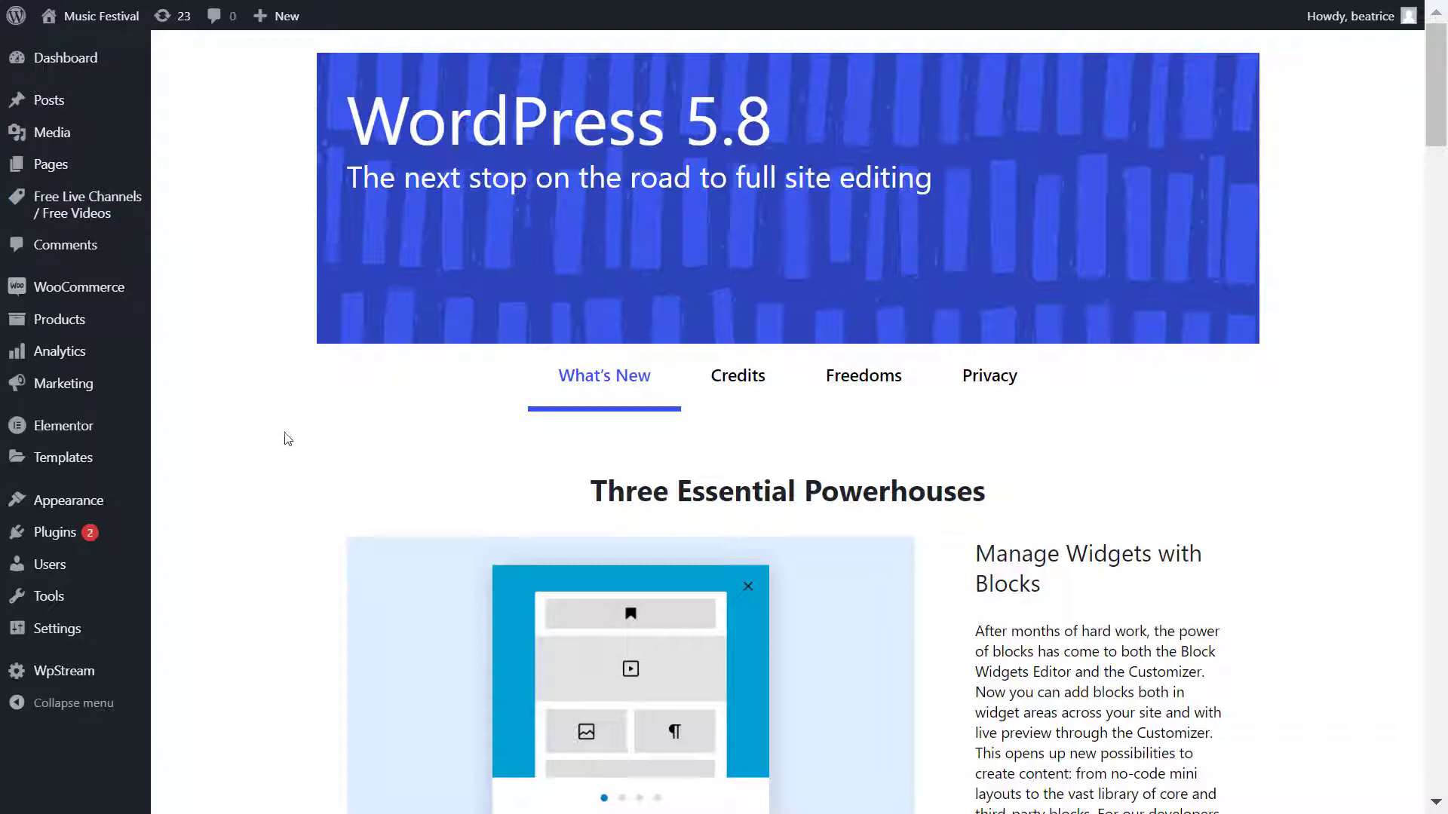
- Add the Live Stream page to the Main menu from the Pages list
mouse_move(148, 516)
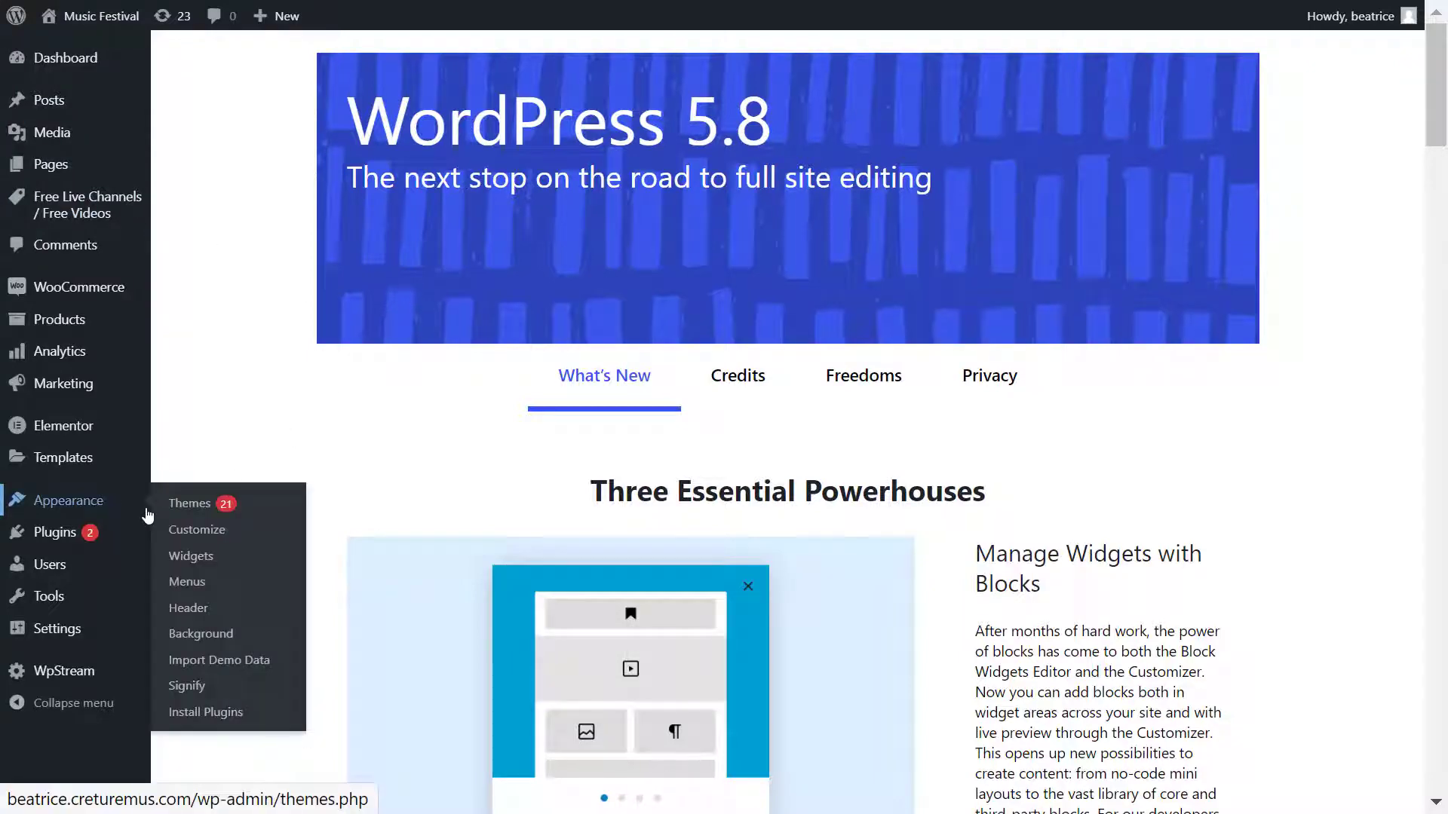
left_click(204, 581)
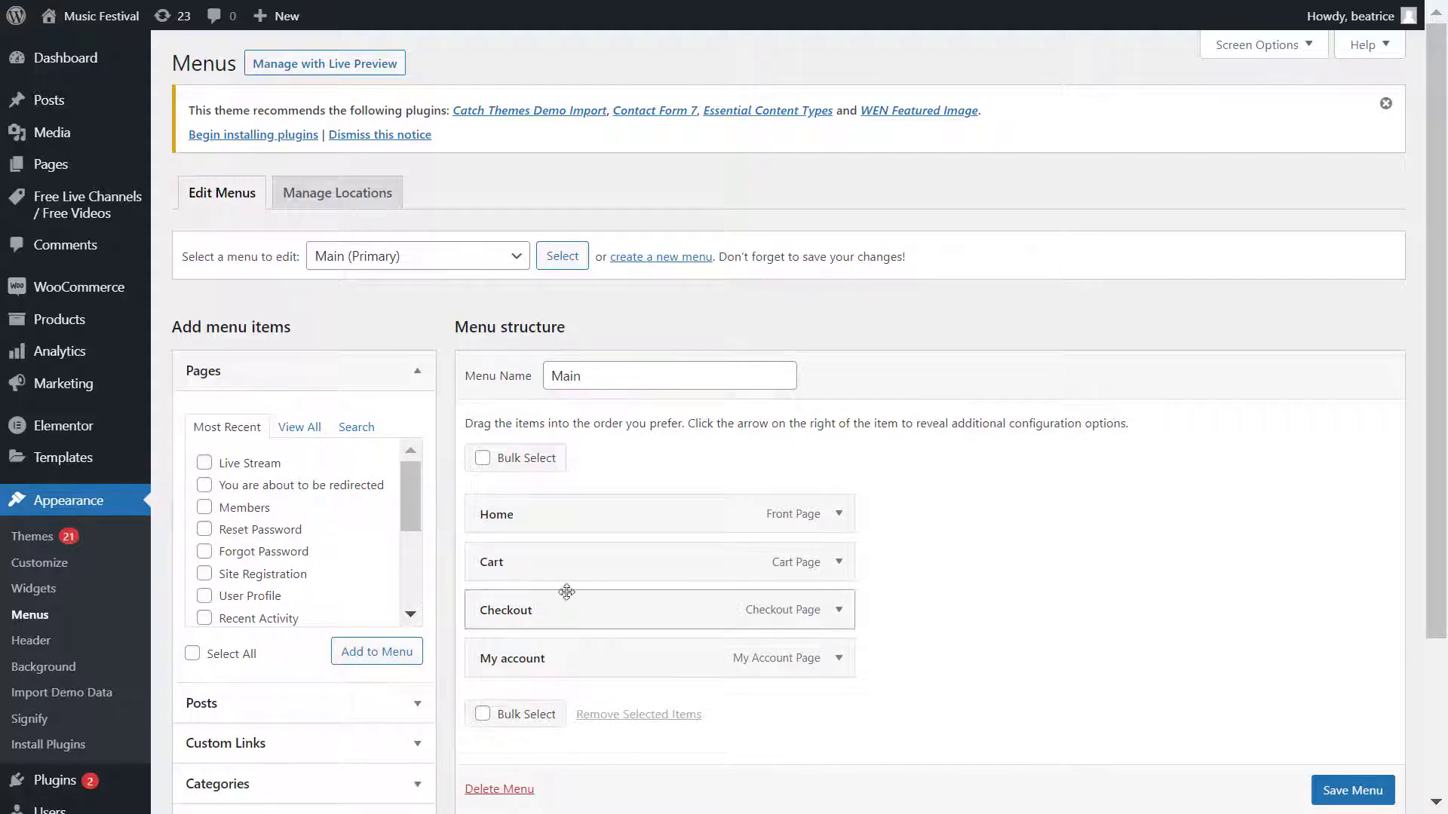
scroll(727, 462, "down", 2)
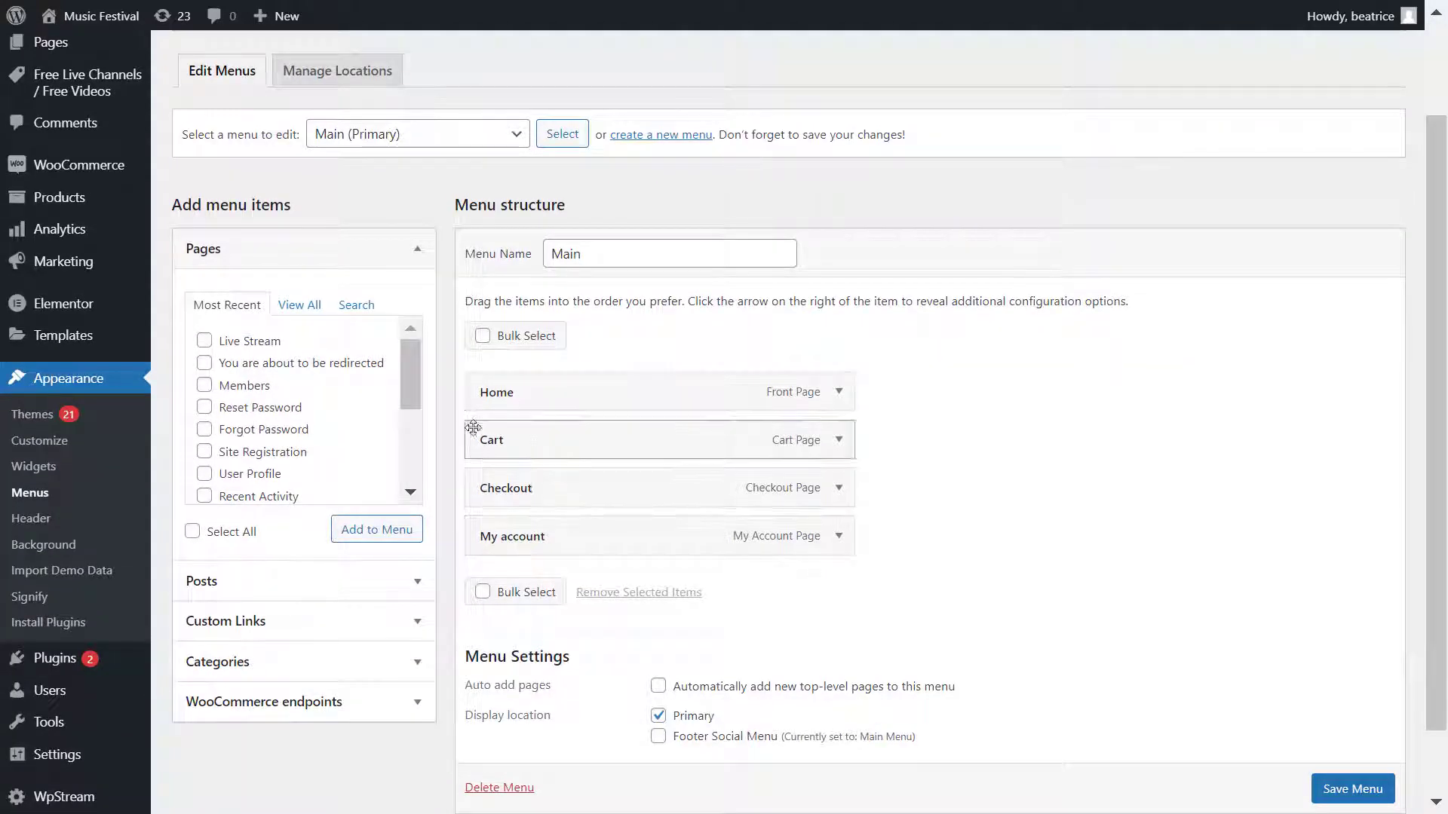
left_click_drag(404, 344, 441, 324)
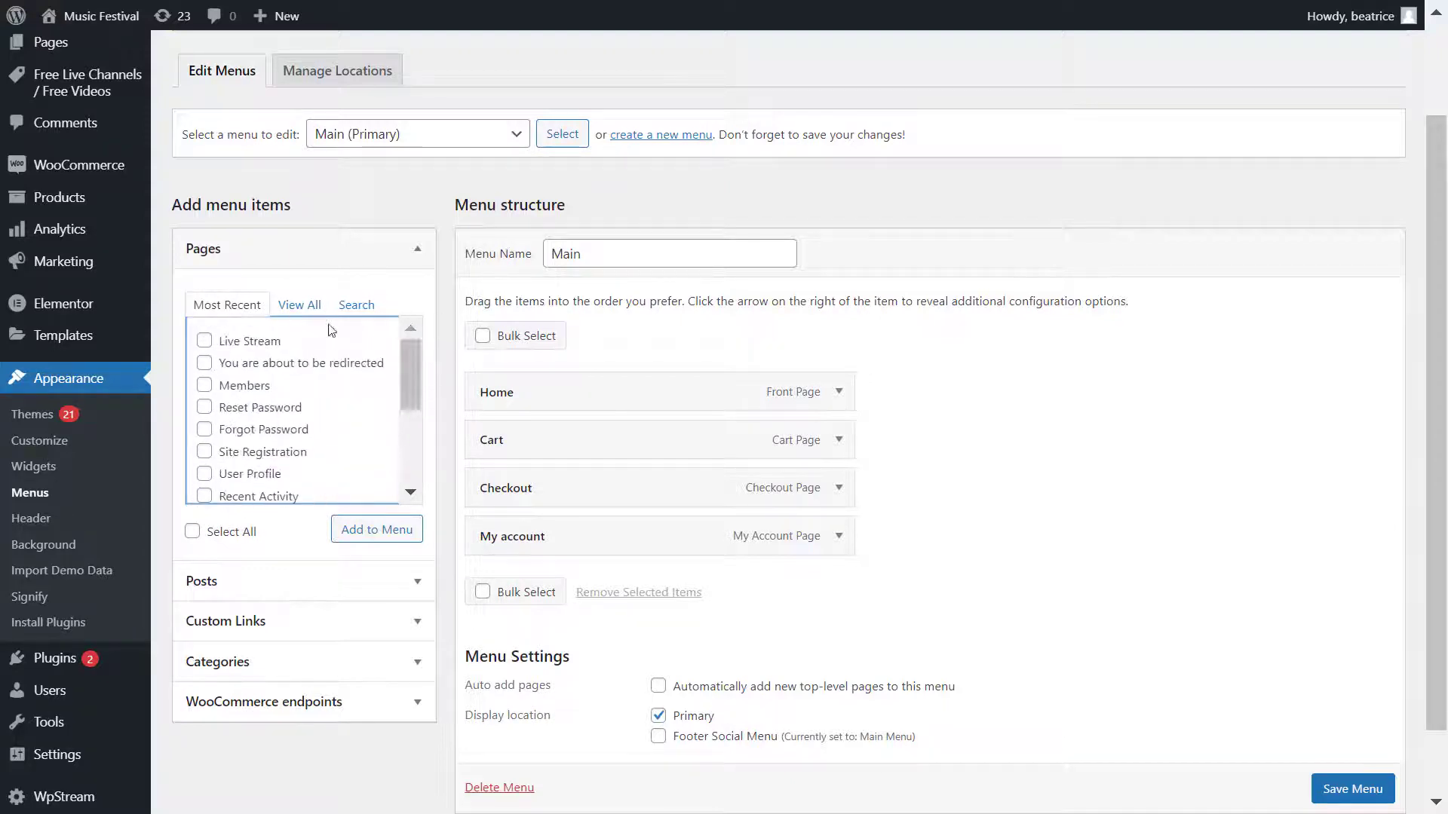
left_click(204, 343)
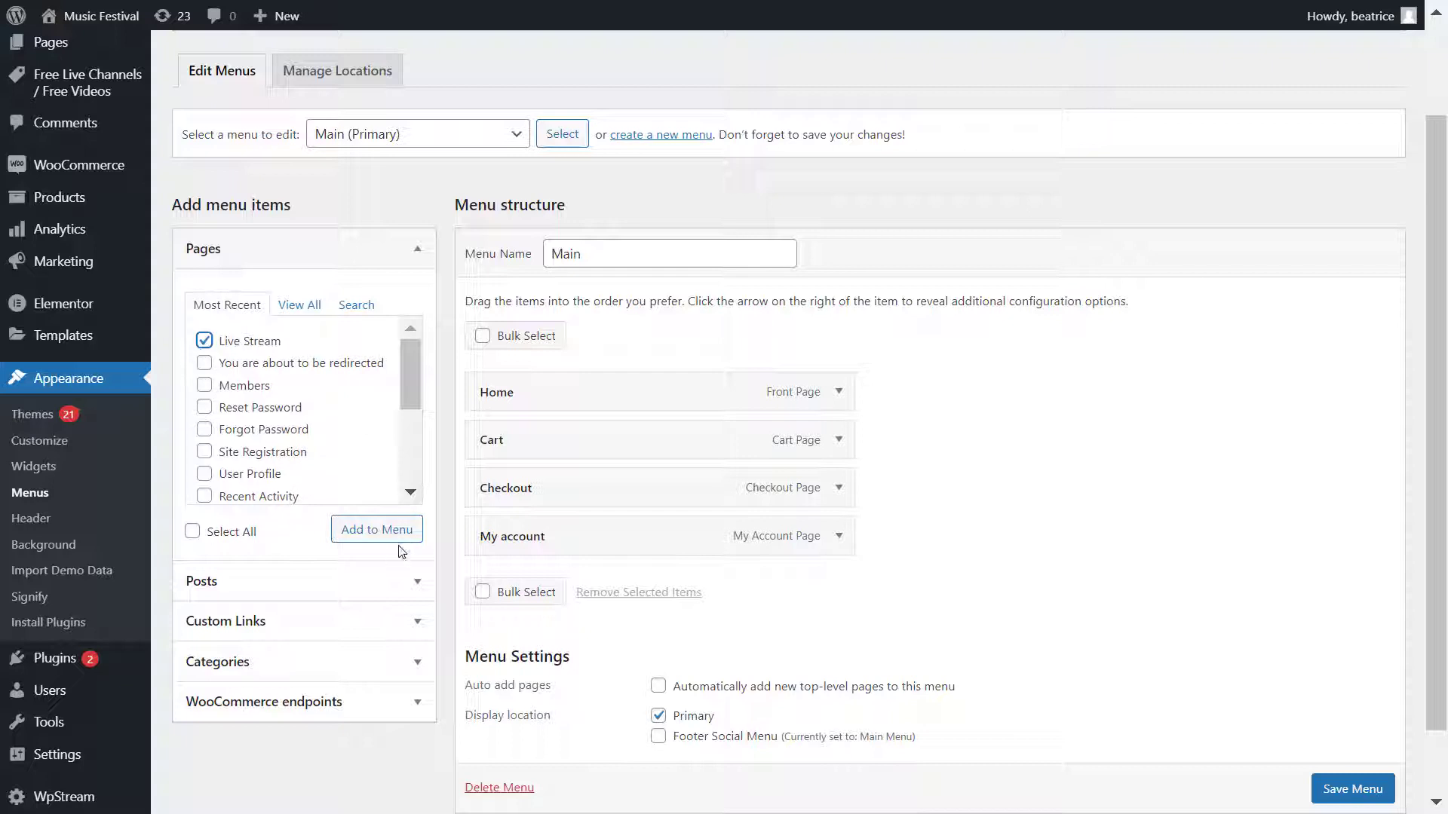
left_click(379, 537)
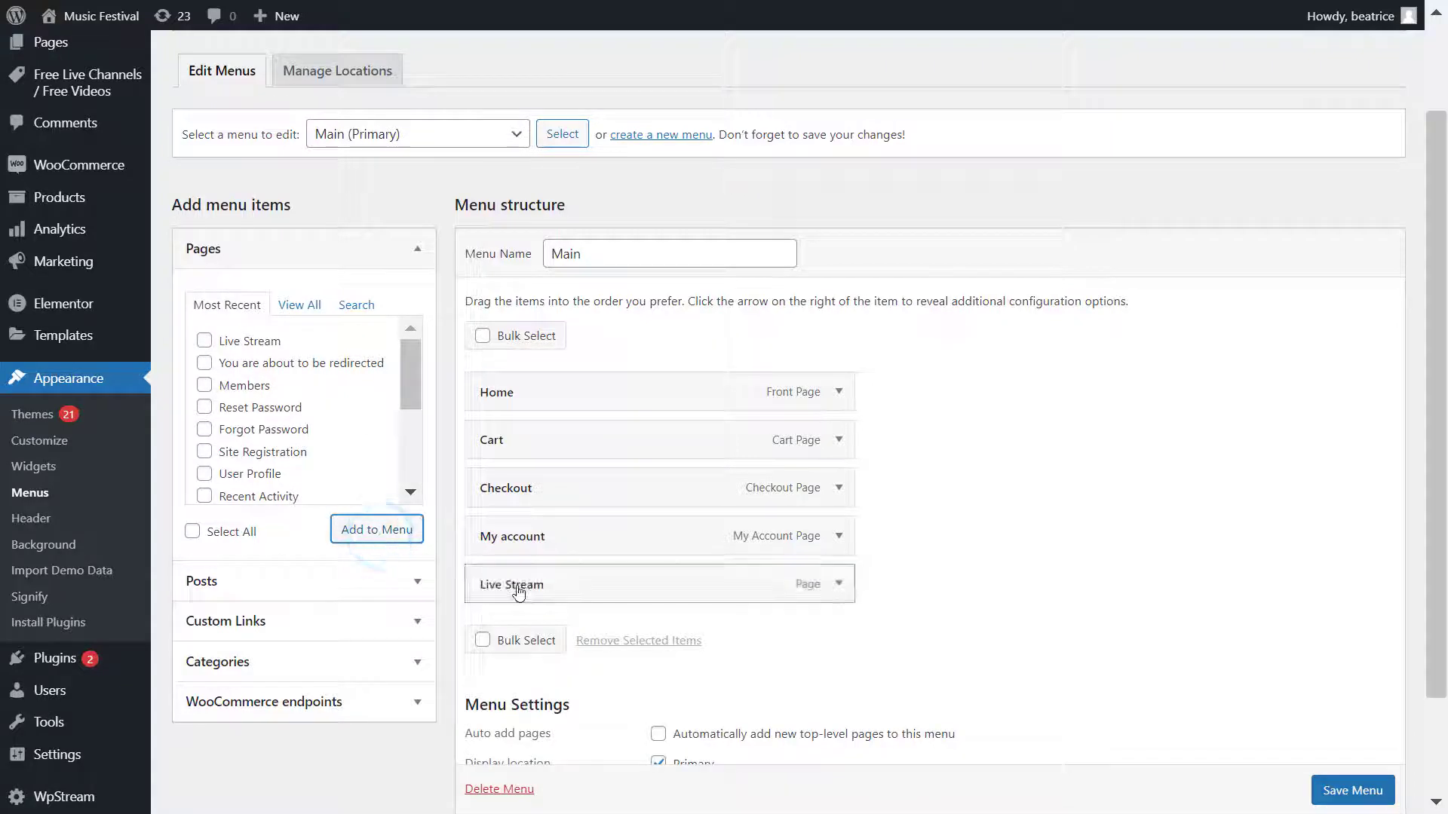
- Move Live Stream to just below Home and save the Main menu
left_click_drag(526, 585, 527, 441)
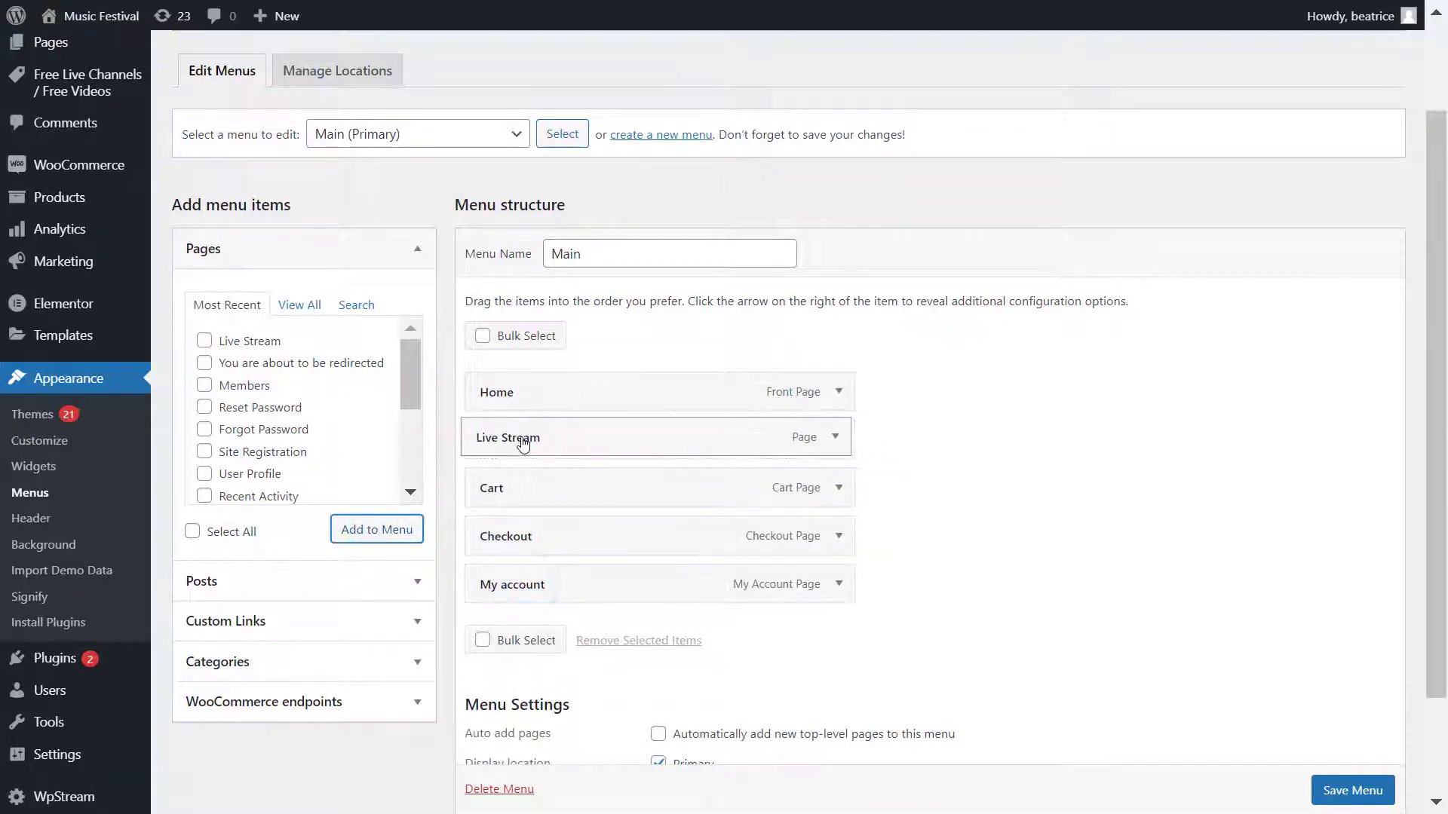
left_click_drag(516, 587, 510, 579)
left_click(1008, 537)
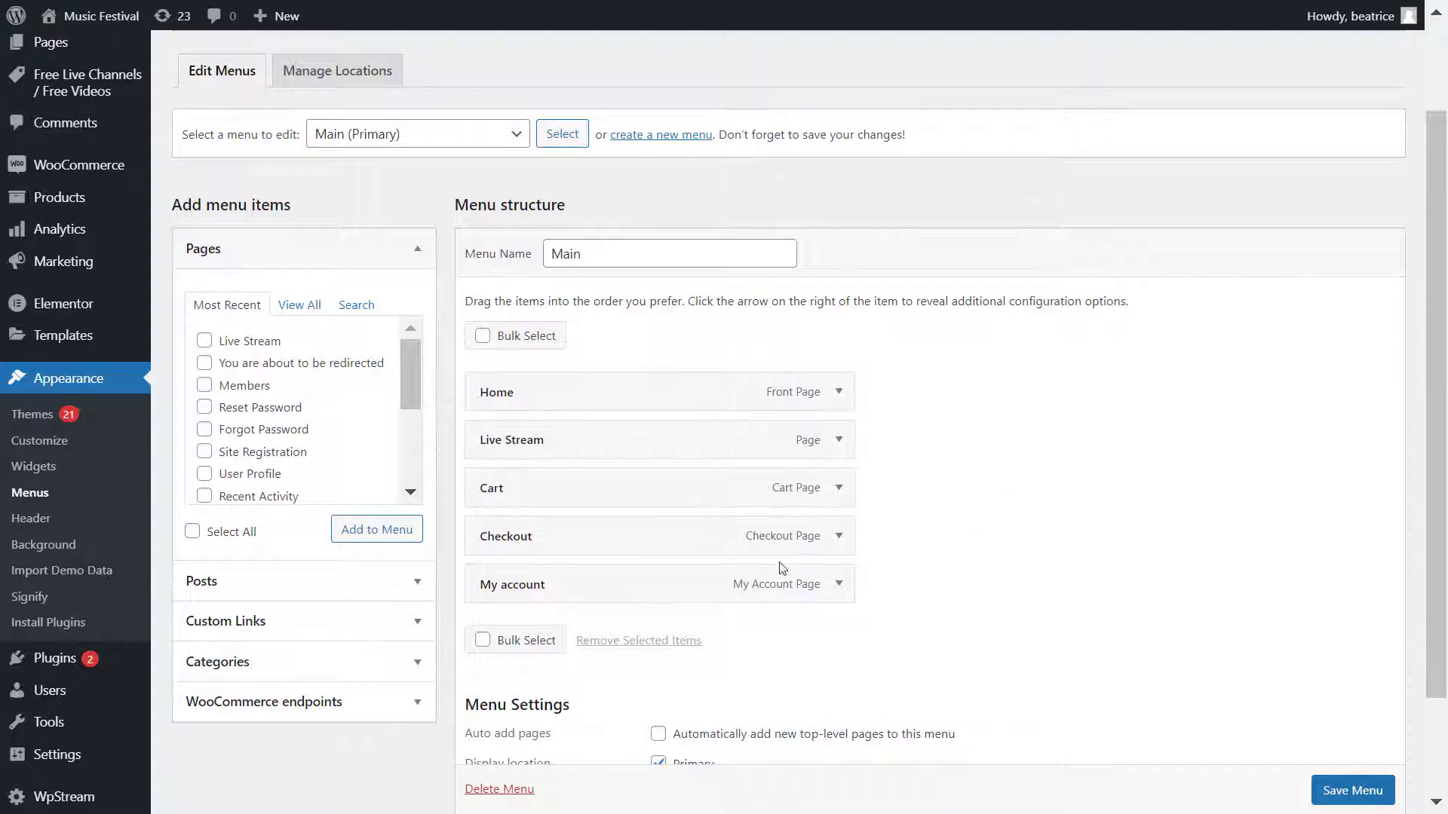
scroll(914, 595, "down", 2)
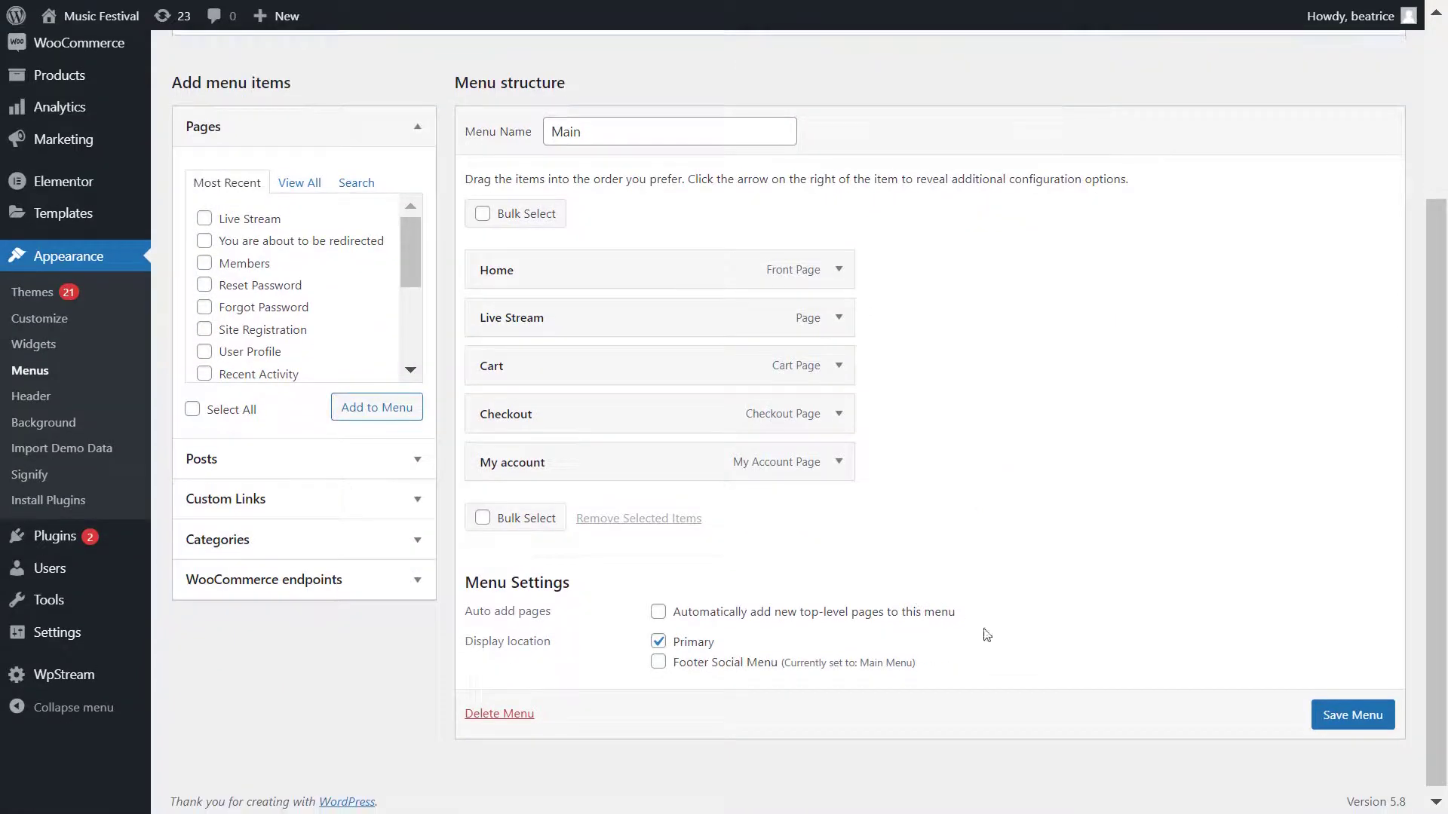
left_click(1356, 726)
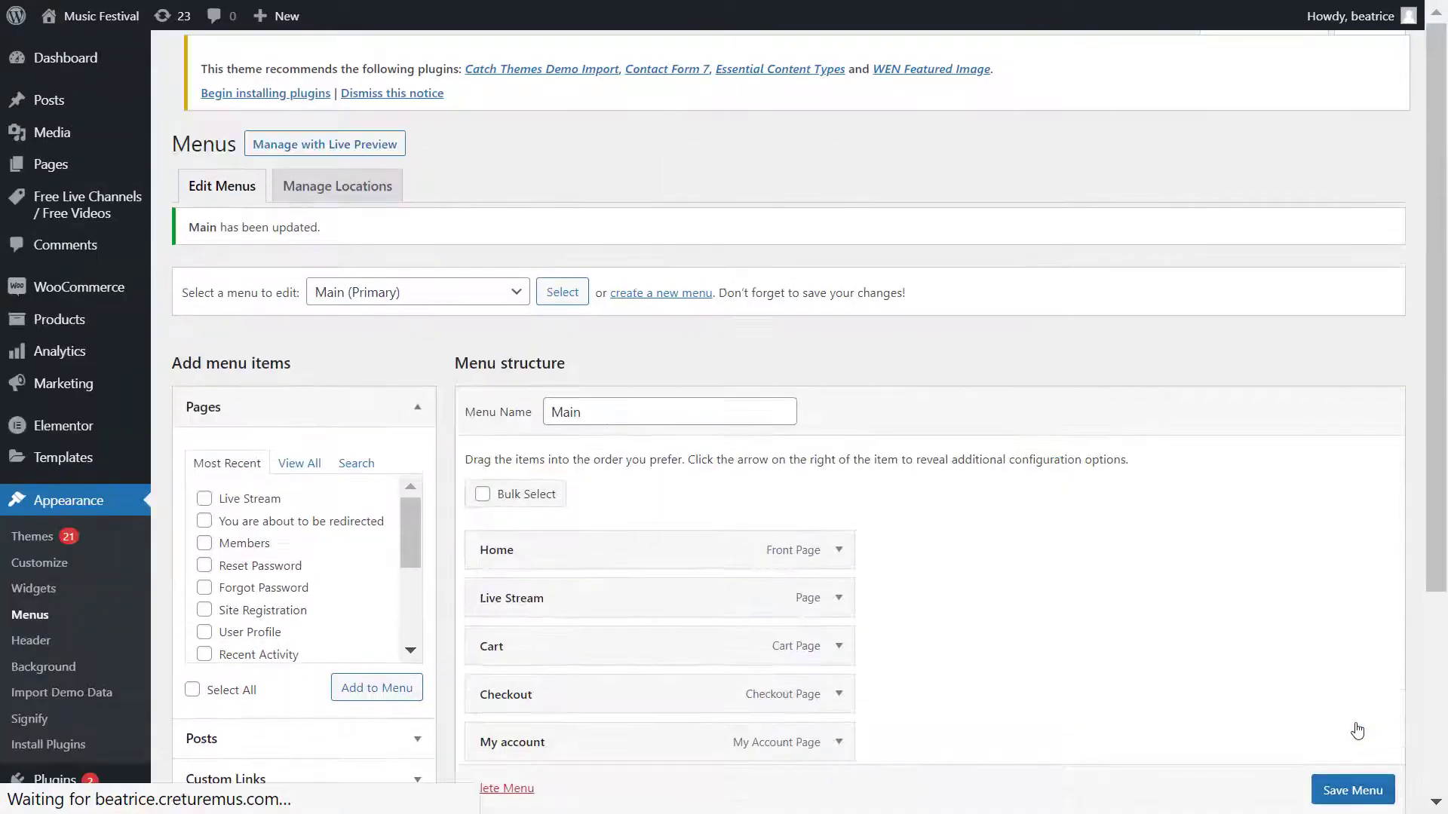
- Test the site's new LIVE STREAM menu link, go back HOME, then return to the admin
left_click(102, 16)
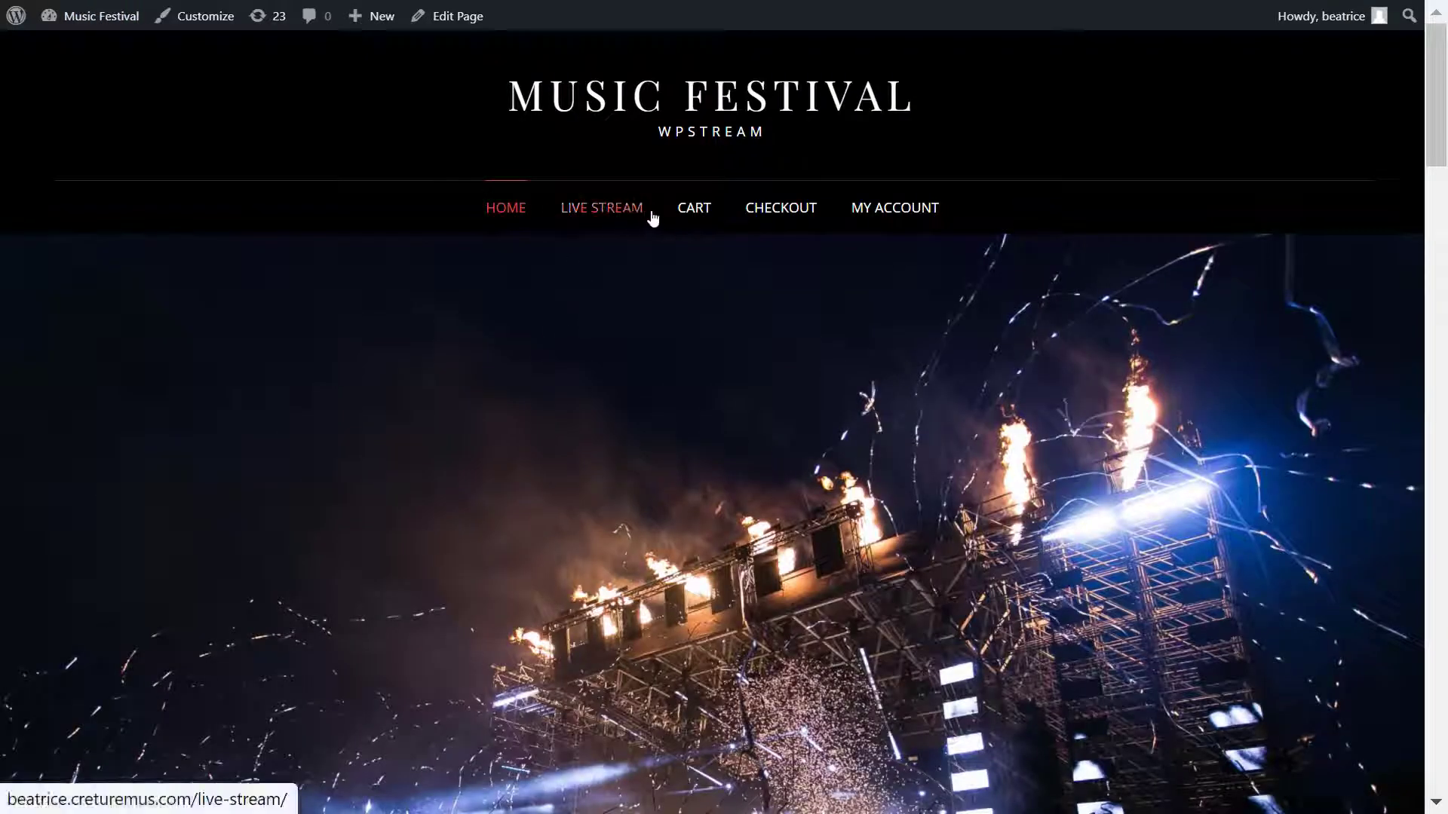
left_click(621, 215)
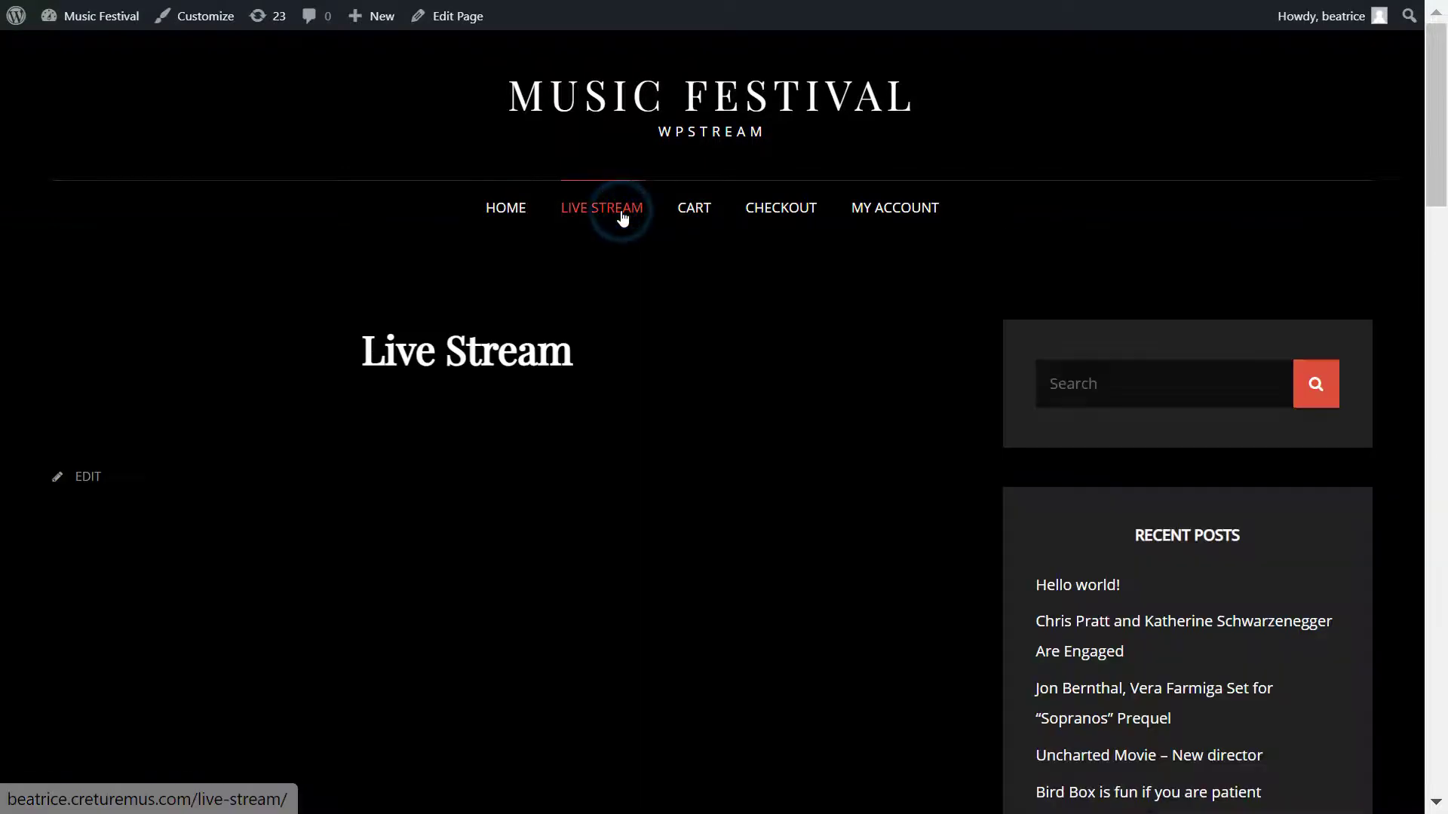
left_click(507, 217)
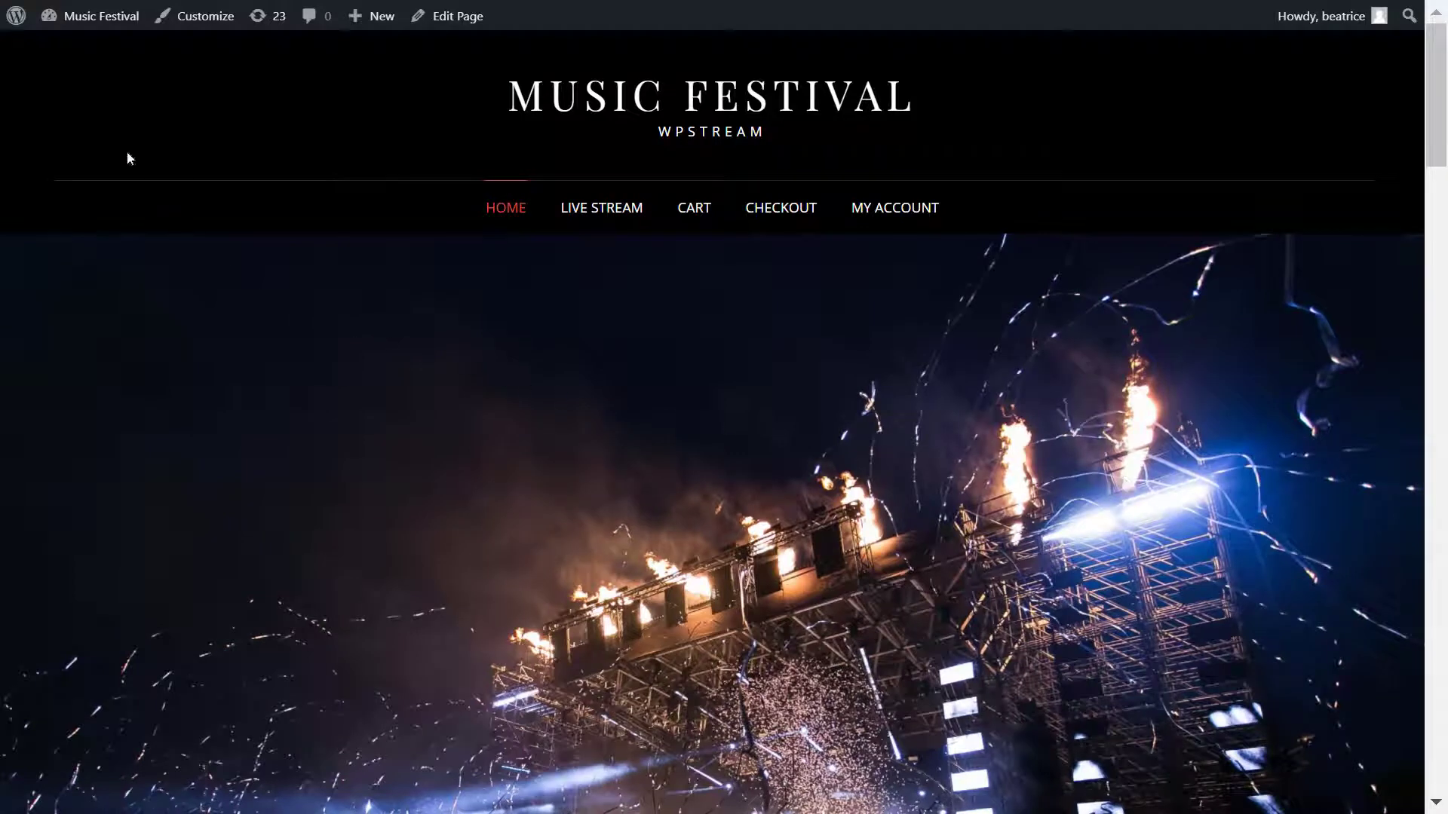
left_click(16, 15)
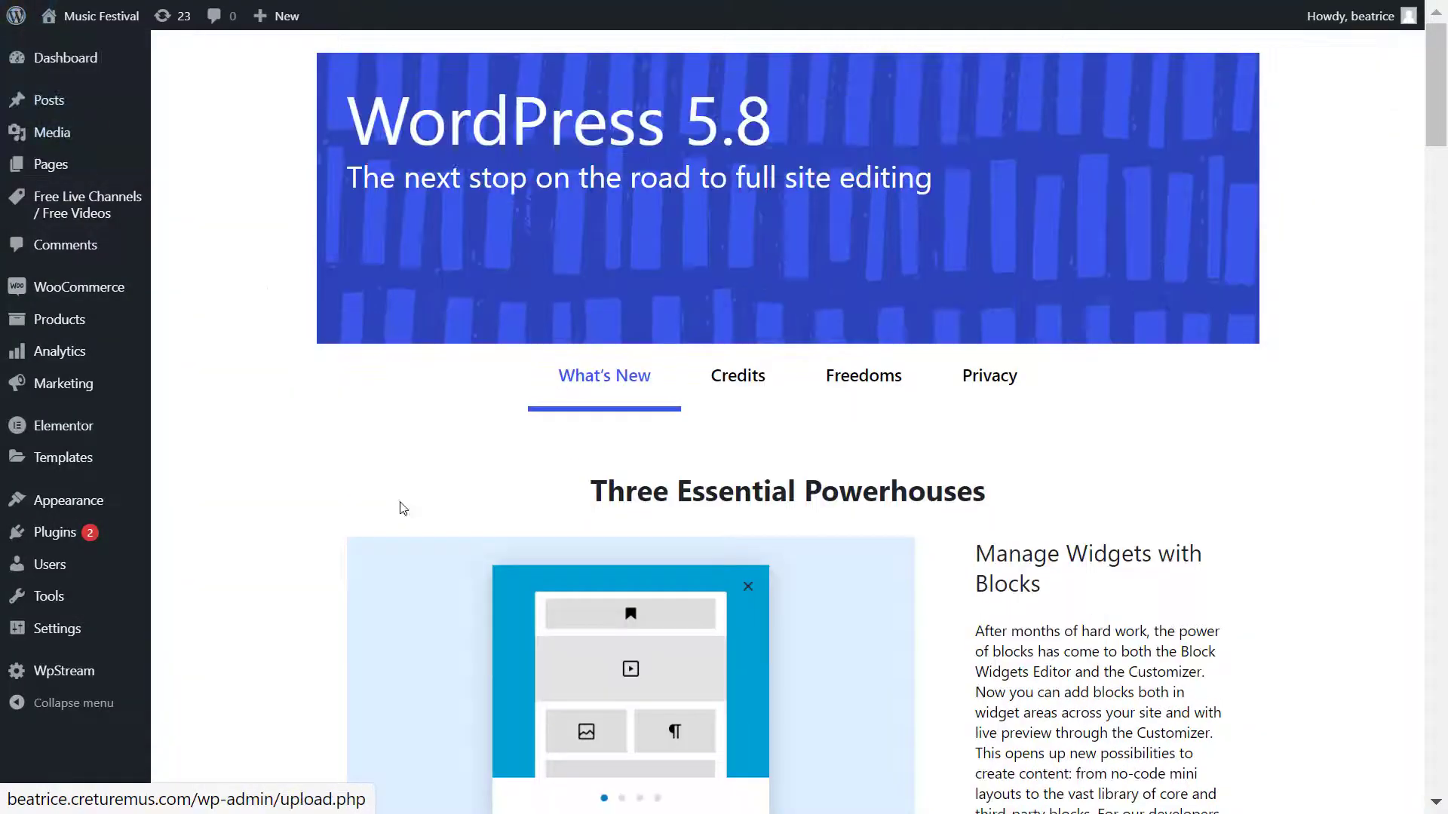
- Check the Installed Plugins list for active WpStream and WpStream Elementor Widgets
left_click(65, 531)
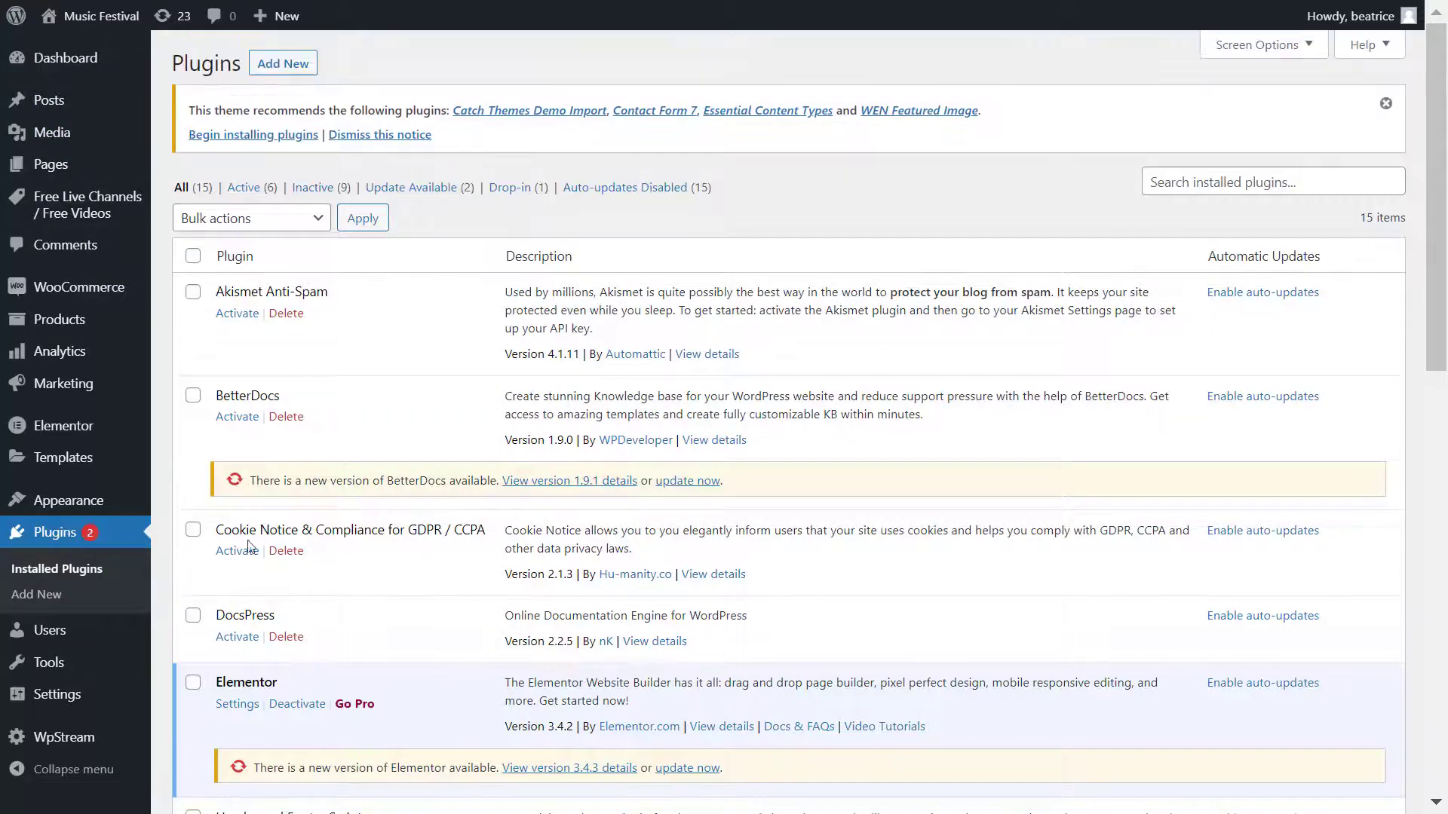
scroll(717, 568, "down", 12)
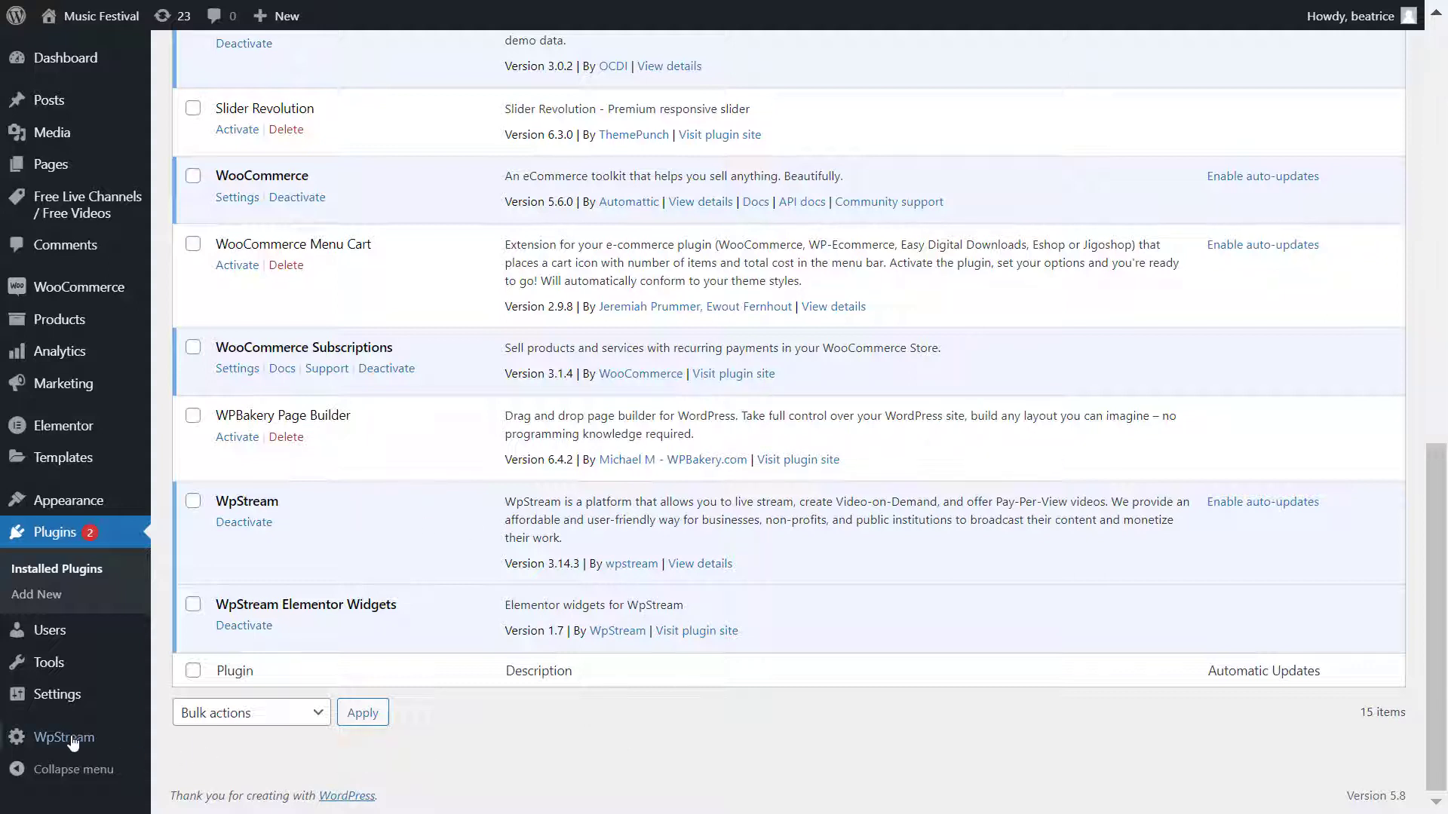
mouse_move(73, 741)
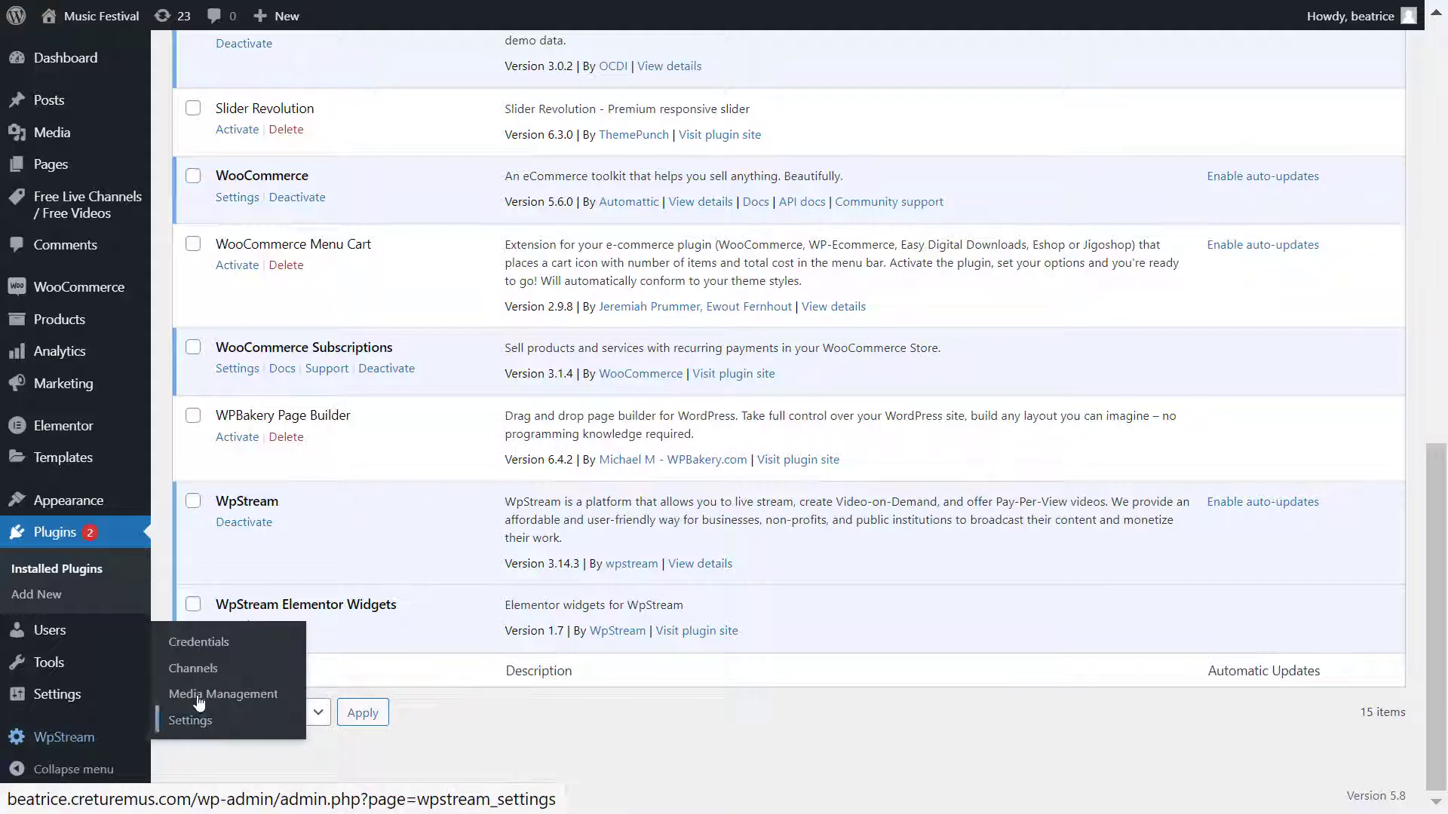
- From WpStream Credentials, follow the 'here' link to WpStream.net's login/register page
left_click(251, 650)
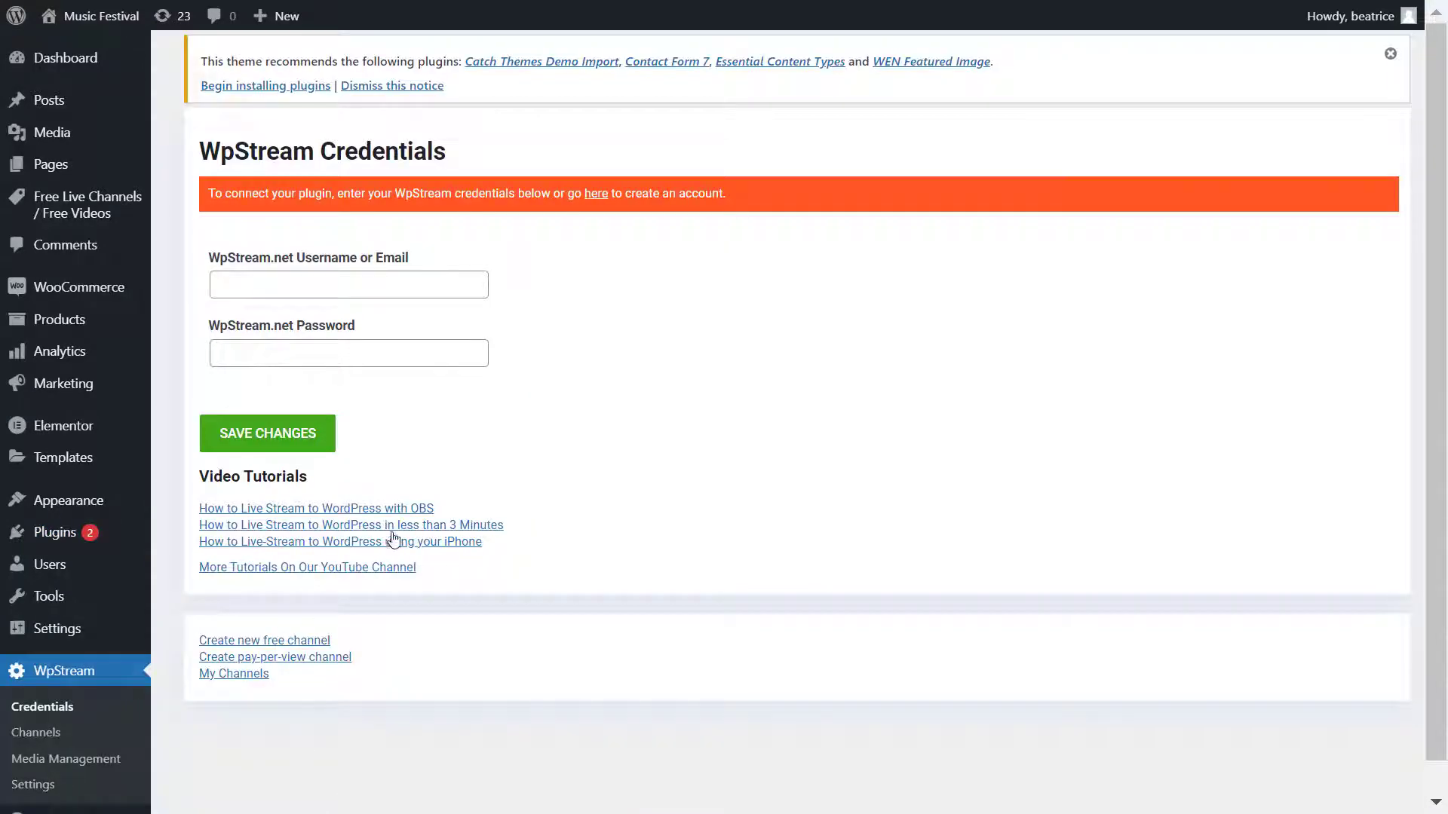
left_click(595, 195)
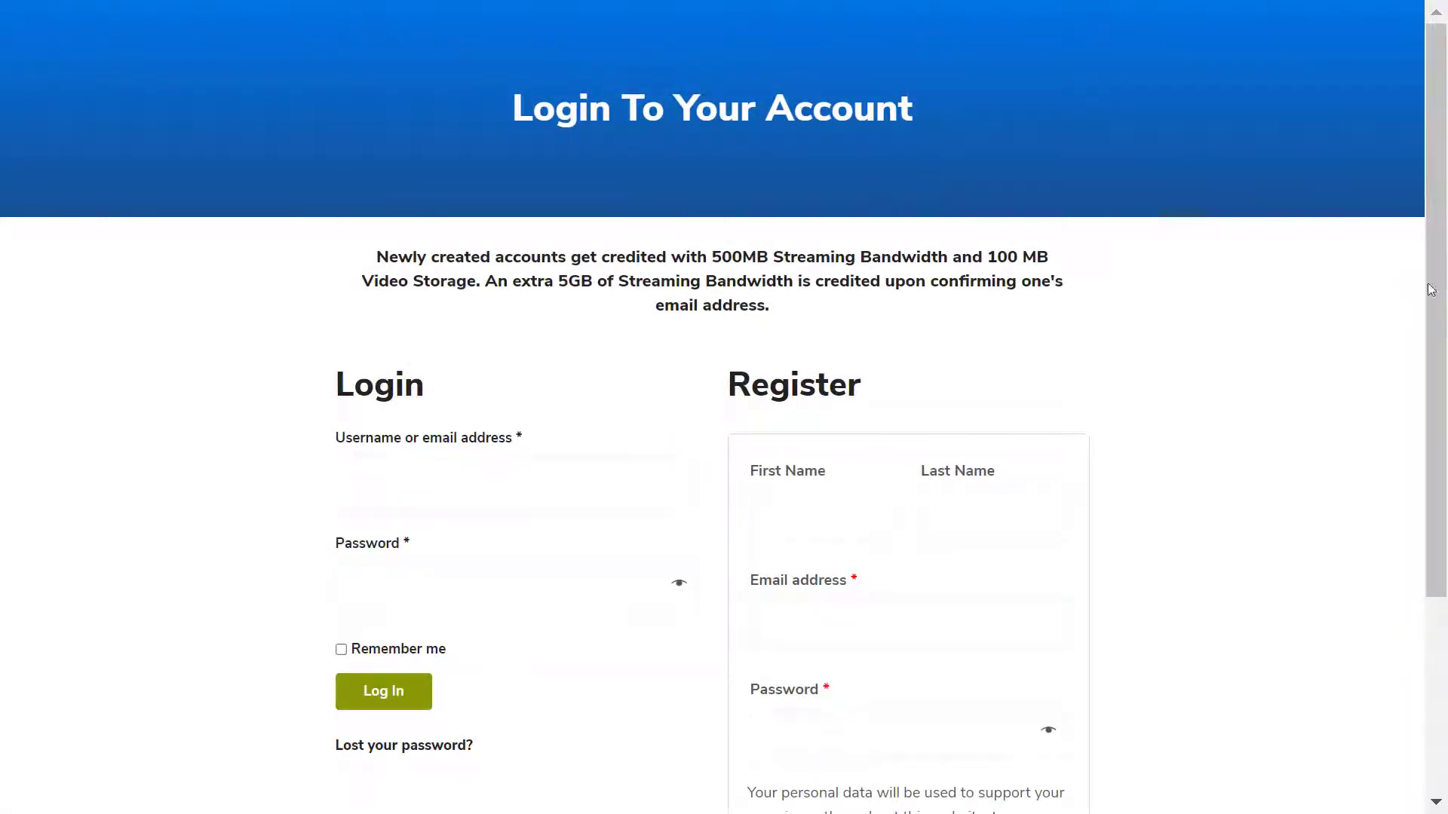
scroll(1430, 289, "down", 4)
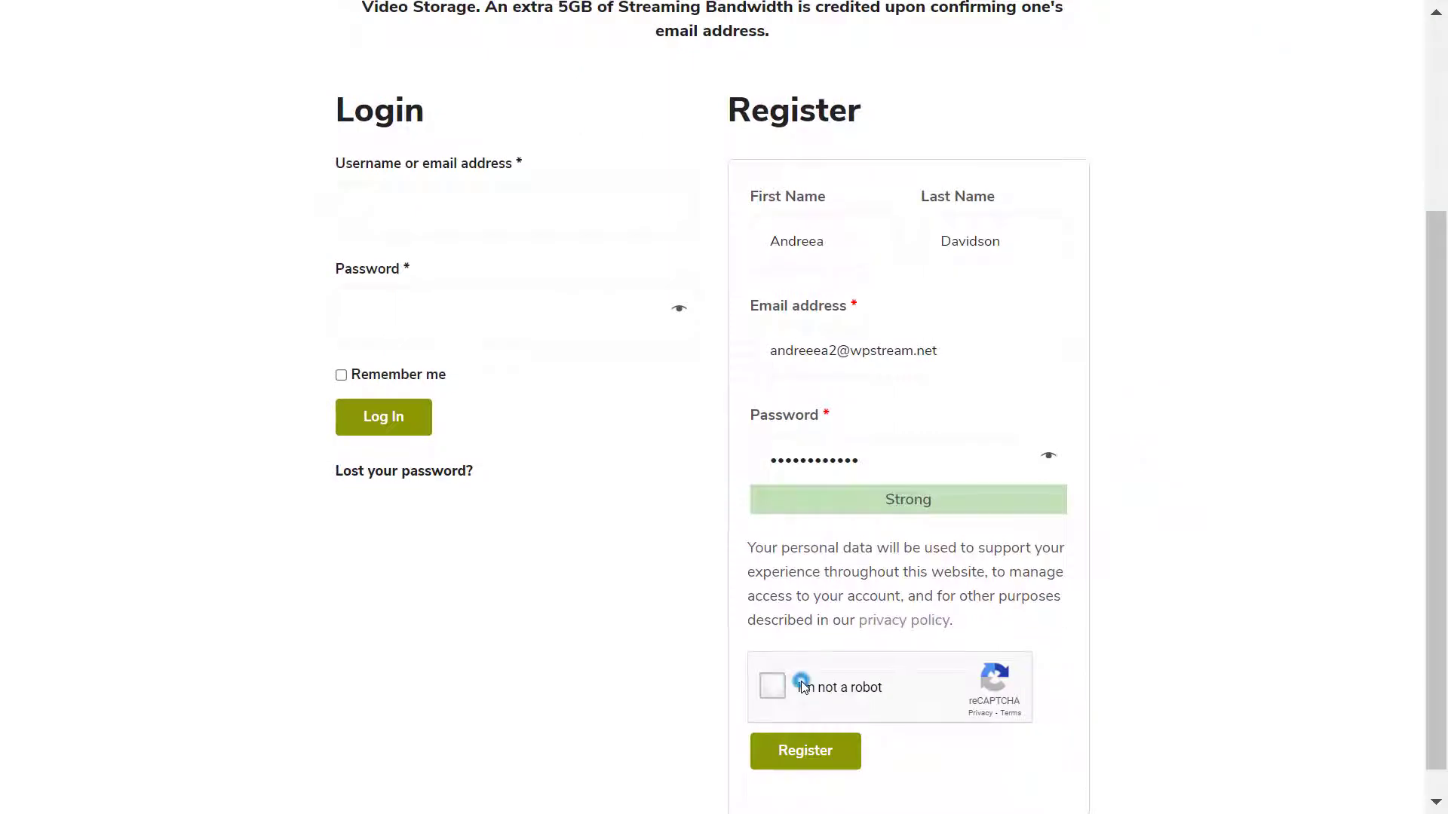
- Register a WpStream.net Free Trial account and request the email confirmation link
left_click(777, 685)
left_click(847, 751)
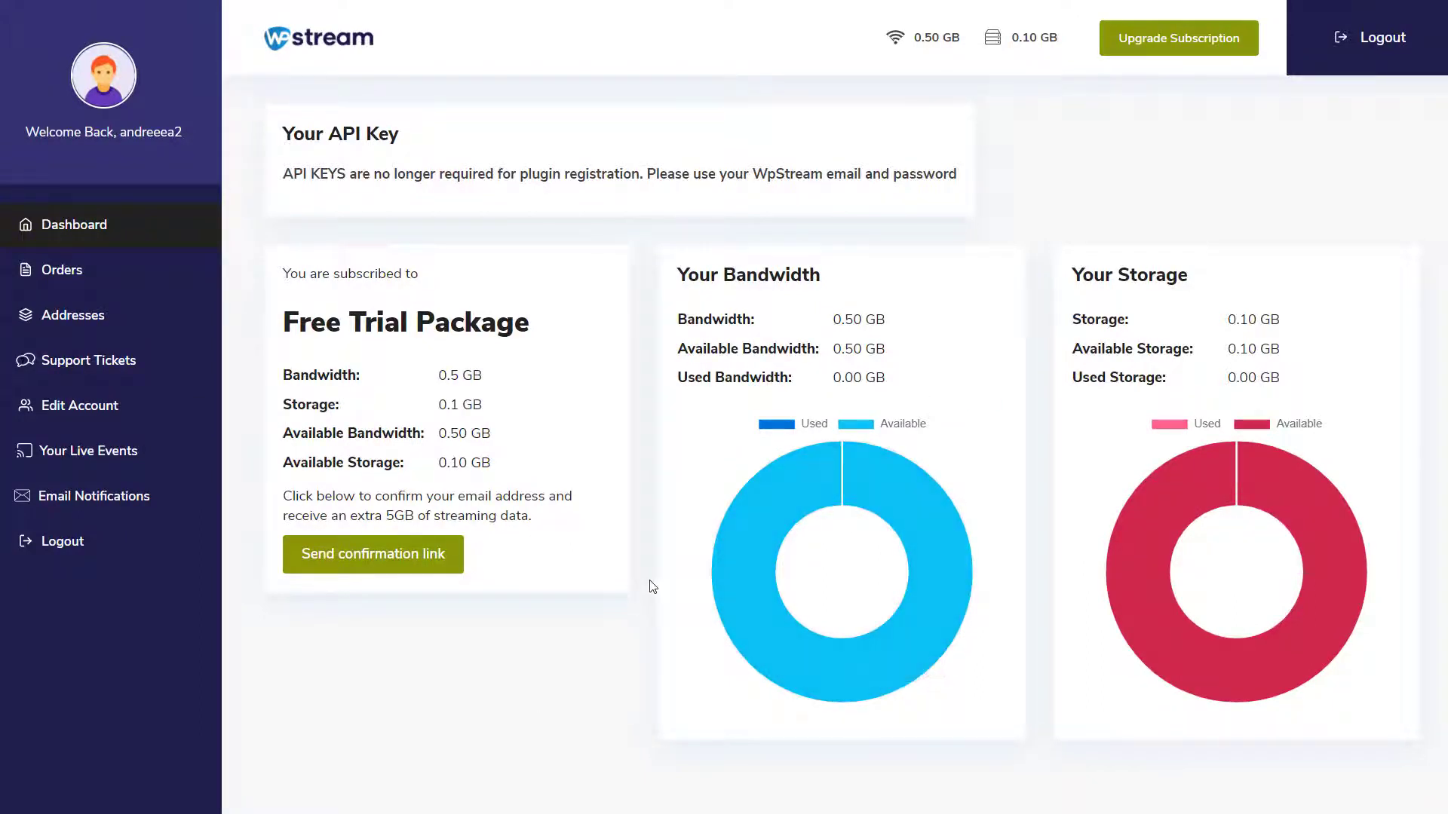
left_click(335, 565)
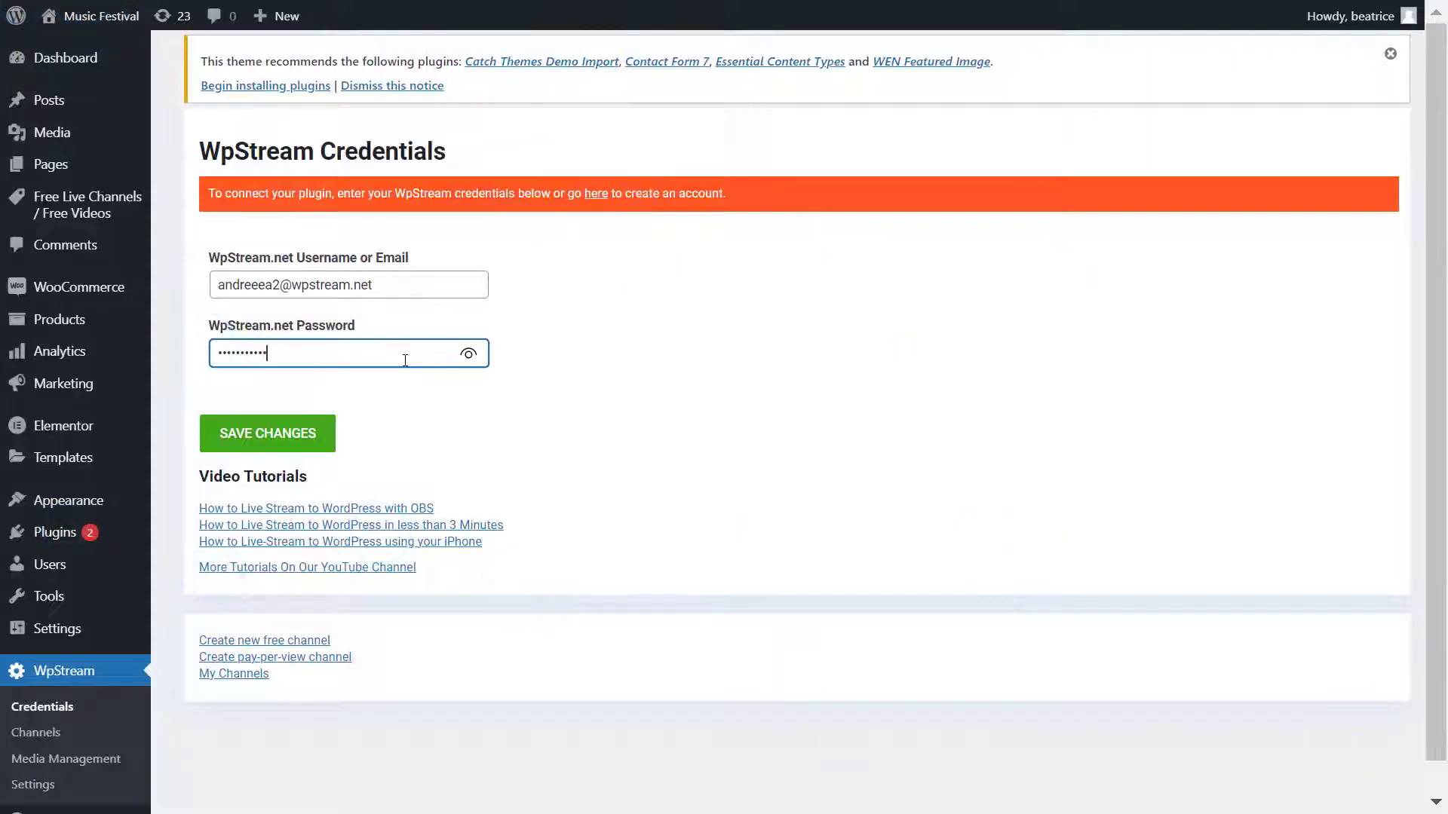
- Save the WpStream.net credentials so the plugin connects with 0.50 Gb bandwidth and 0.10 Gb storage
left_click(320, 438)
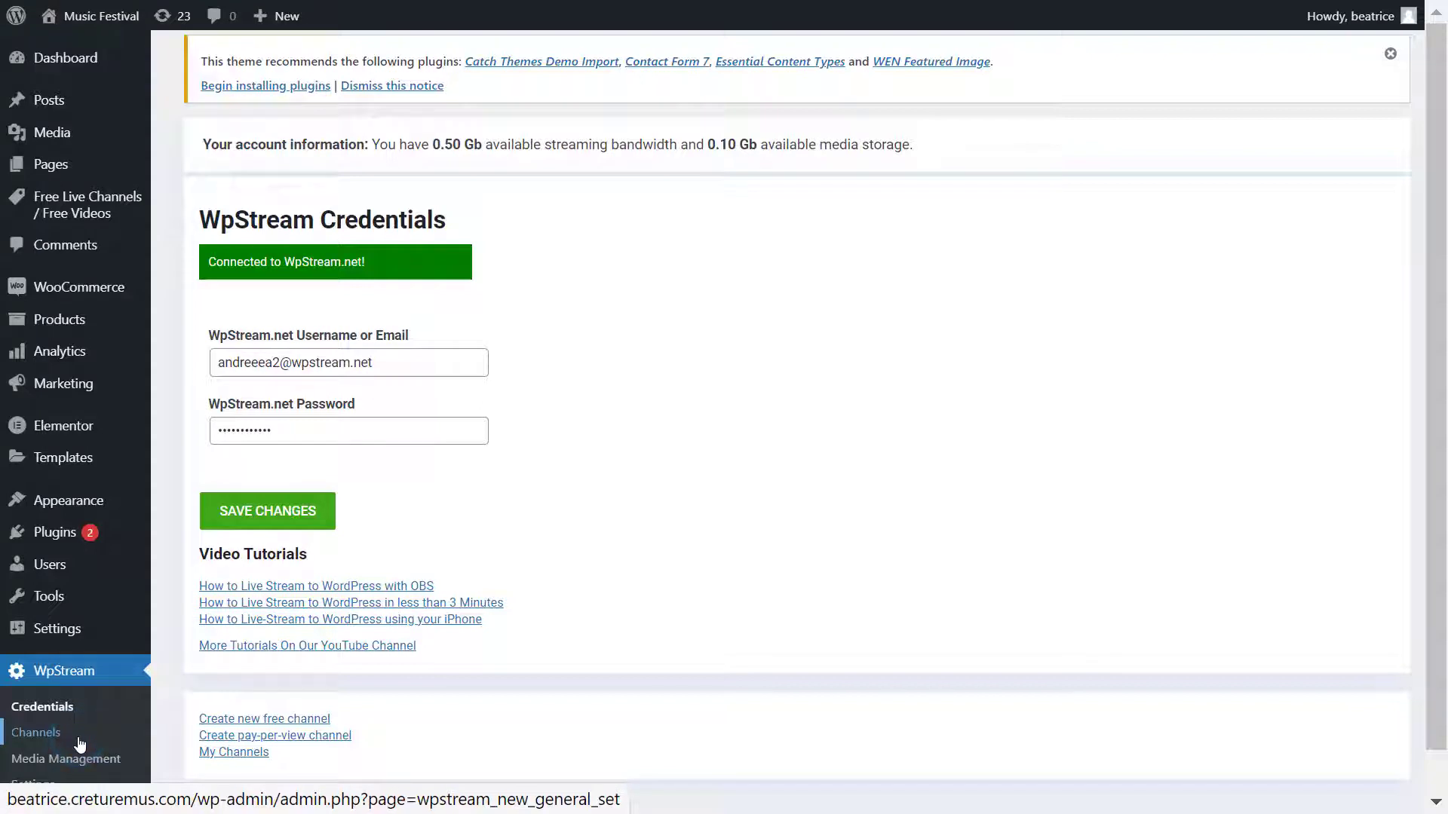
left_click(36, 732)
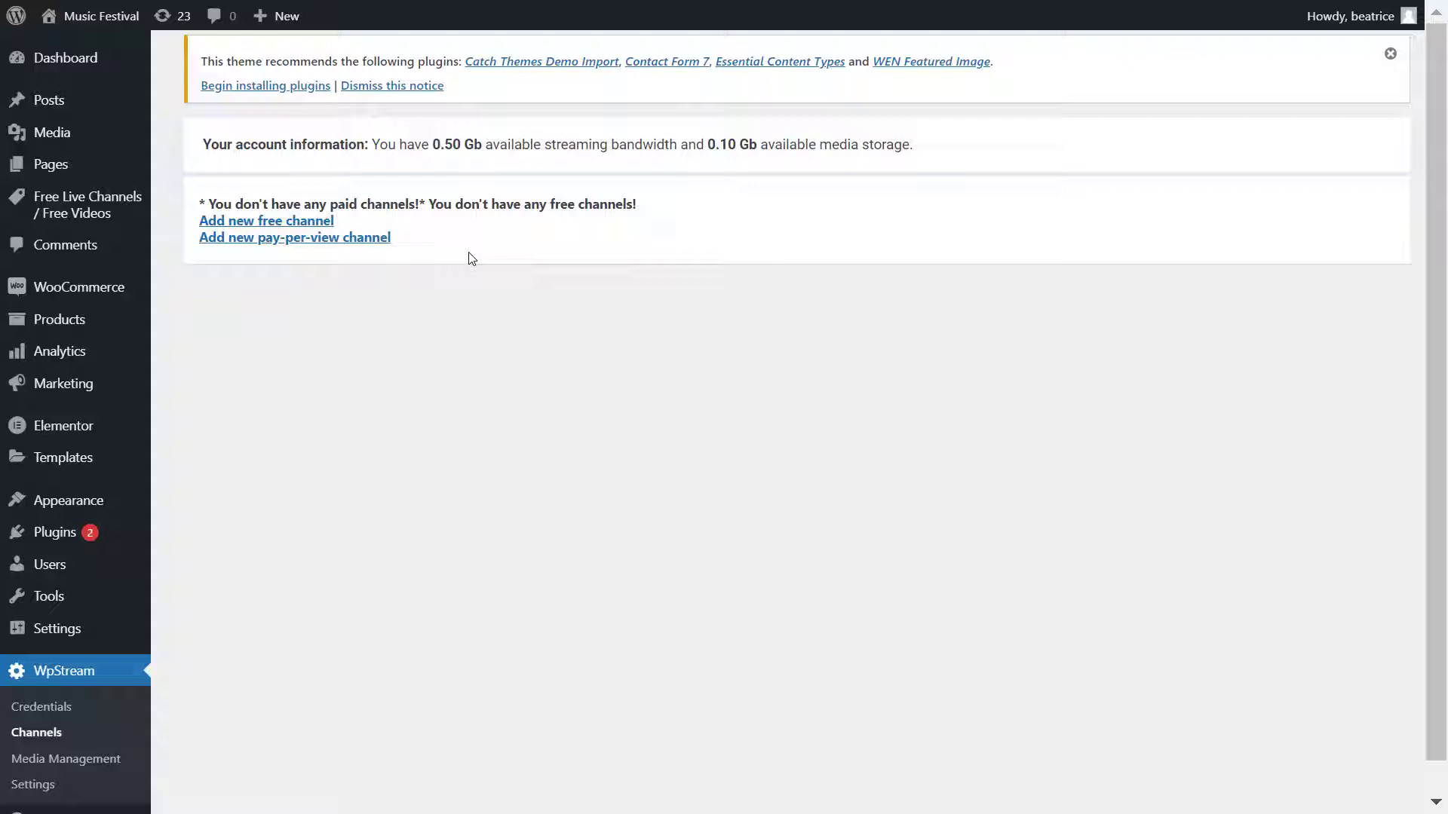
- Start a new pay-per-view channel from WpStream Channels as a Live Channel product
left_click(356, 238)
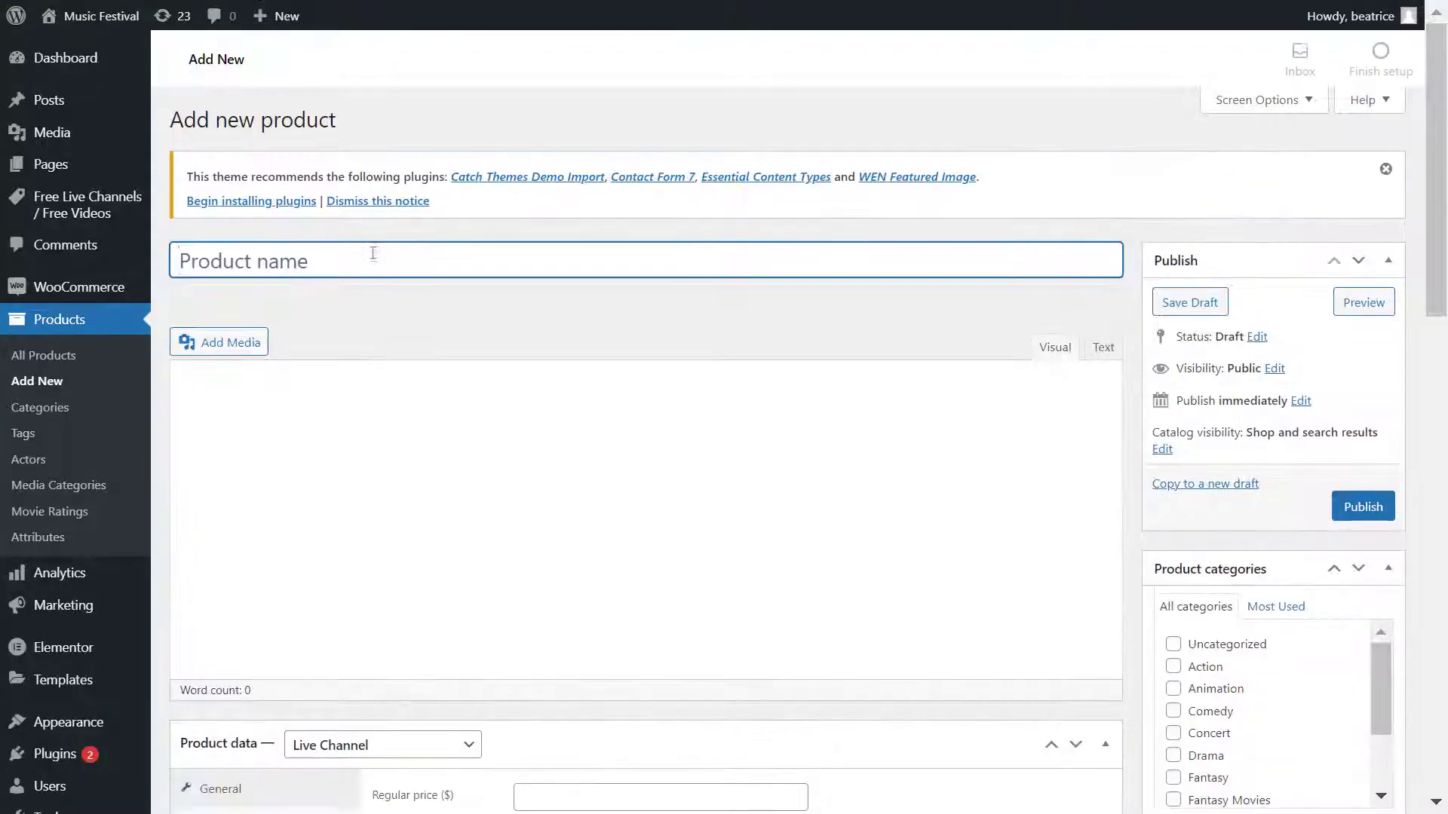
- Name the product 'Festival', keep the Live Channel type and enter the 8.99 regular price
type("F")
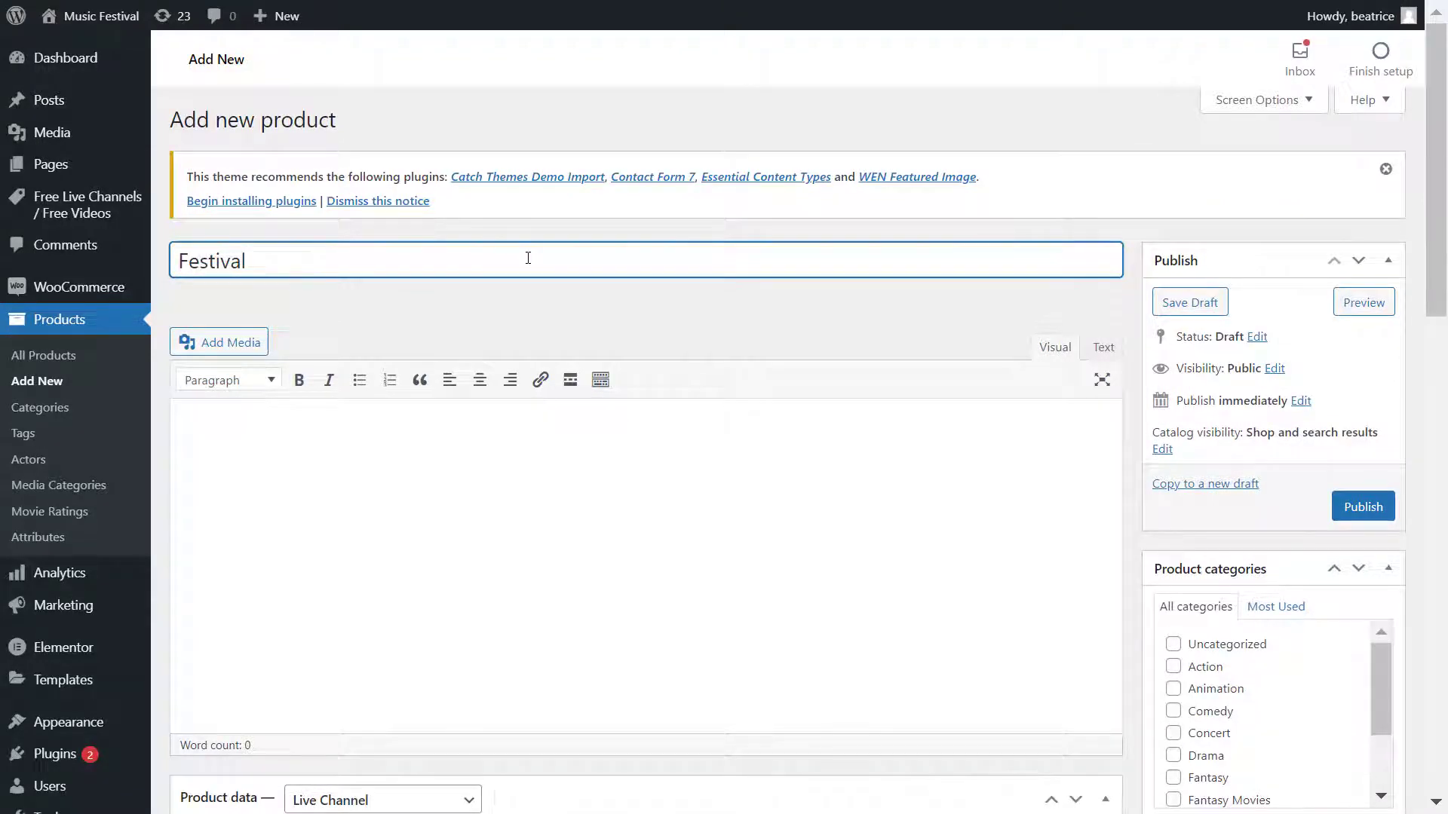
type("estival")
left_click(487, 302)
scroll(487, 301, "down", 5)
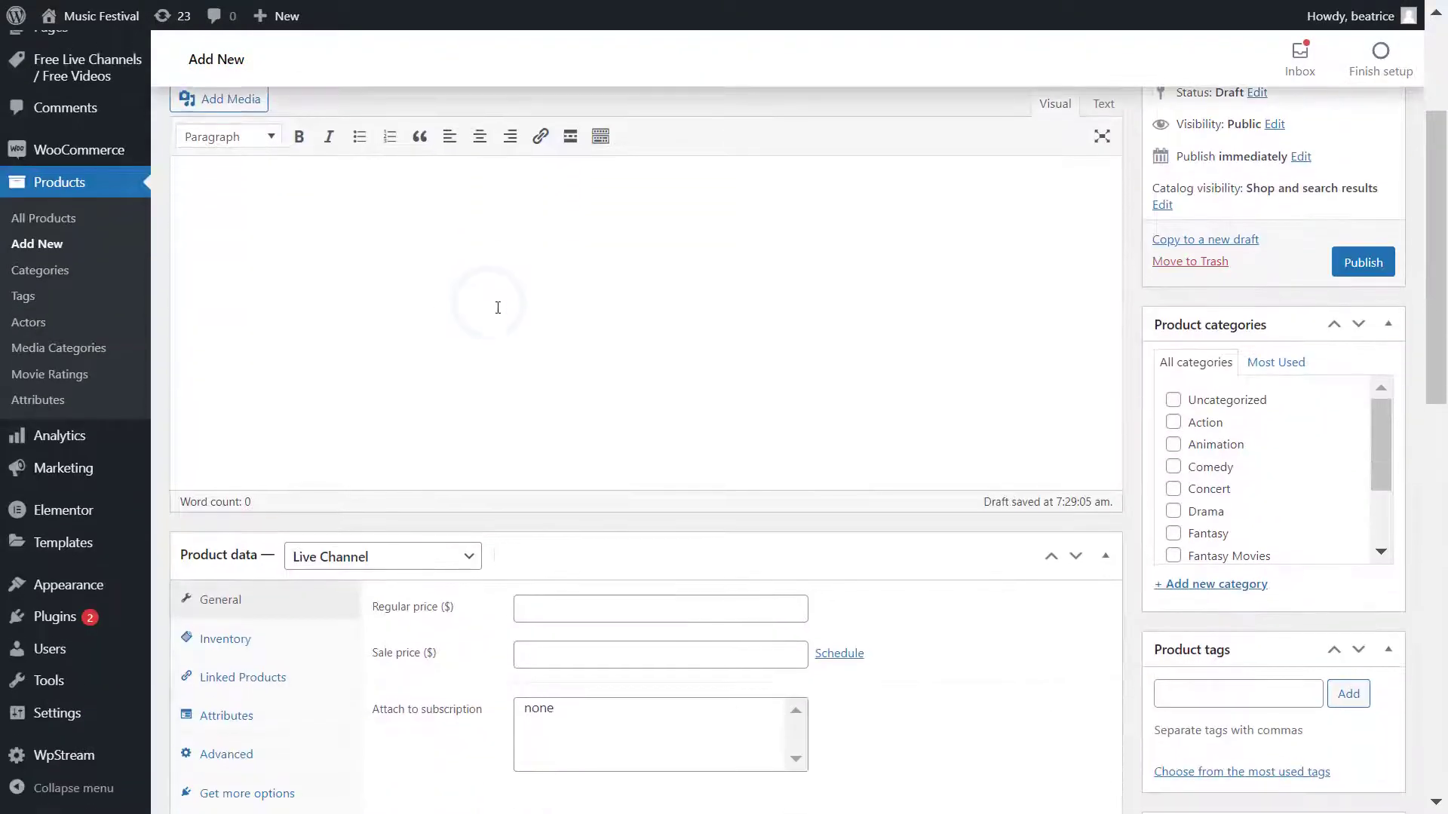
left_click(436, 450)
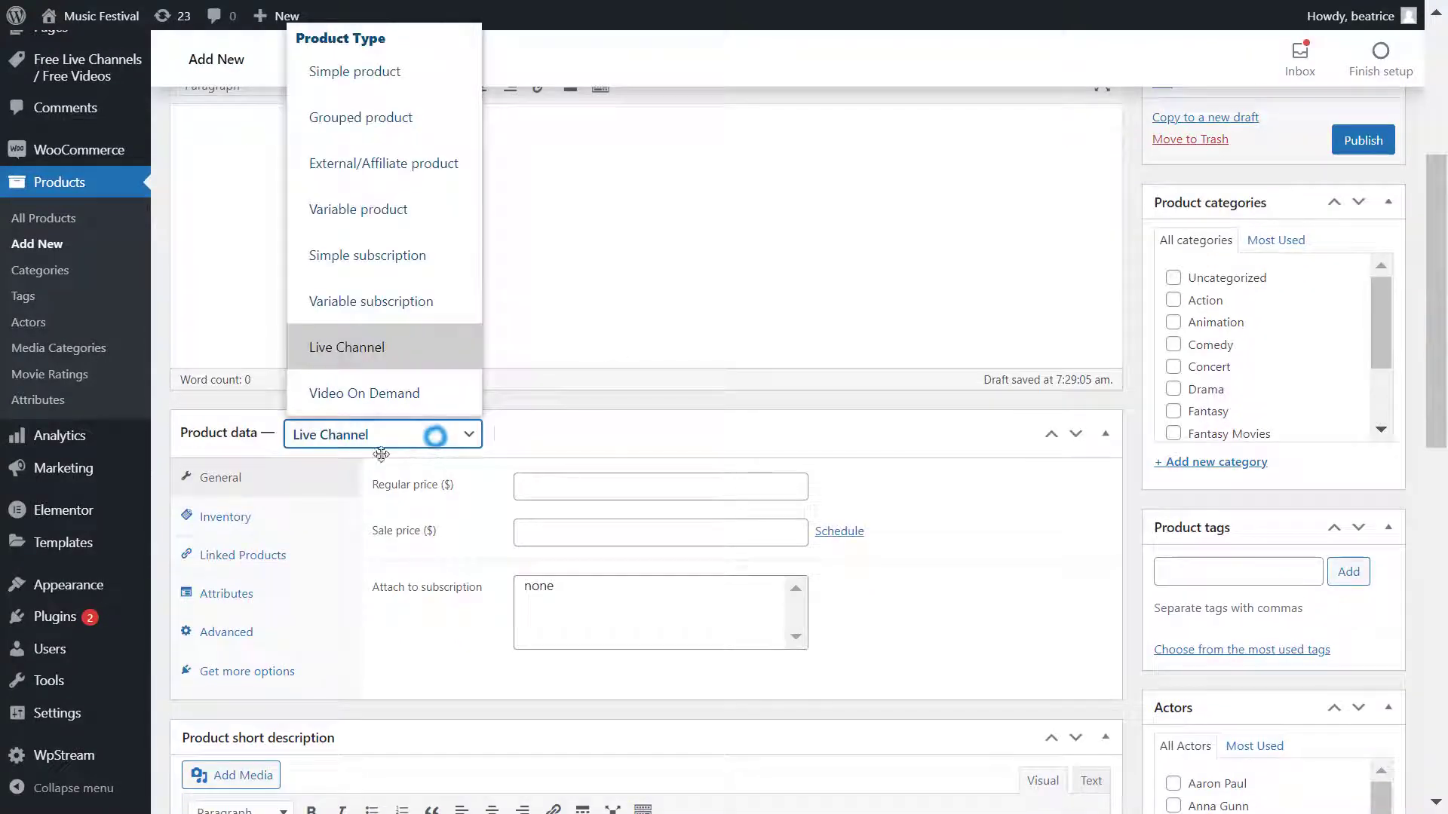
left_click(409, 347)
left_click(554, 486)
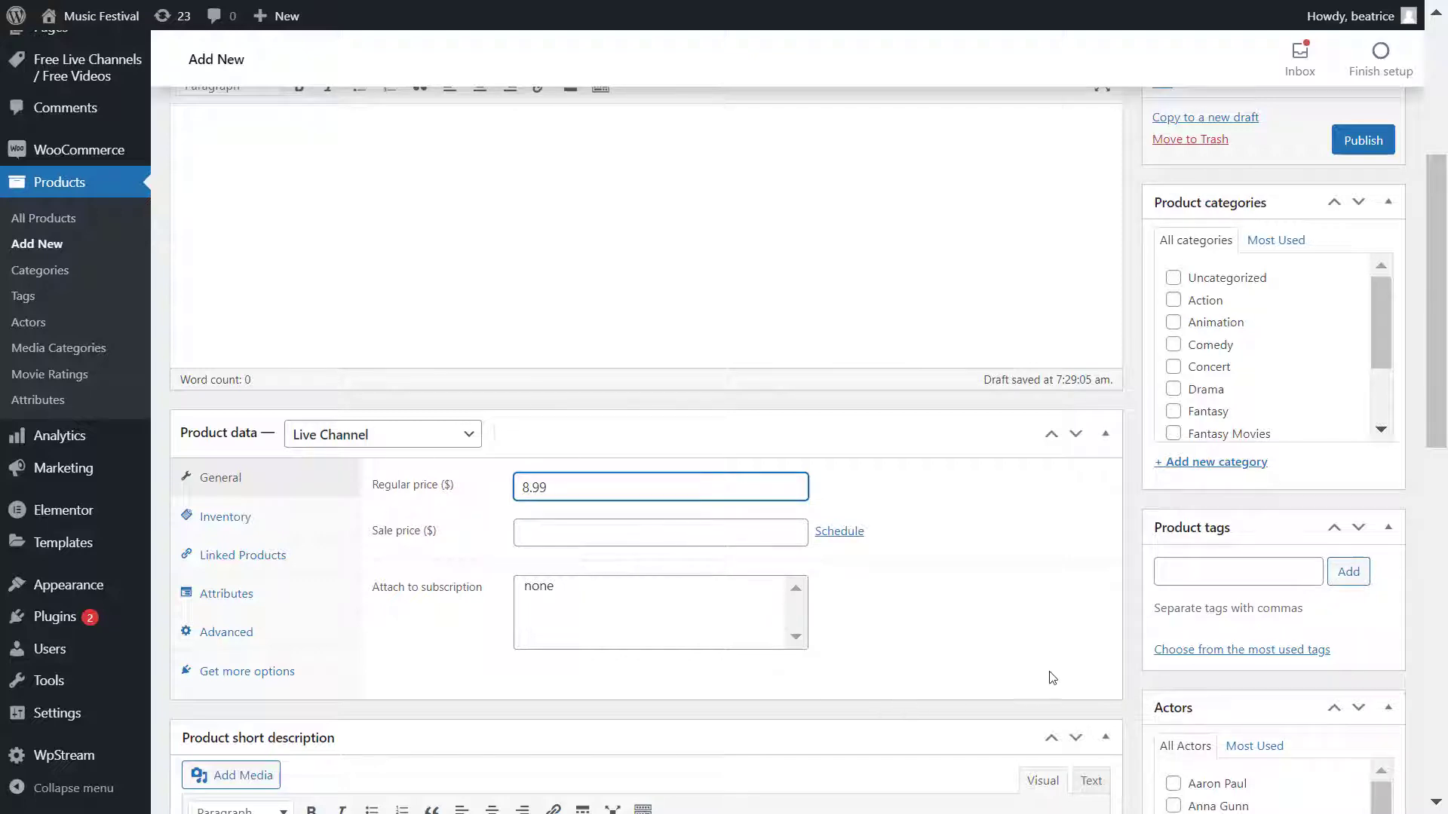
- Set the concert photo as the product image and assign the Concert category
scroll(1053, 677, "down", 12)
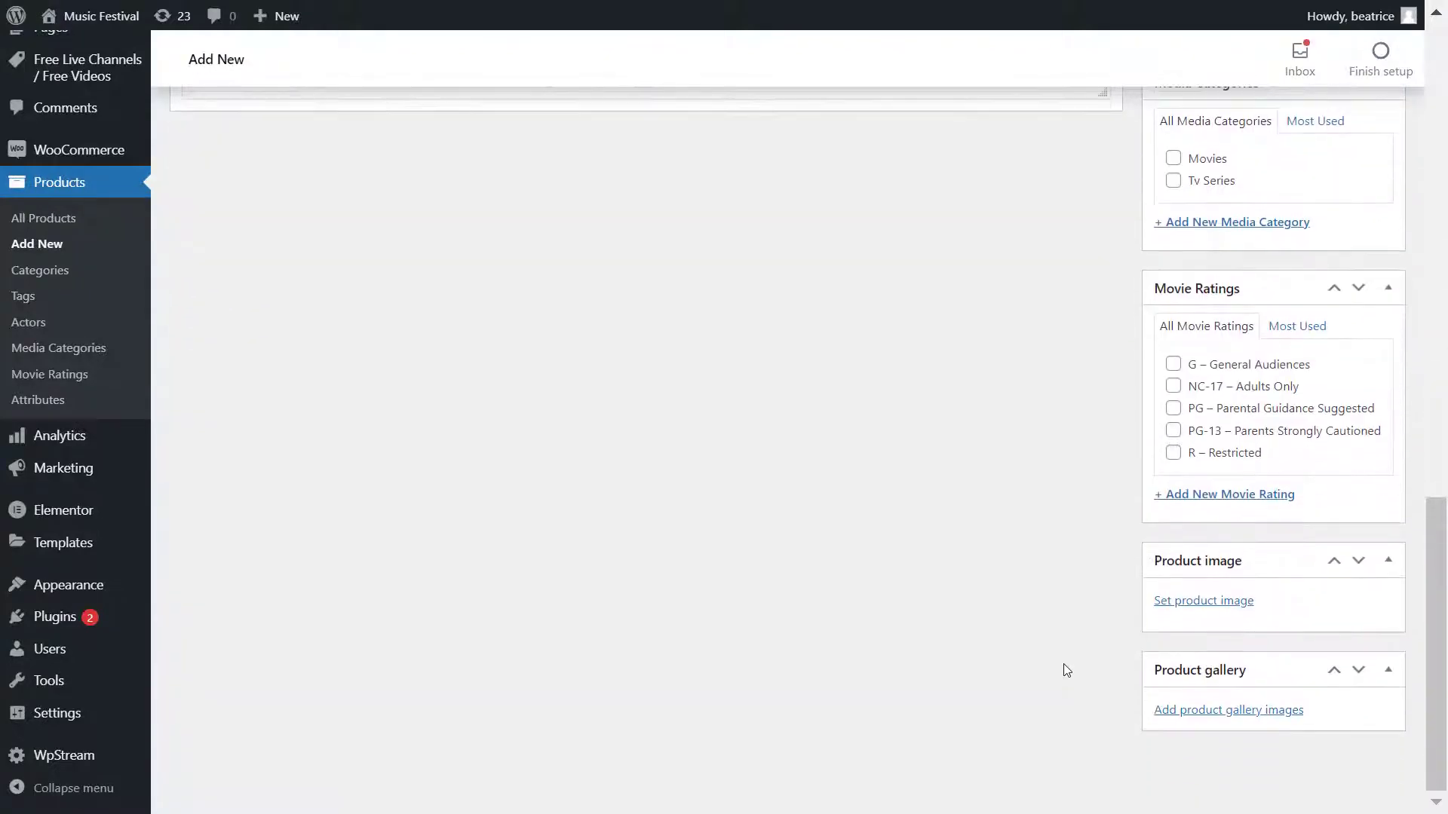
left_click(1207, 601)
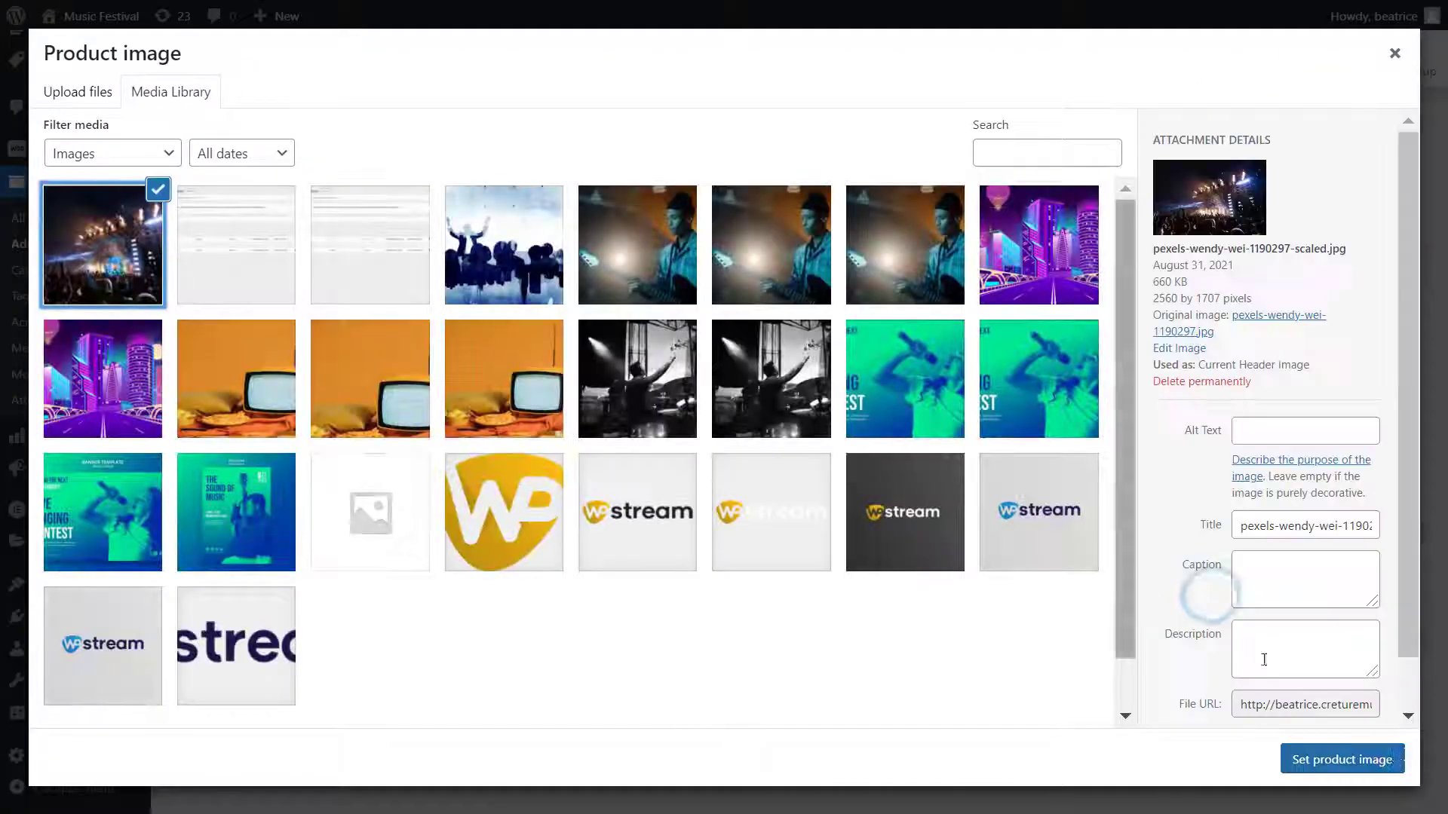
left_click(1342, 760)
scroll(951, 648, "up", 3)
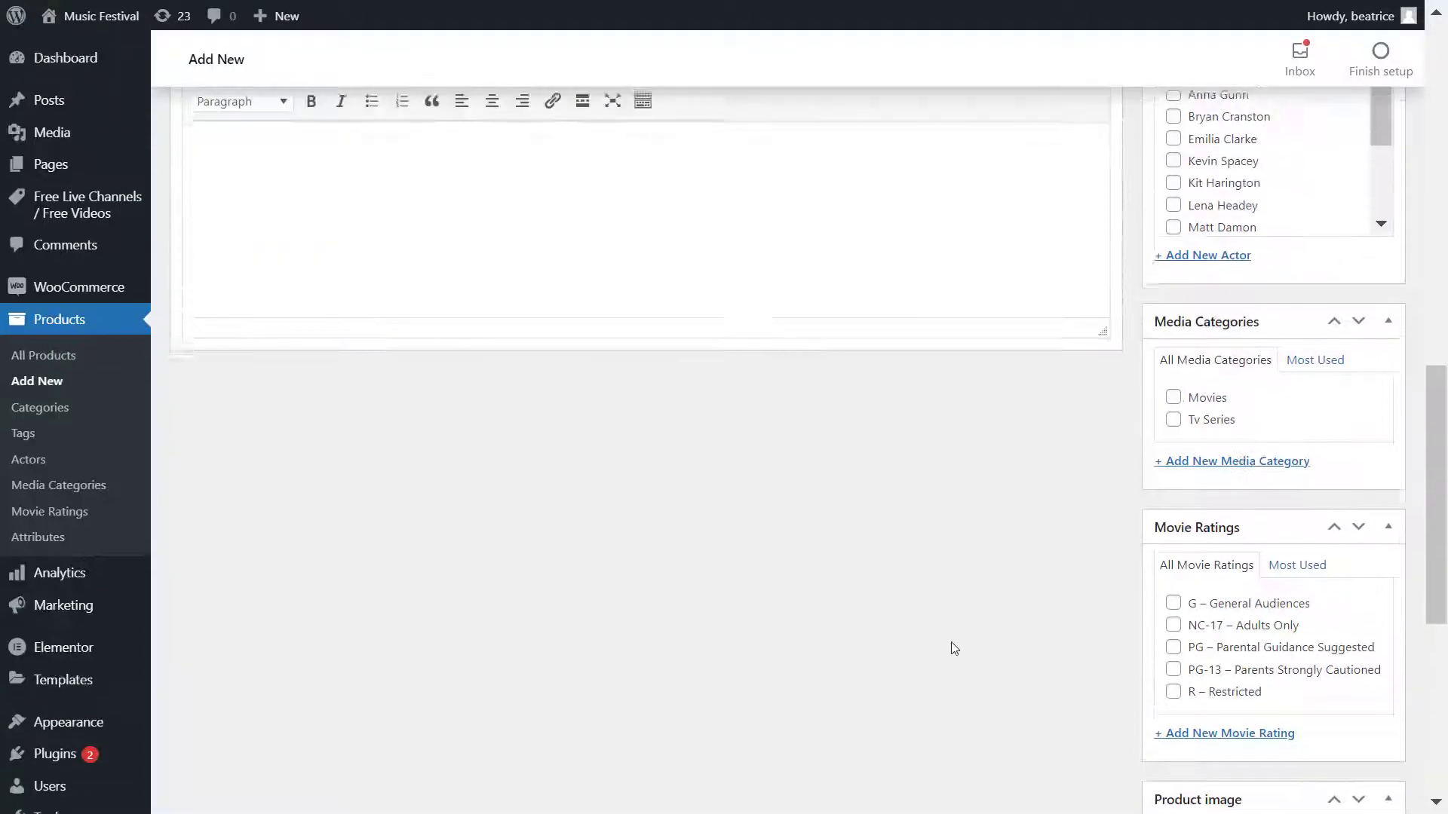
scroll(952, 641, "up", 8)
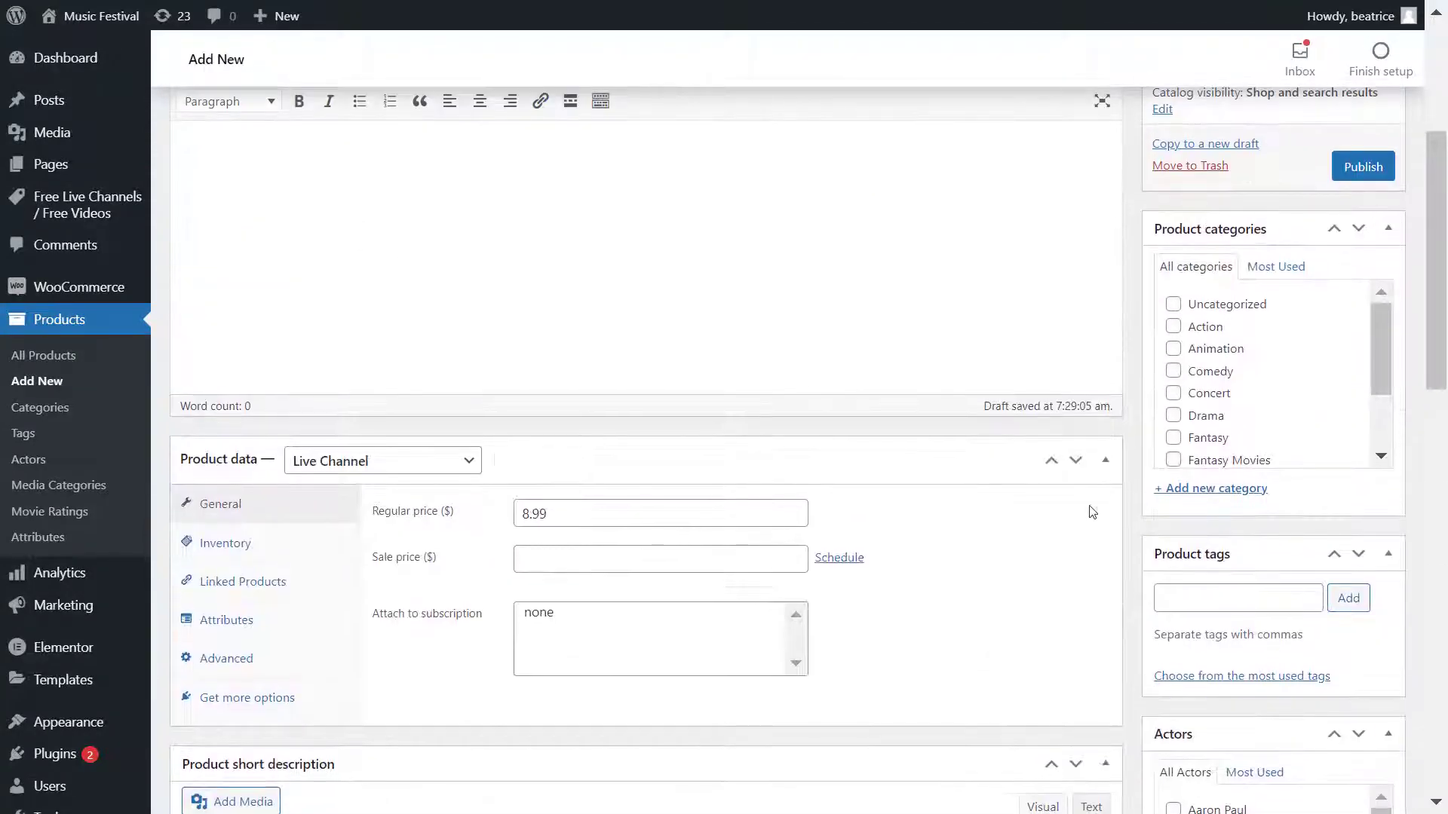
left_click(1216, 401)
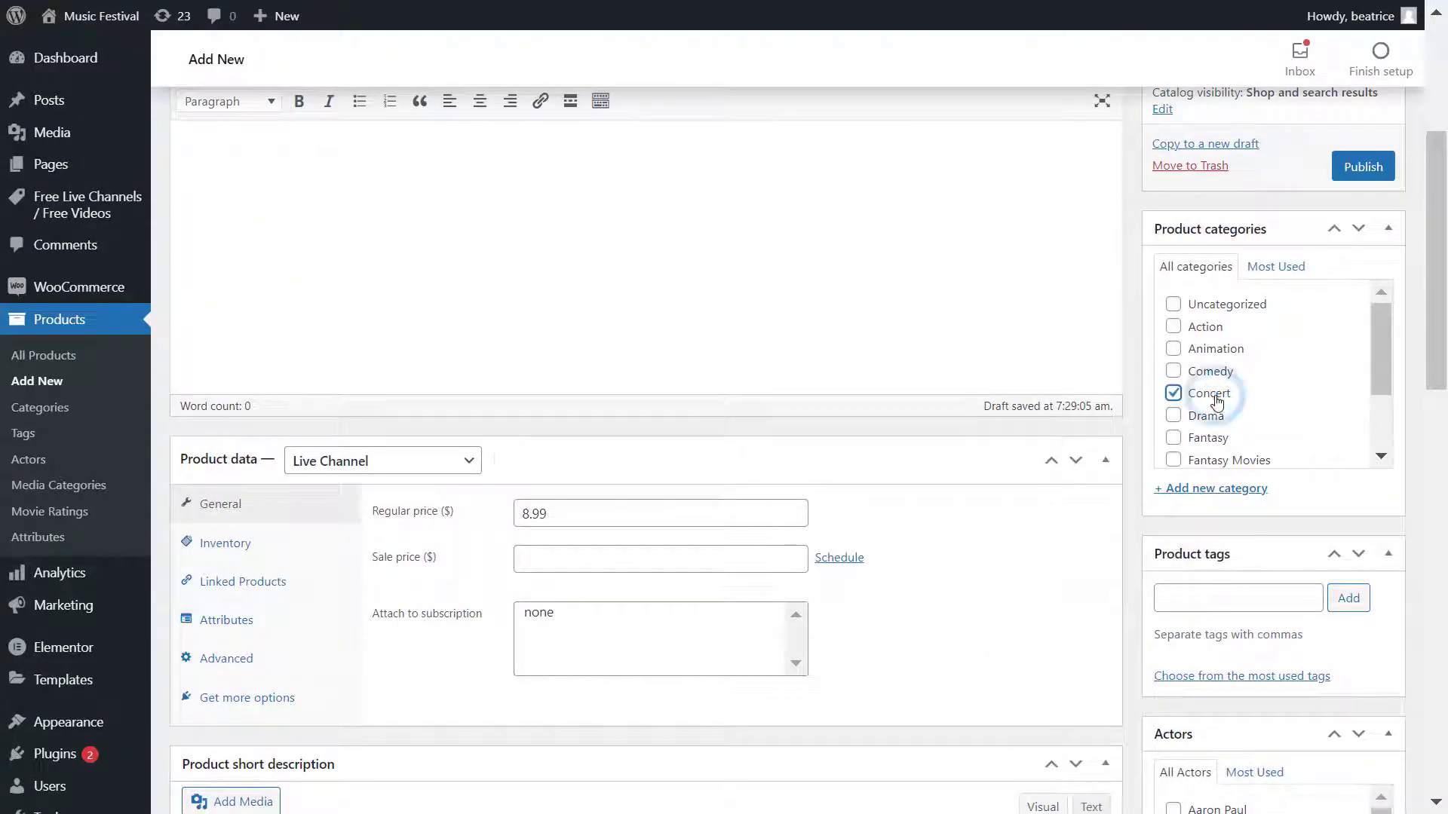
- Add the Festival product tag and publish the product
scroll(1218, 401, "down", 2)
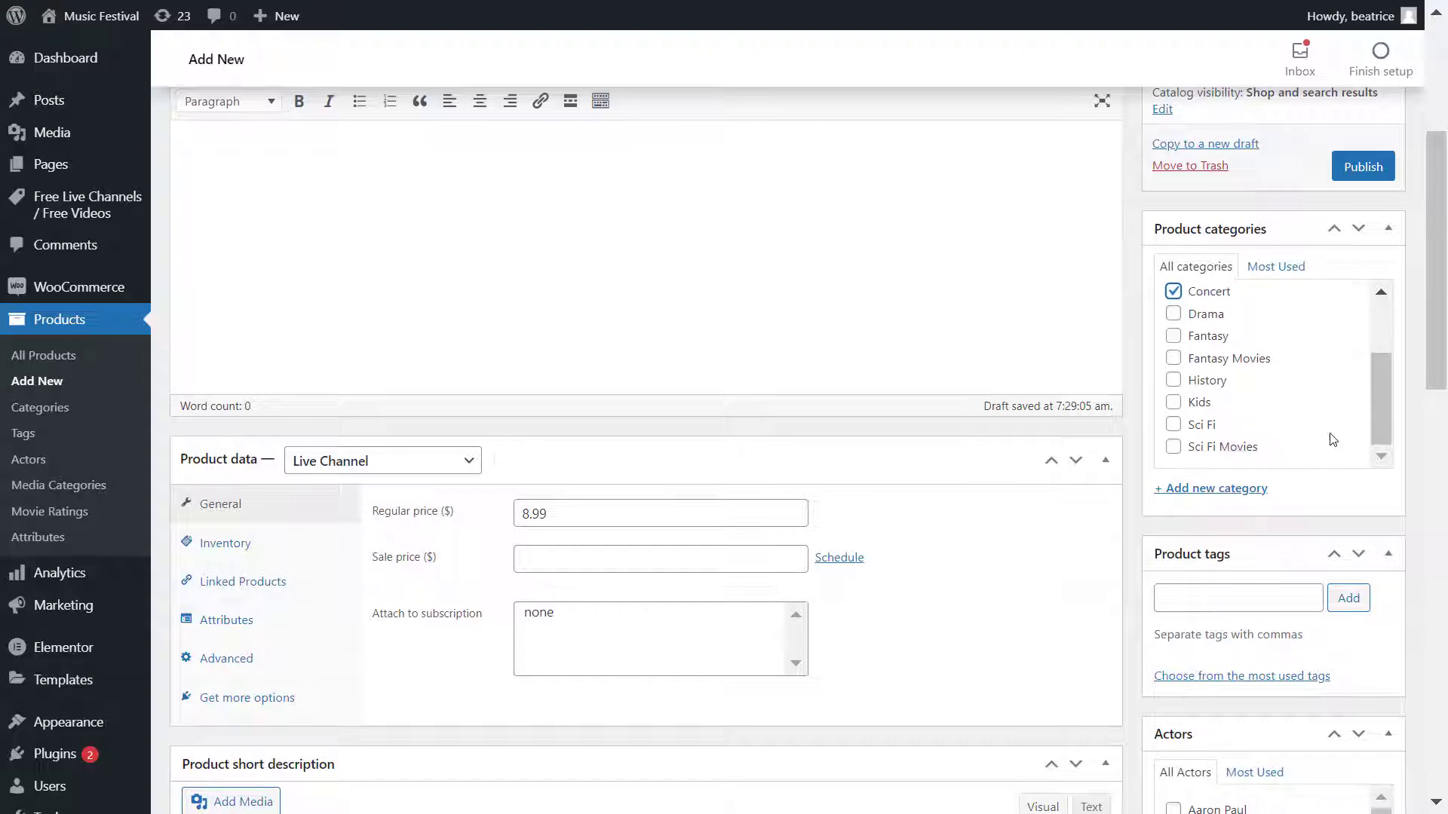
scroll(1373, 401, "up", 2)
left_click(1312, 605)
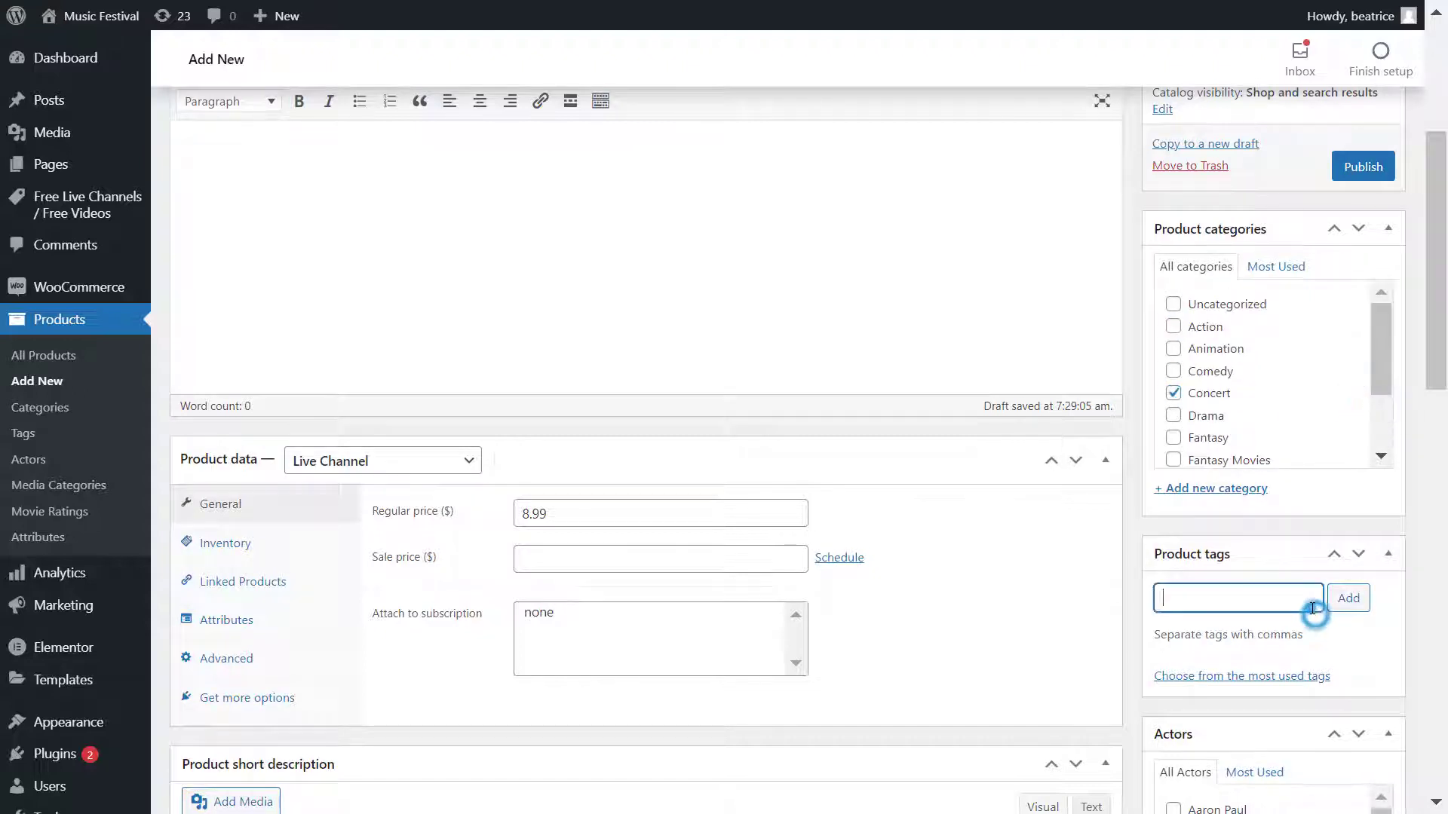
type("Festival")
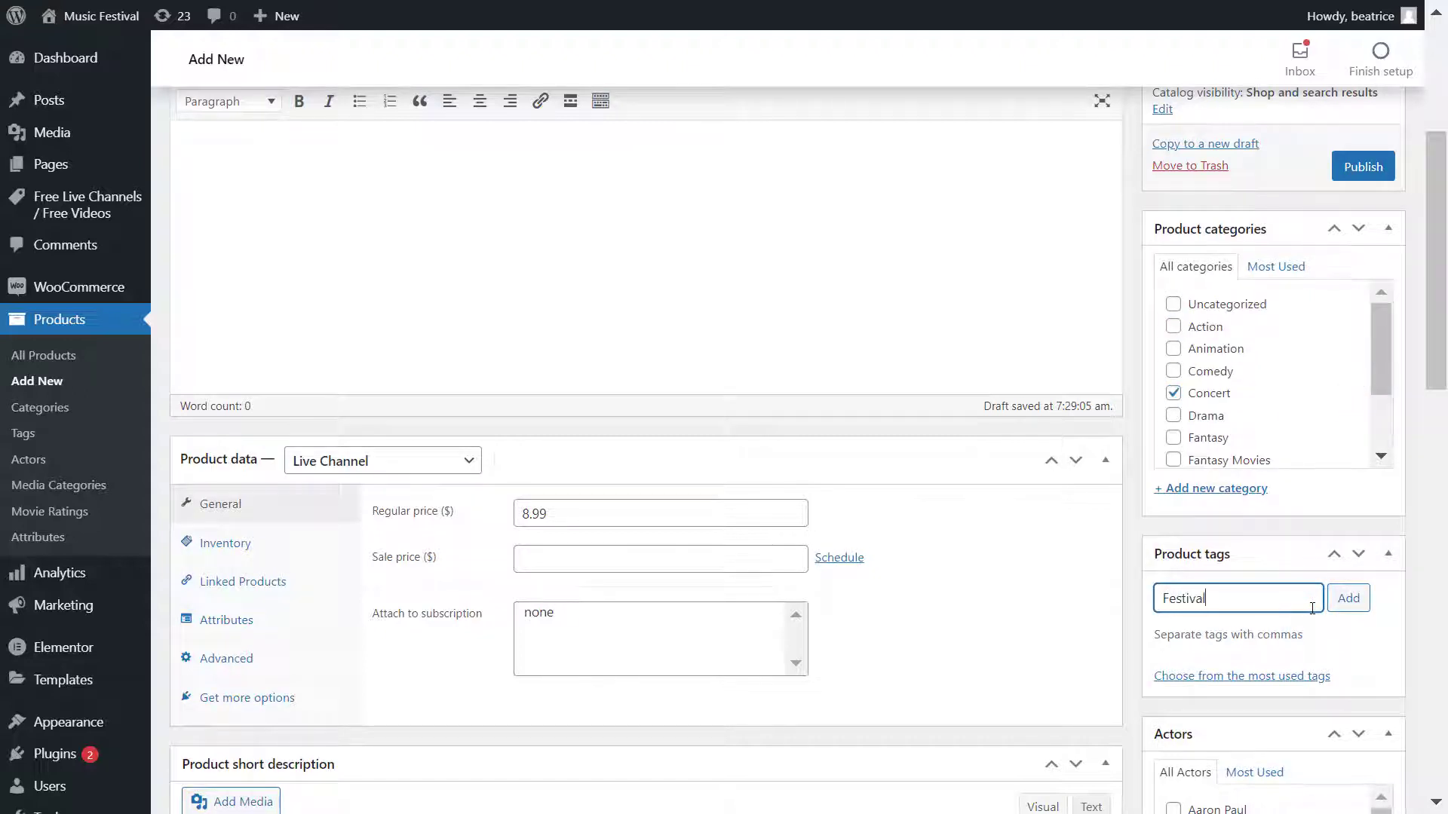
left_click(1348, 598)
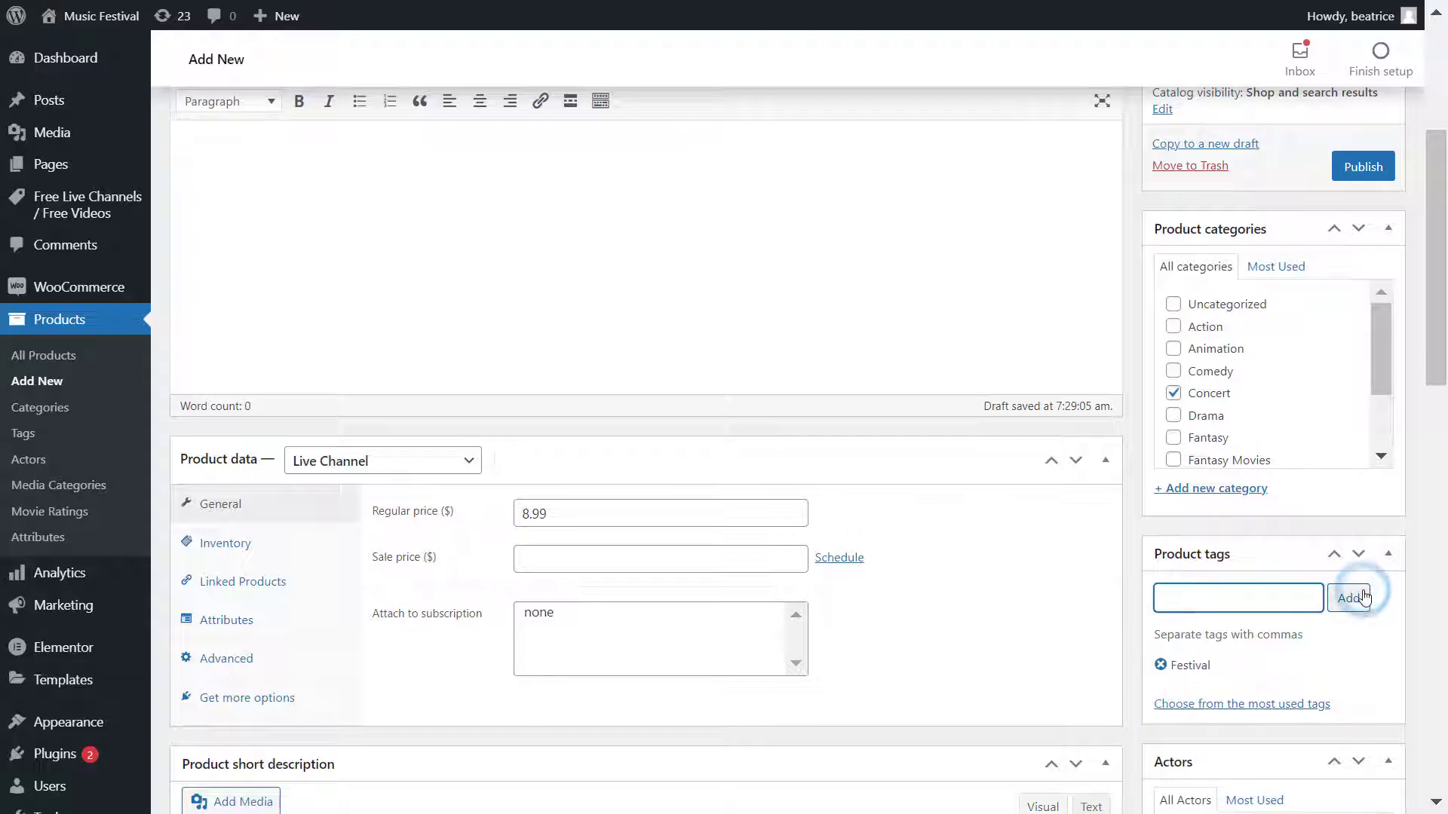
scroll(1357, 595, "up", 5)
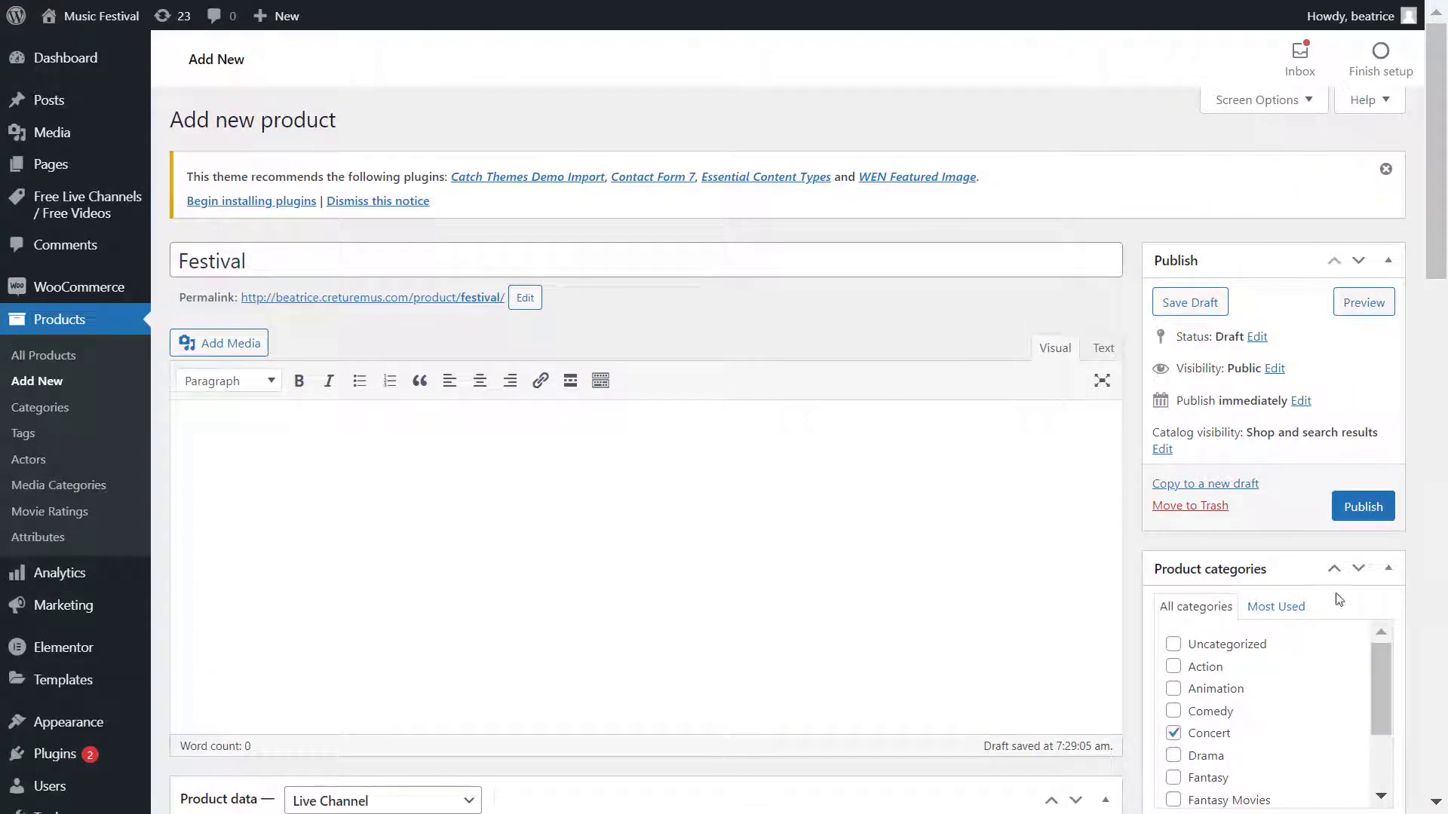
left_click(1364, 507)
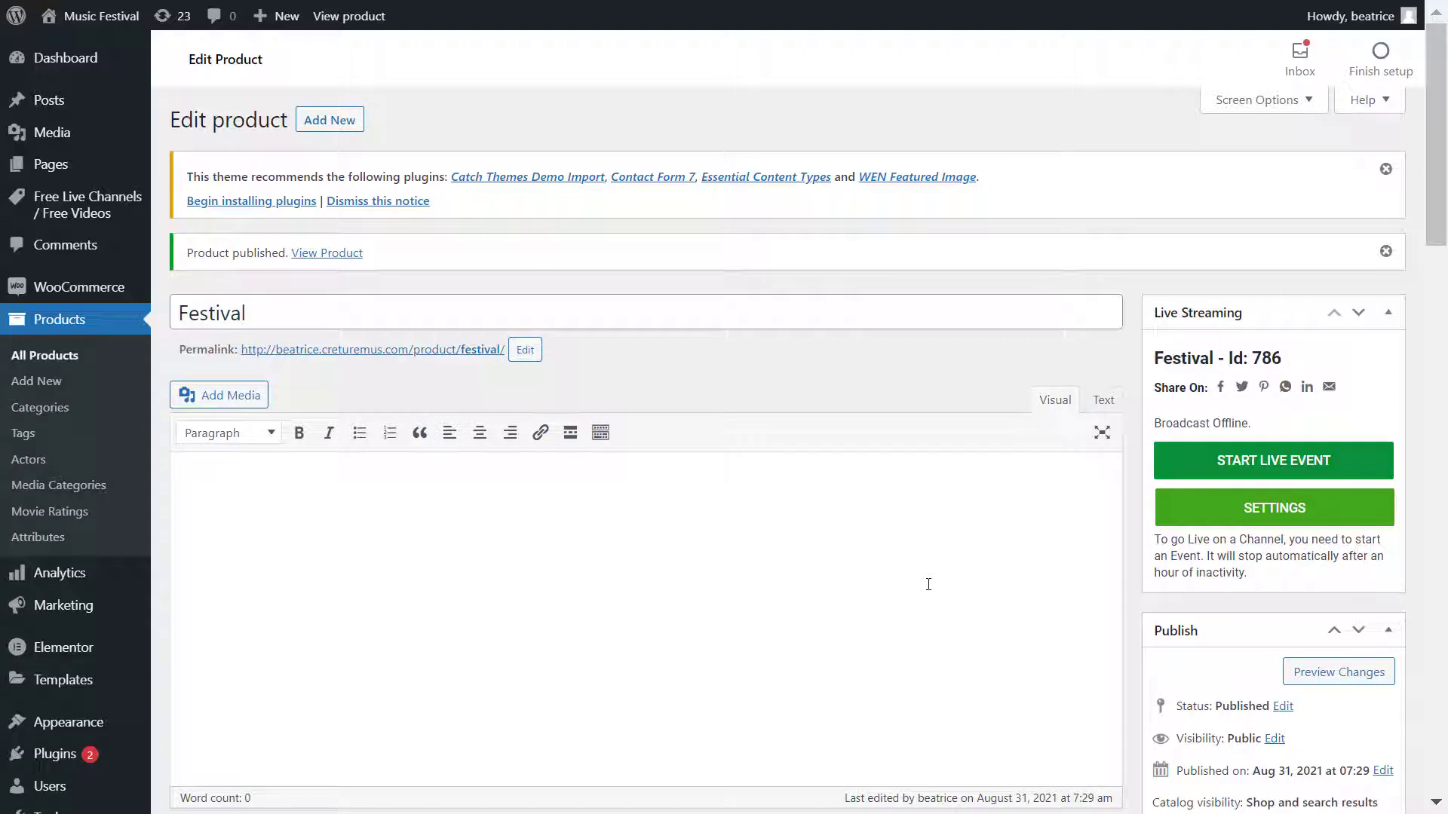
- Go from the site's front page to the Live Stream page and open it for editing
scroll(1153, 400, "down", 2)
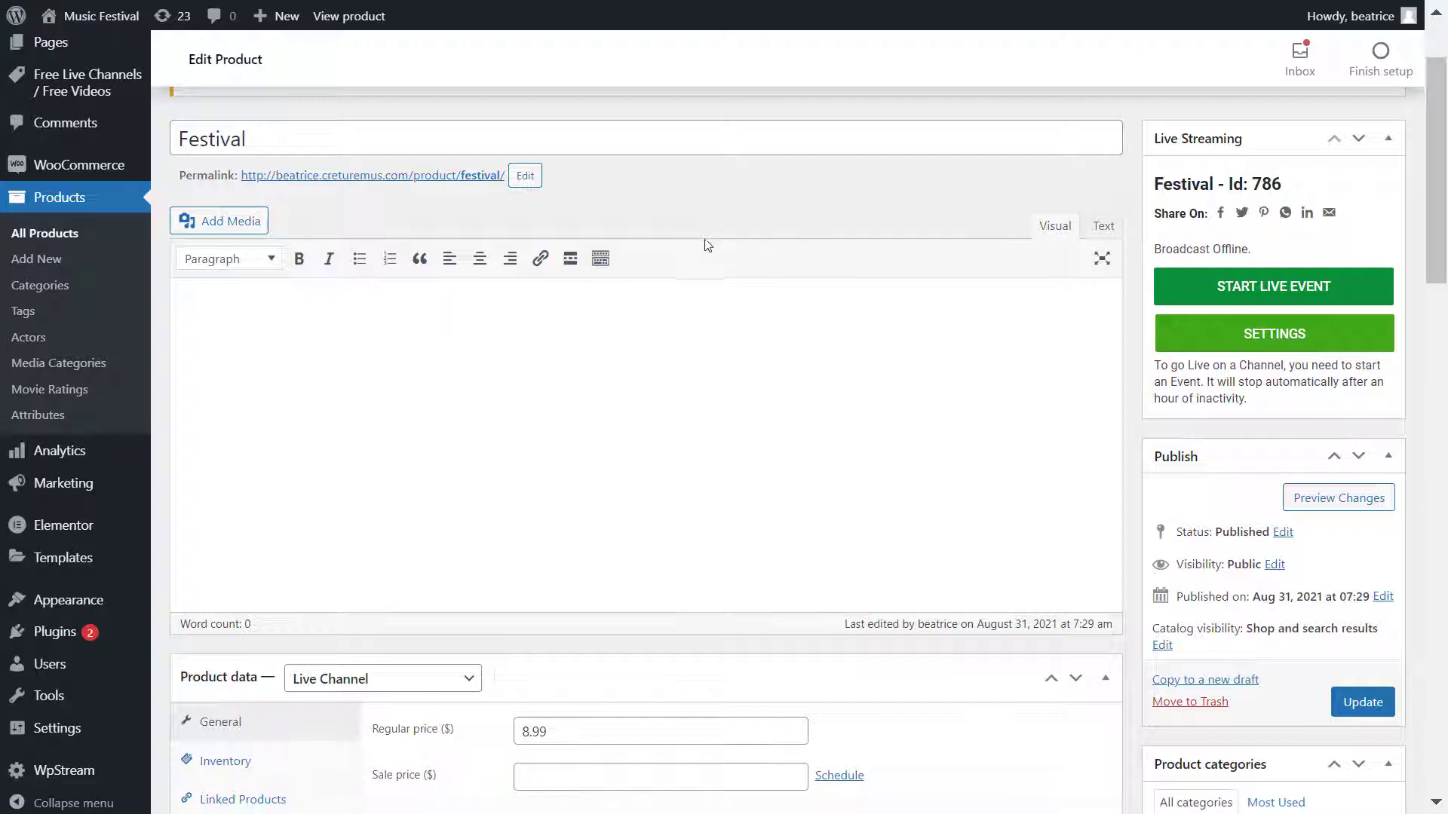
left_click(106, 16)
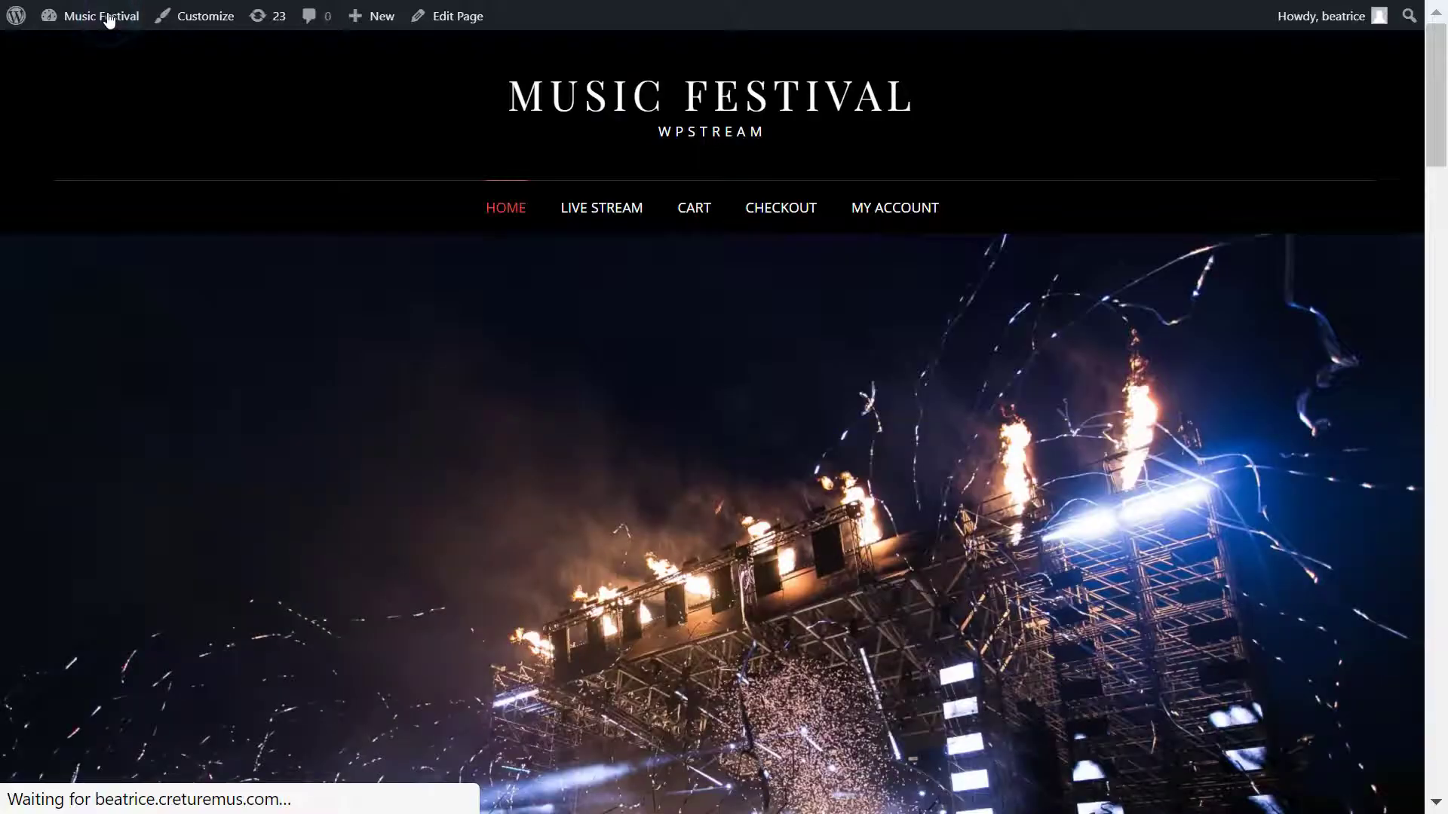
left_click(598, 218)
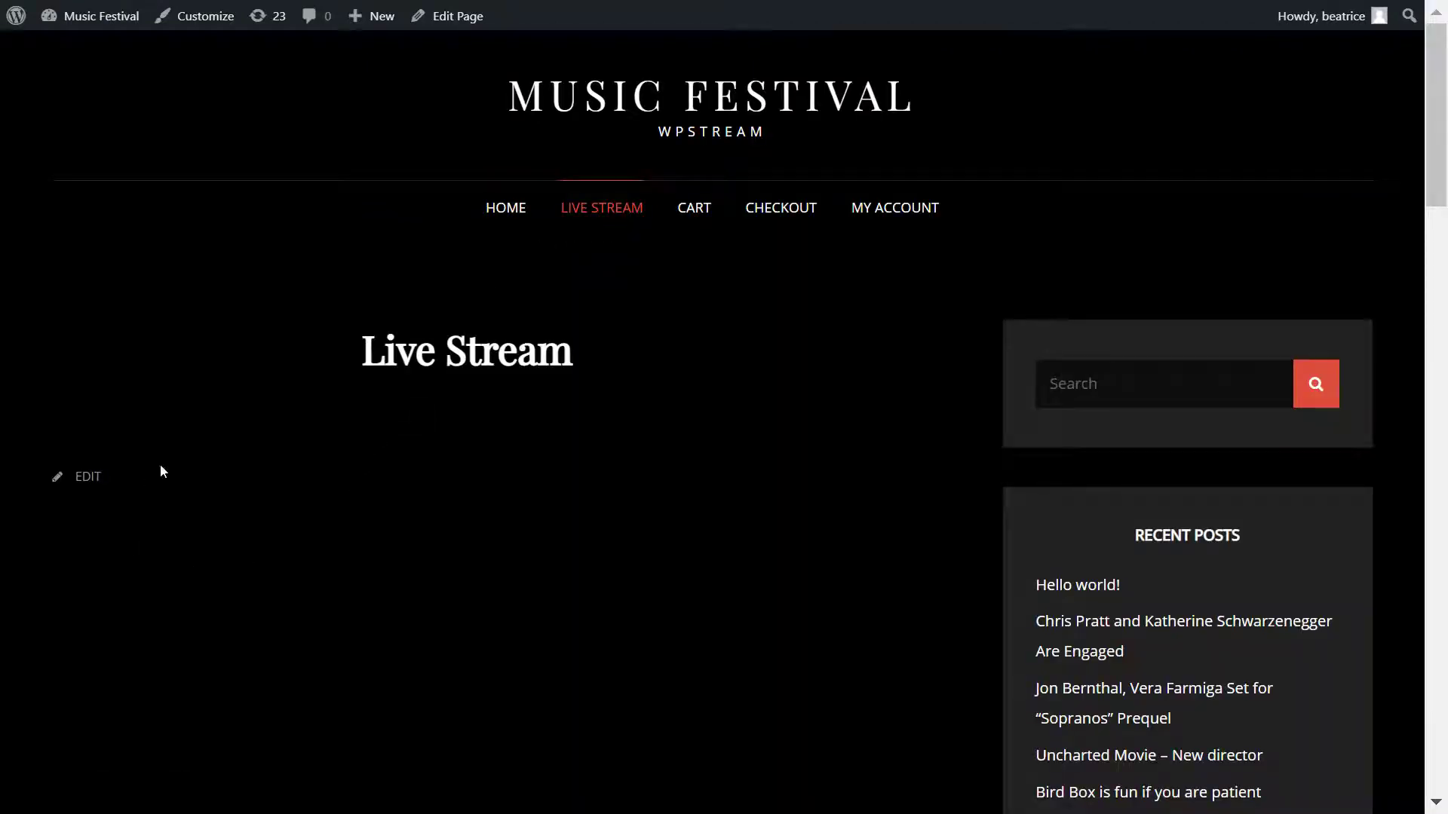
left_click(448, 23)
- In Elementor, add a one-column section and drop a WpStream Player widget into it
left_click(401, 38)
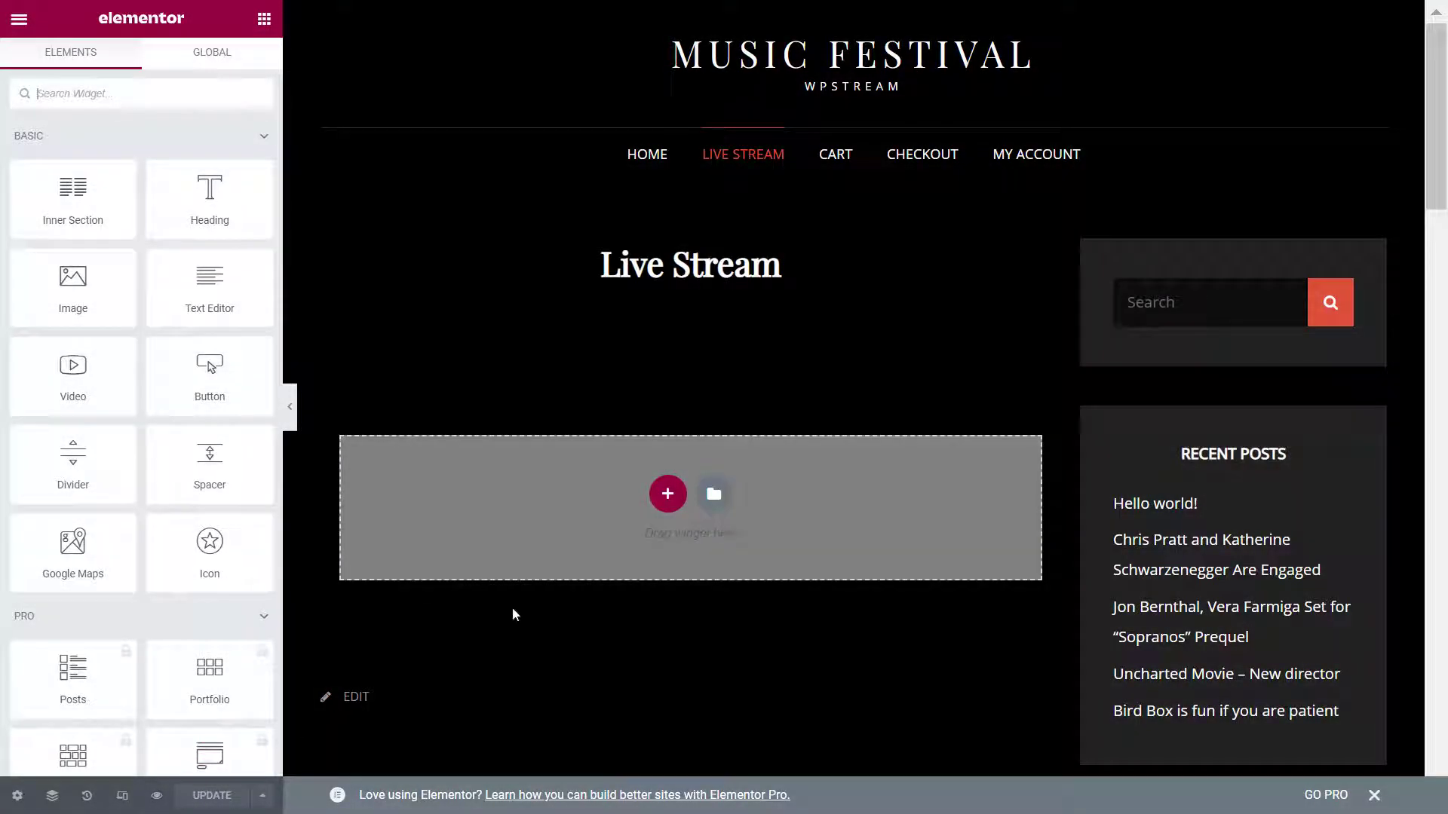
left_click(668, 496)
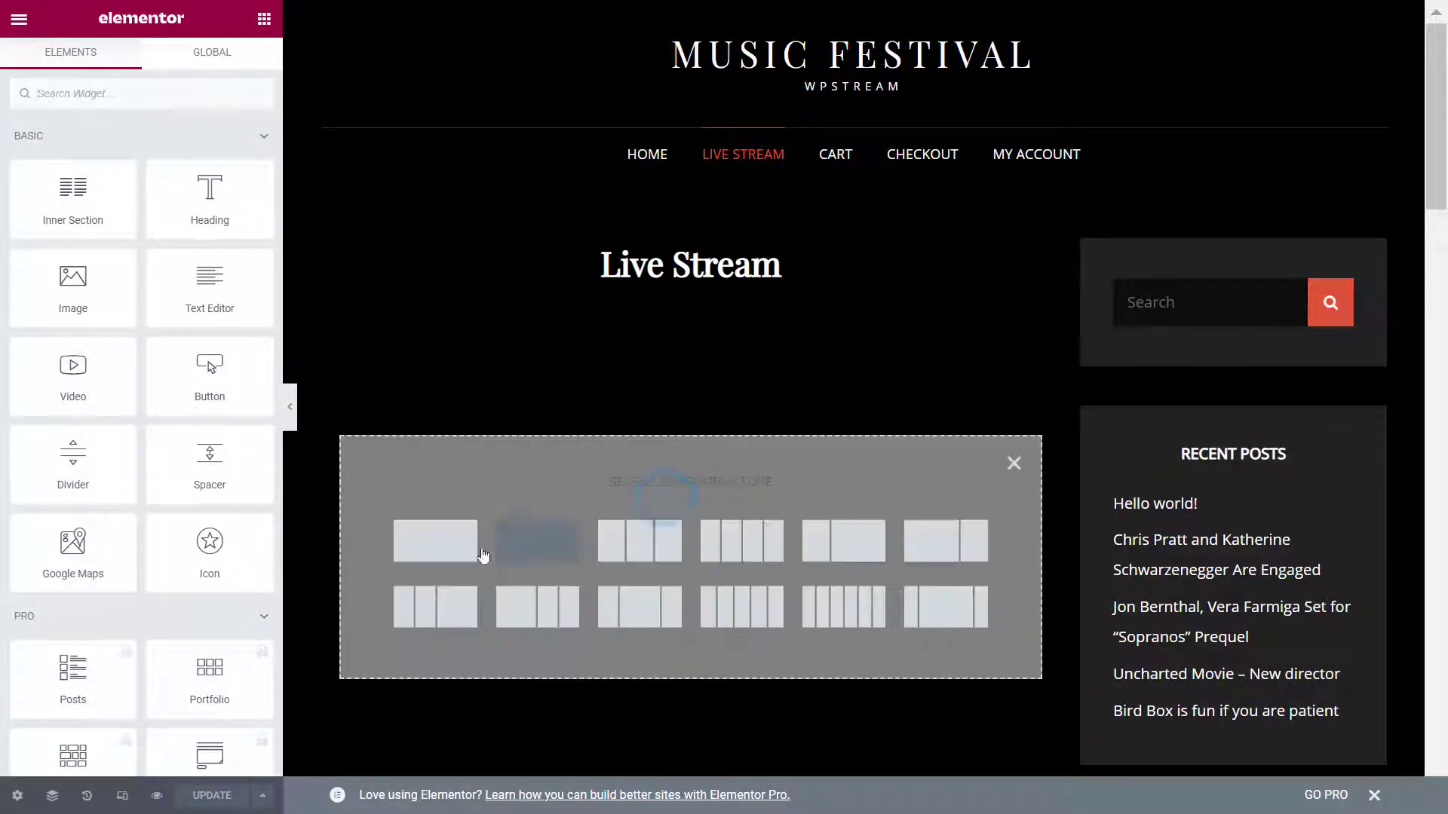
left_click(451, 555)
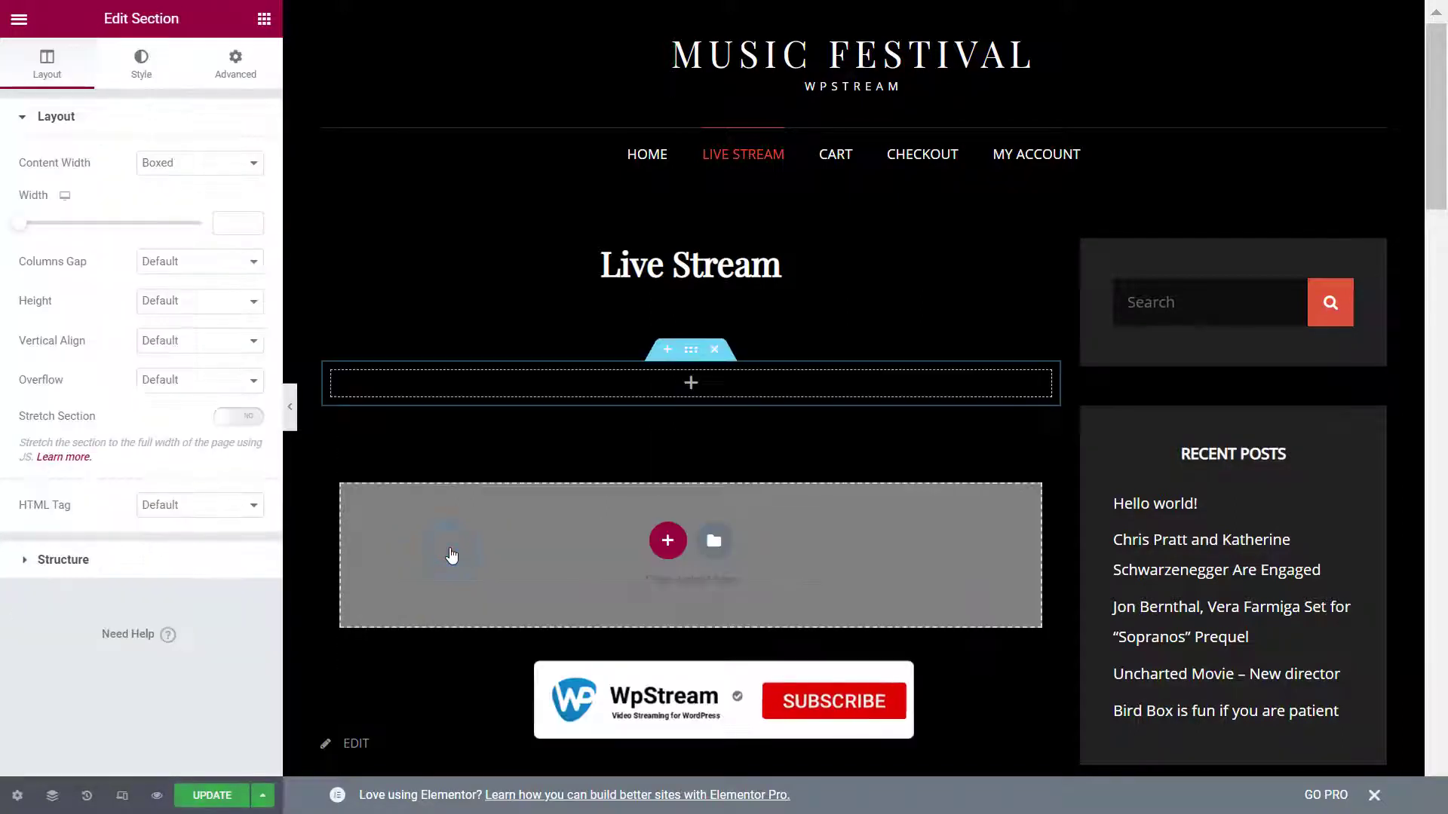
left_click(690, 385)
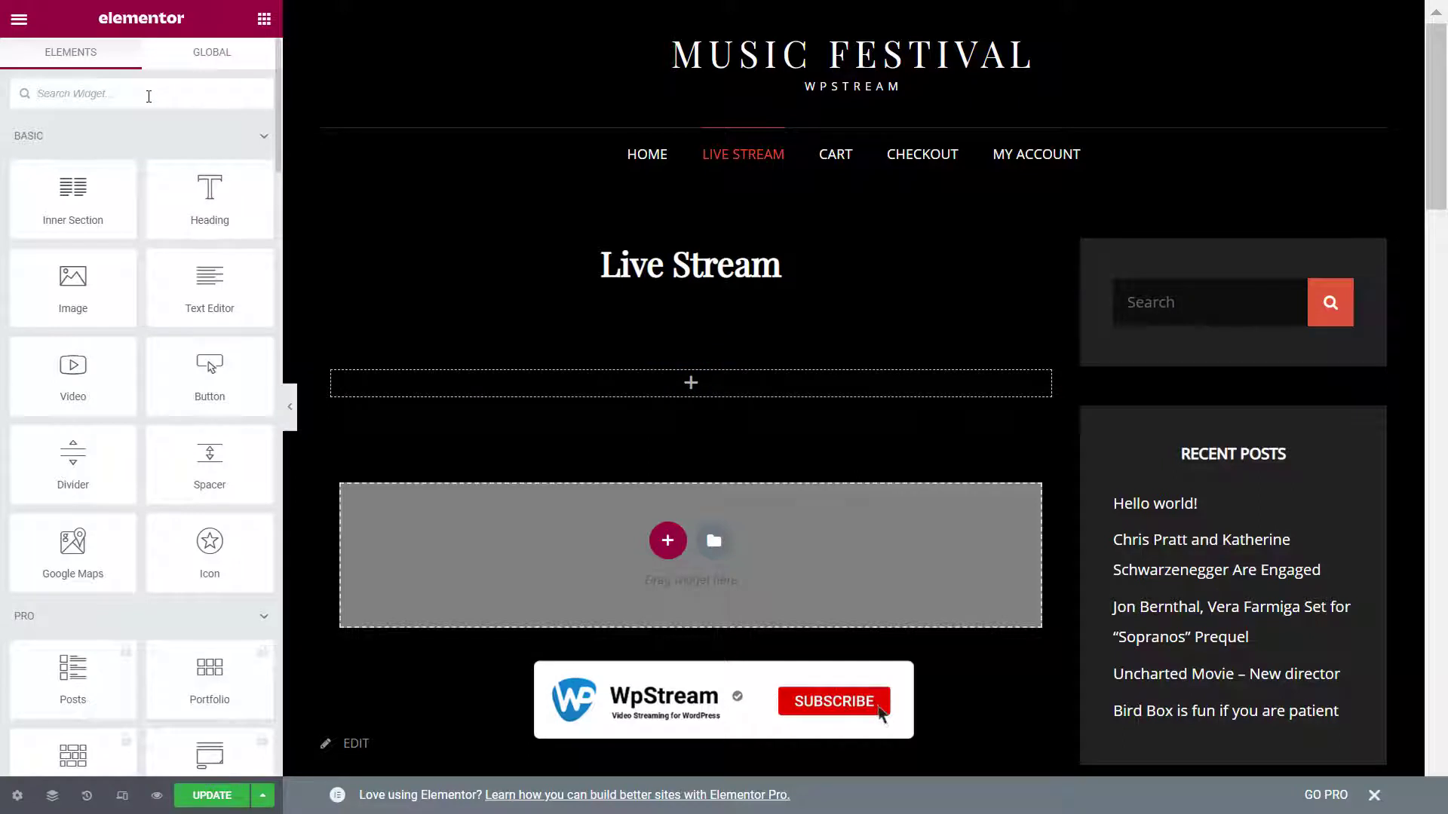
type("wpstream")
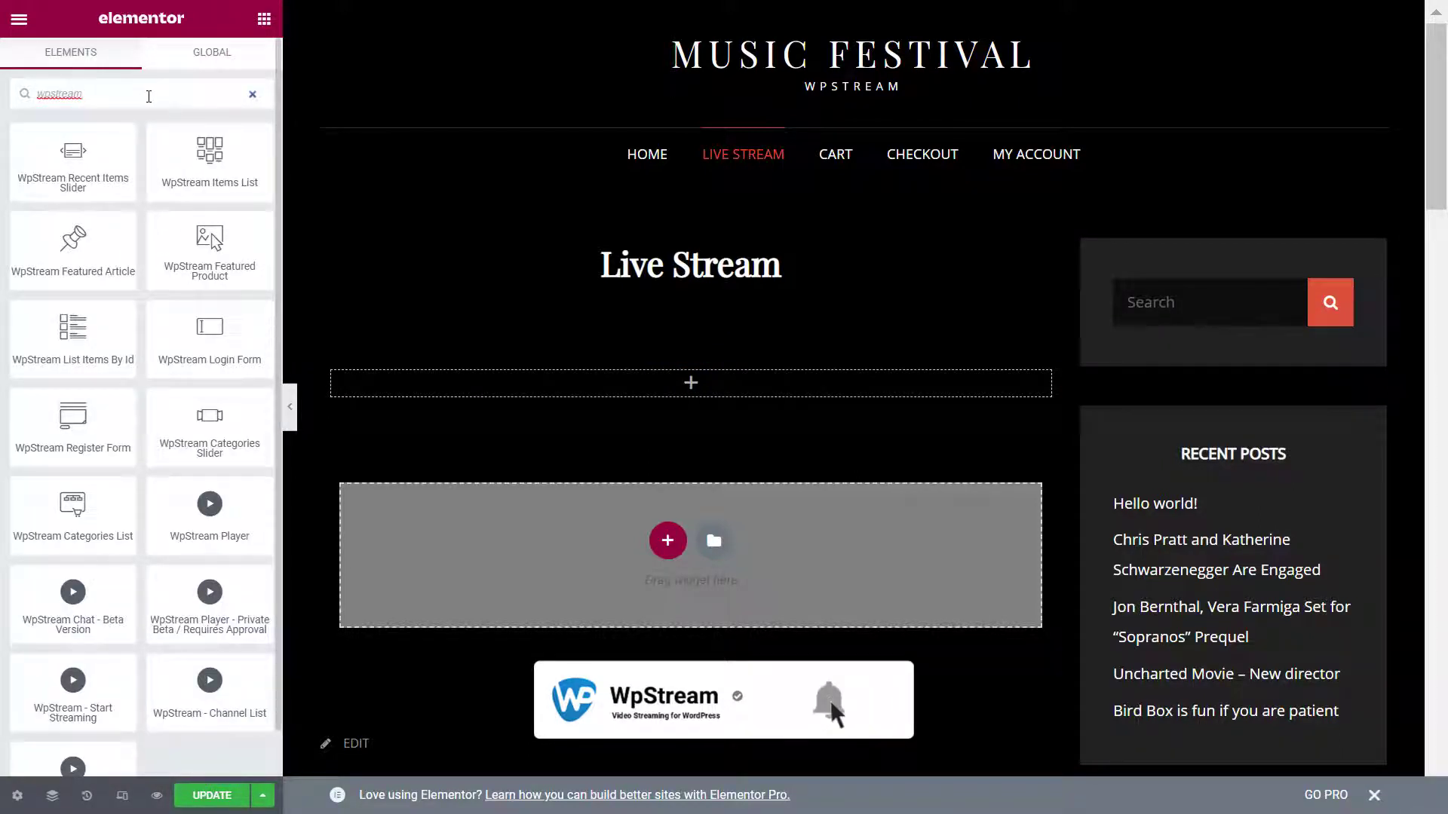
scroll(204, 460, "down", 1)
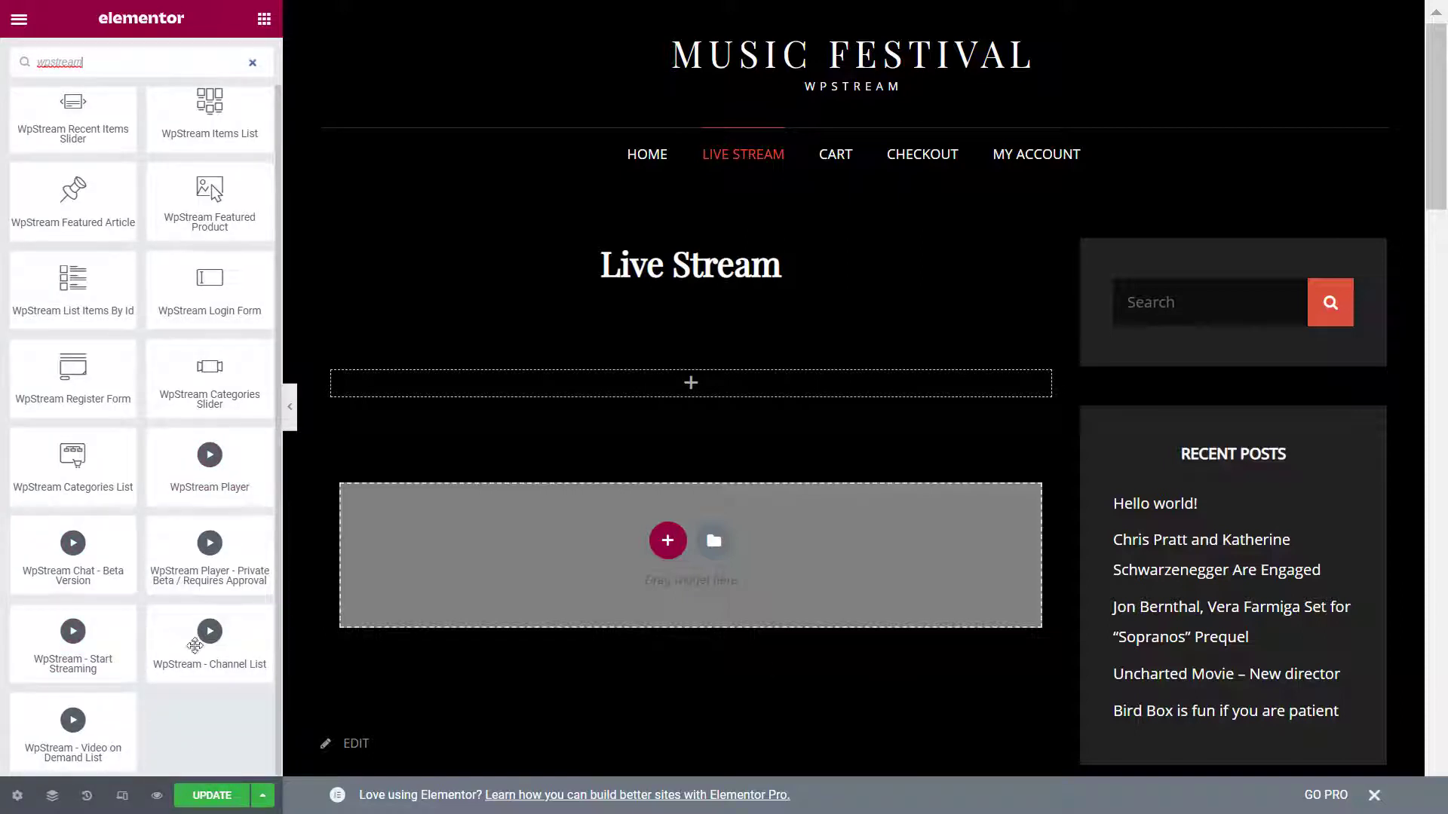
left_click_drag(168, 469, 674, 386)
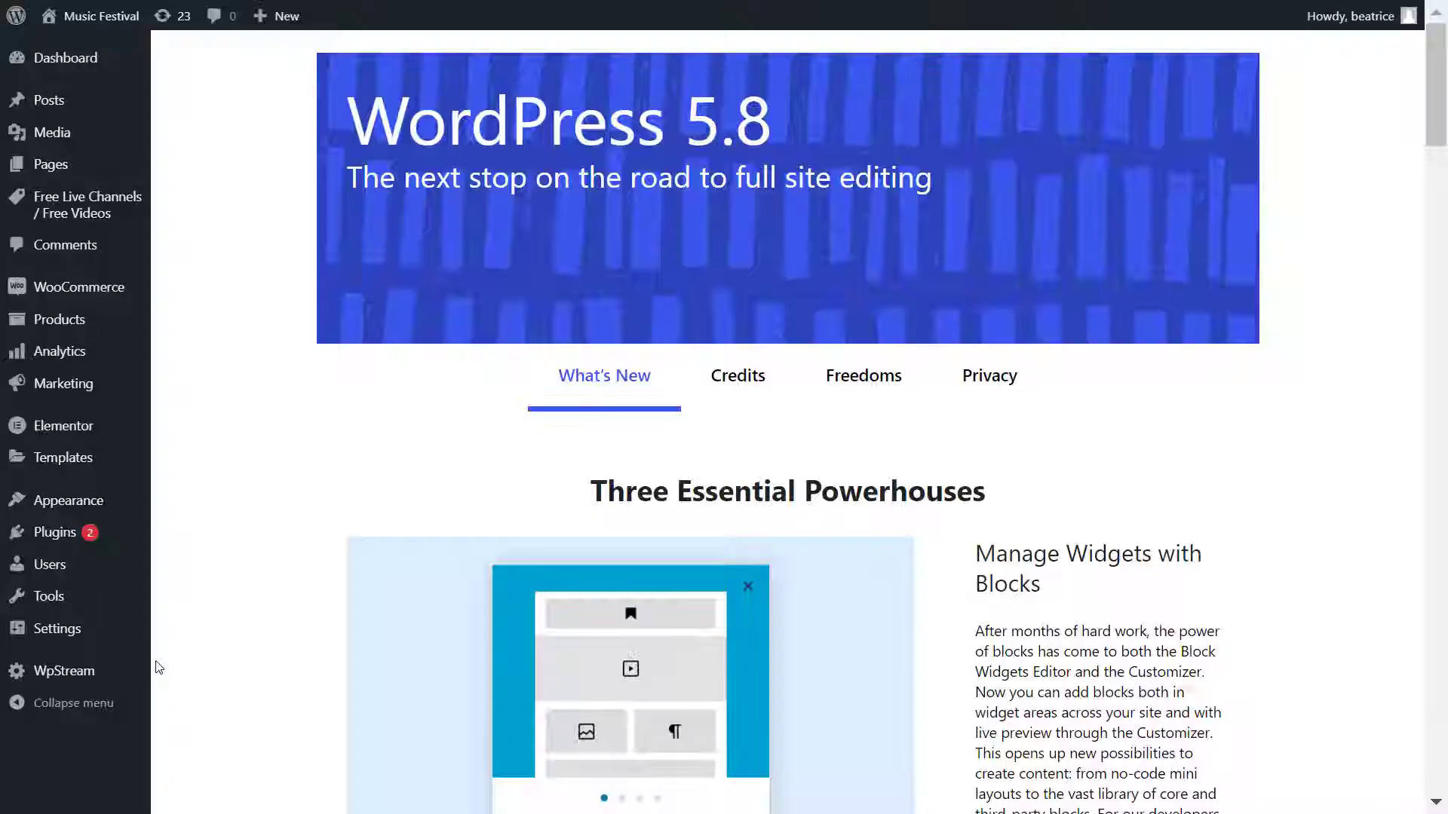
mouse_move(143, 675)
left_click(198, 705)
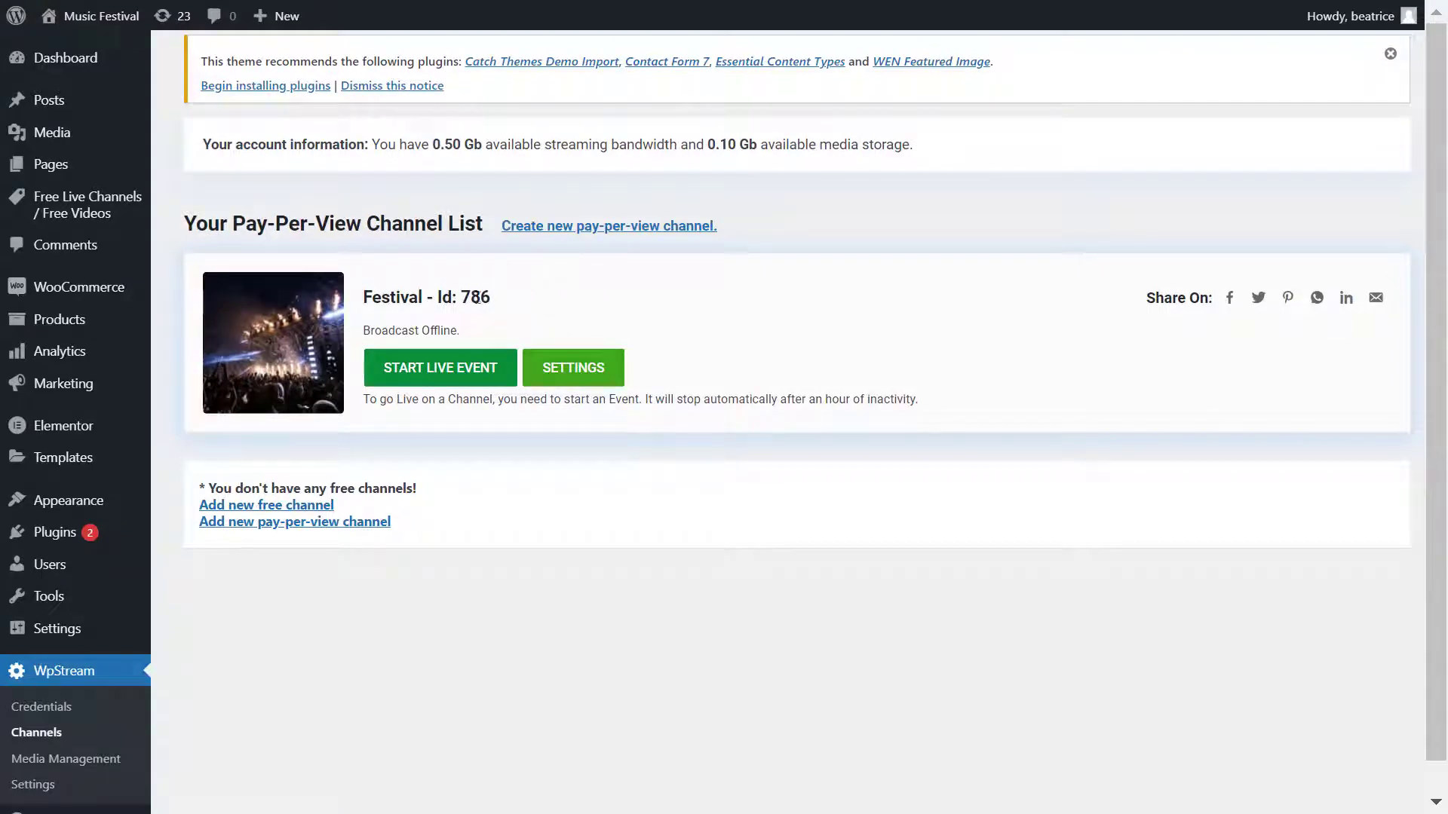
left_click_drag(515, 298, 461, 299)
key("ctrl+c")
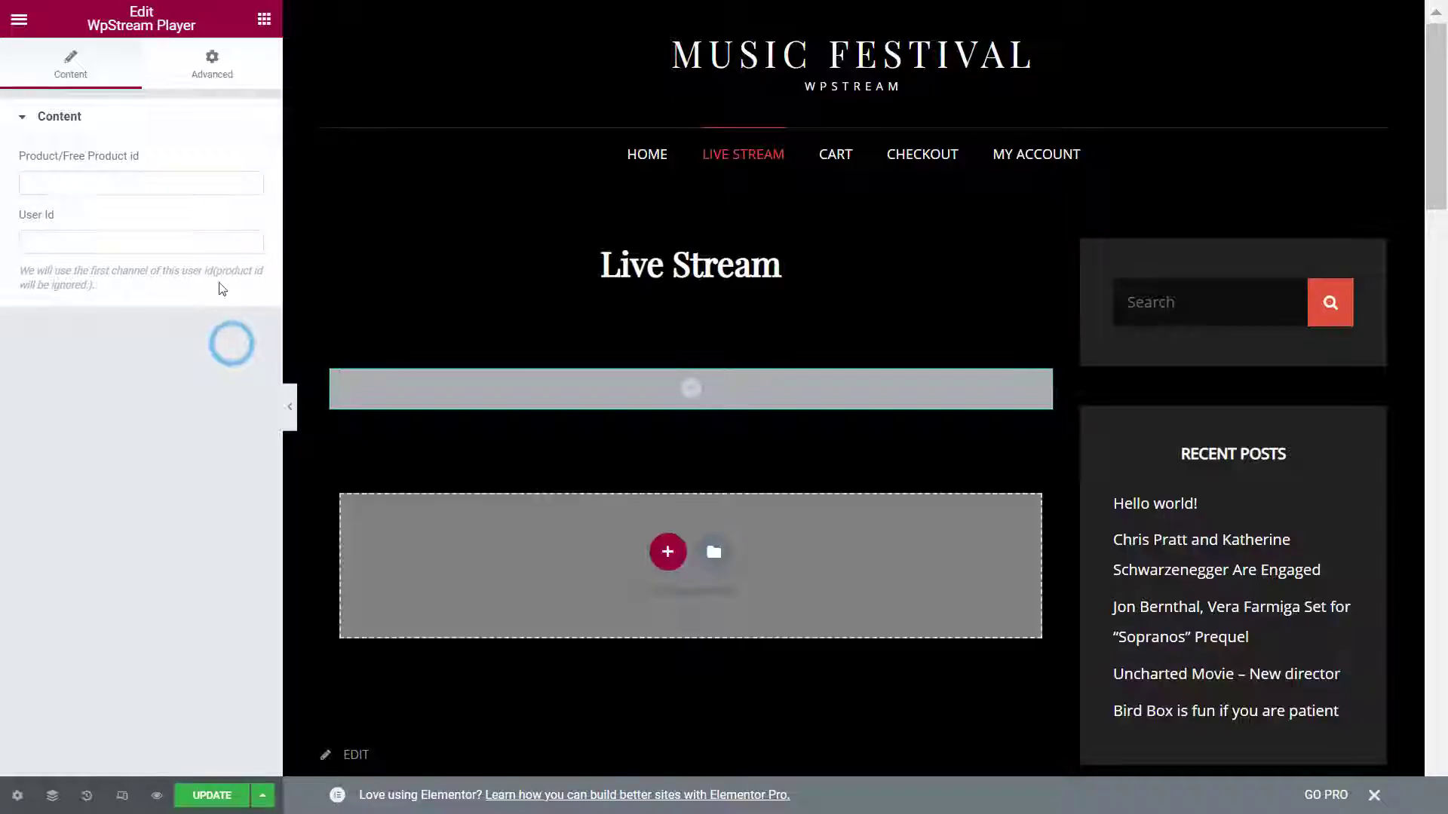
left_click(119, 181)
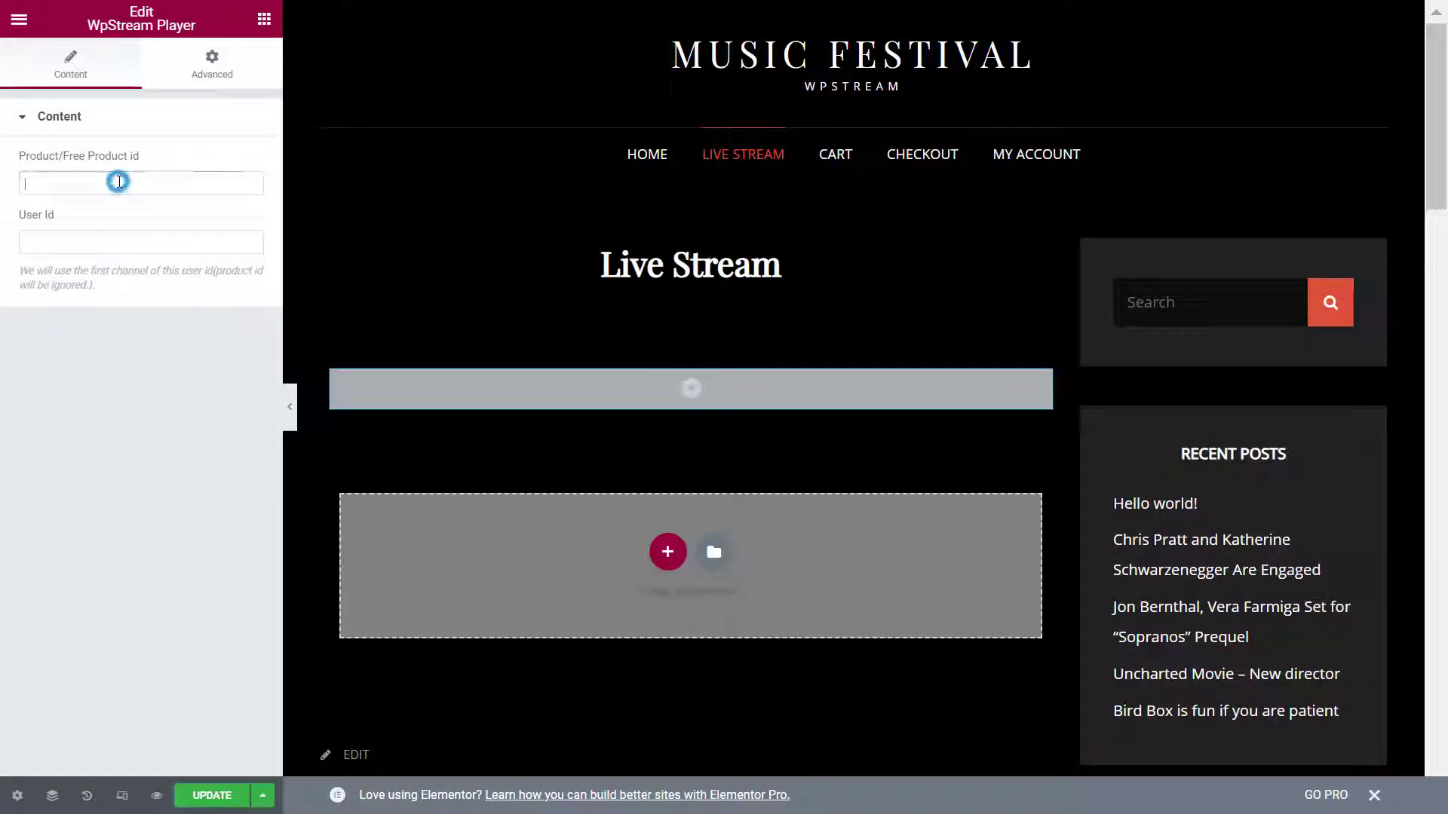
key("ctrl+v")
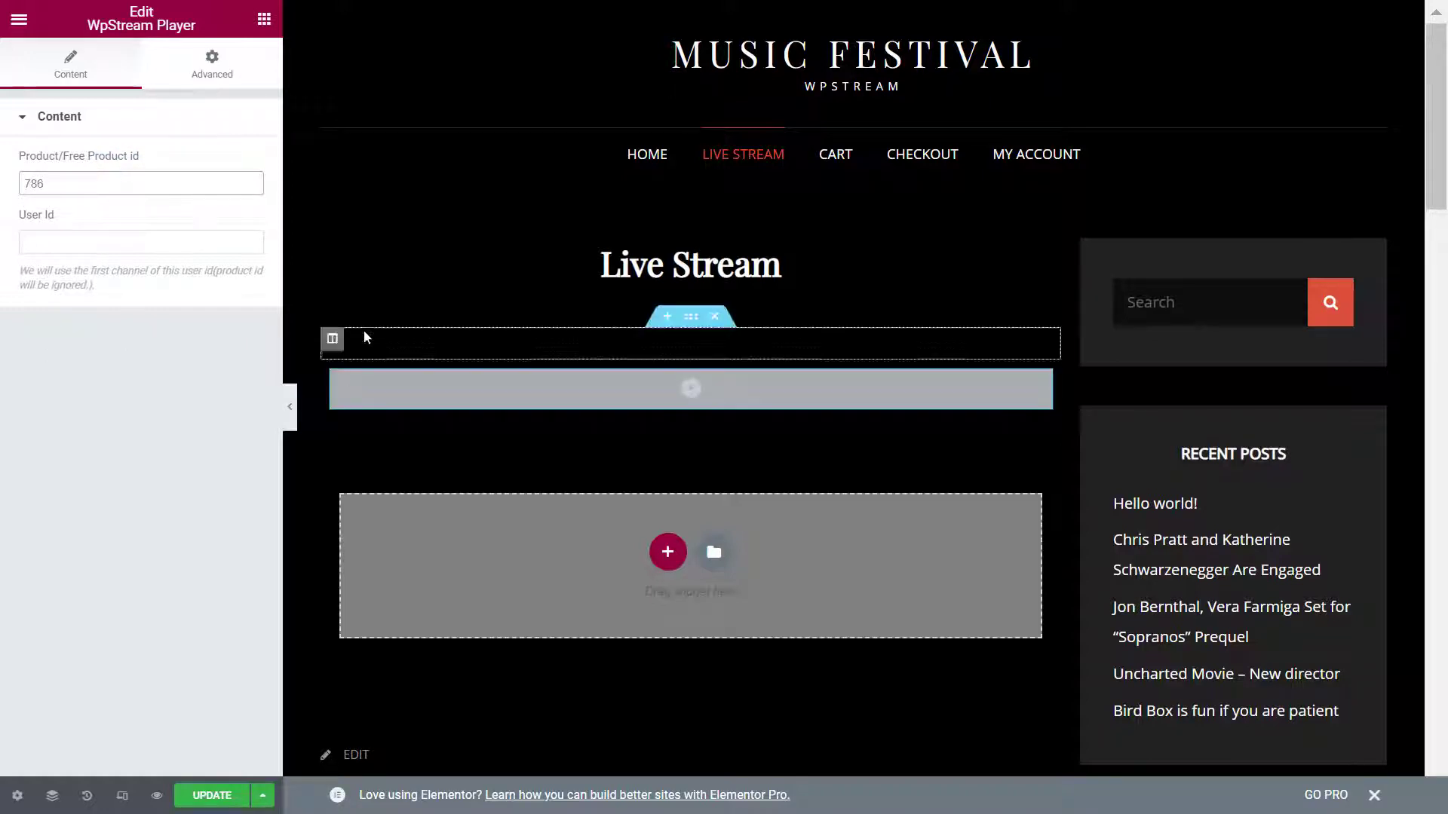
left_click(212, 795)
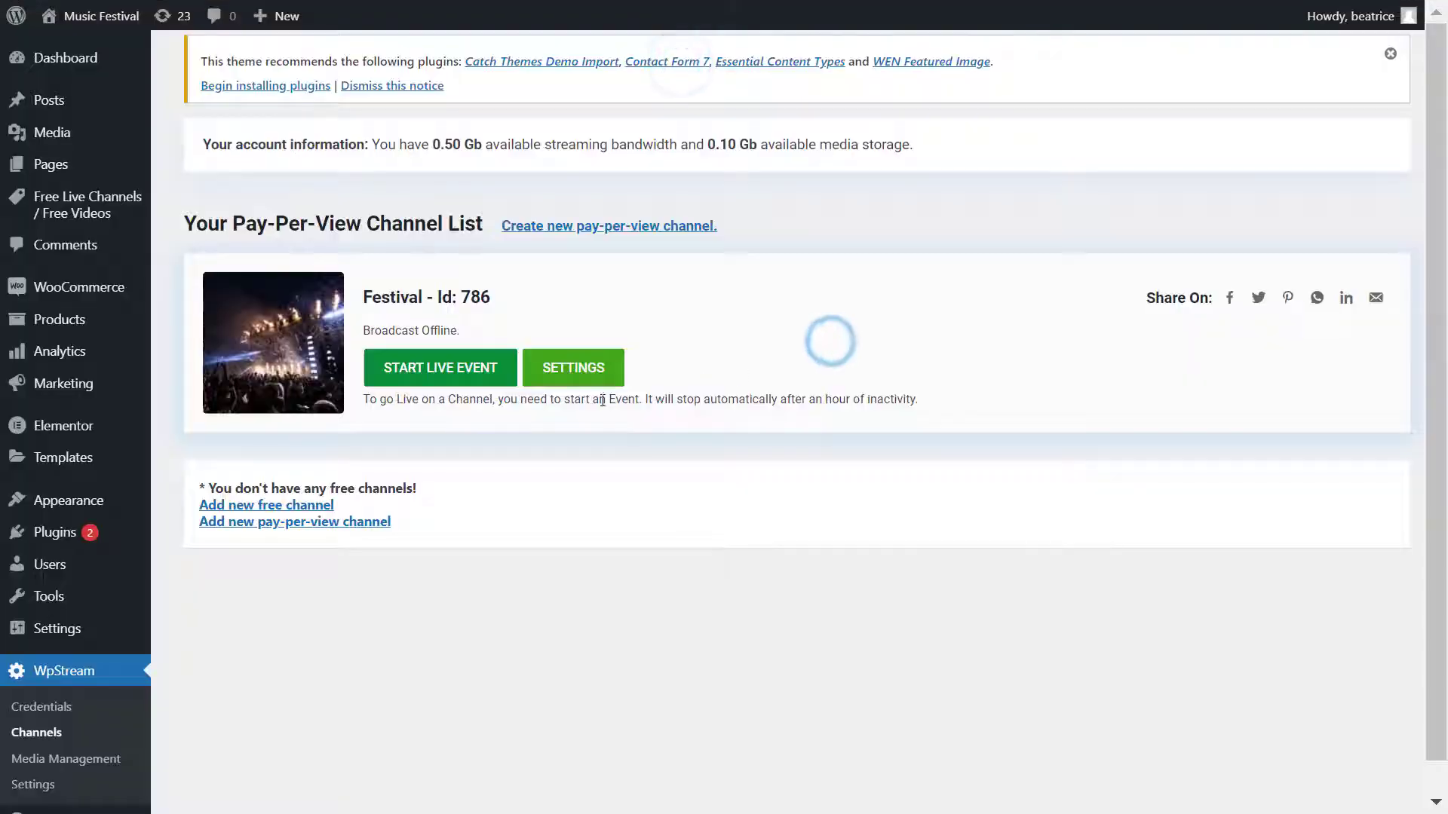
- Turn on Record Live Stream in the Festival channel settings and start its live event
left_click(567, 367)
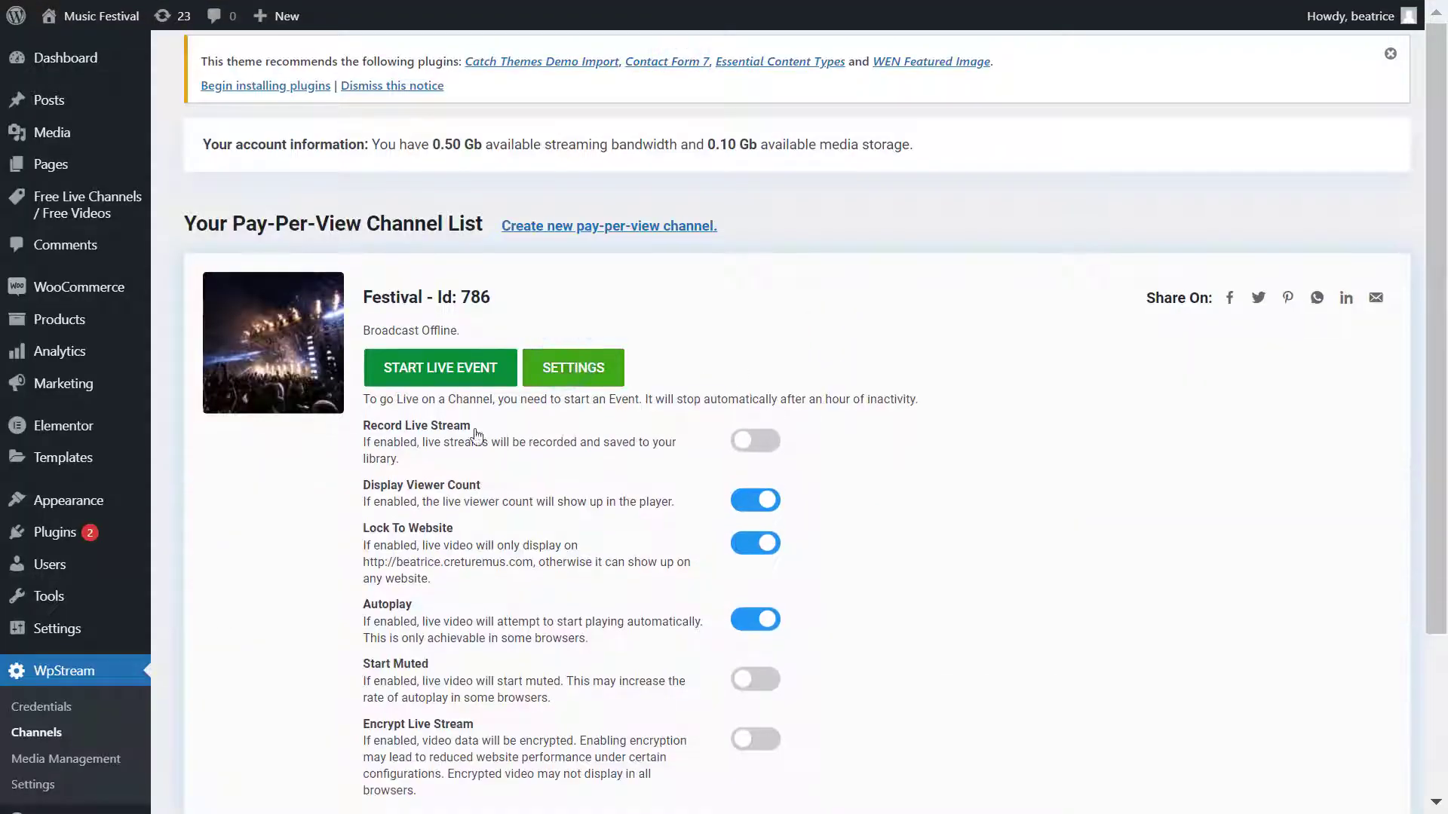
scroll(882, 428, "down", 2)
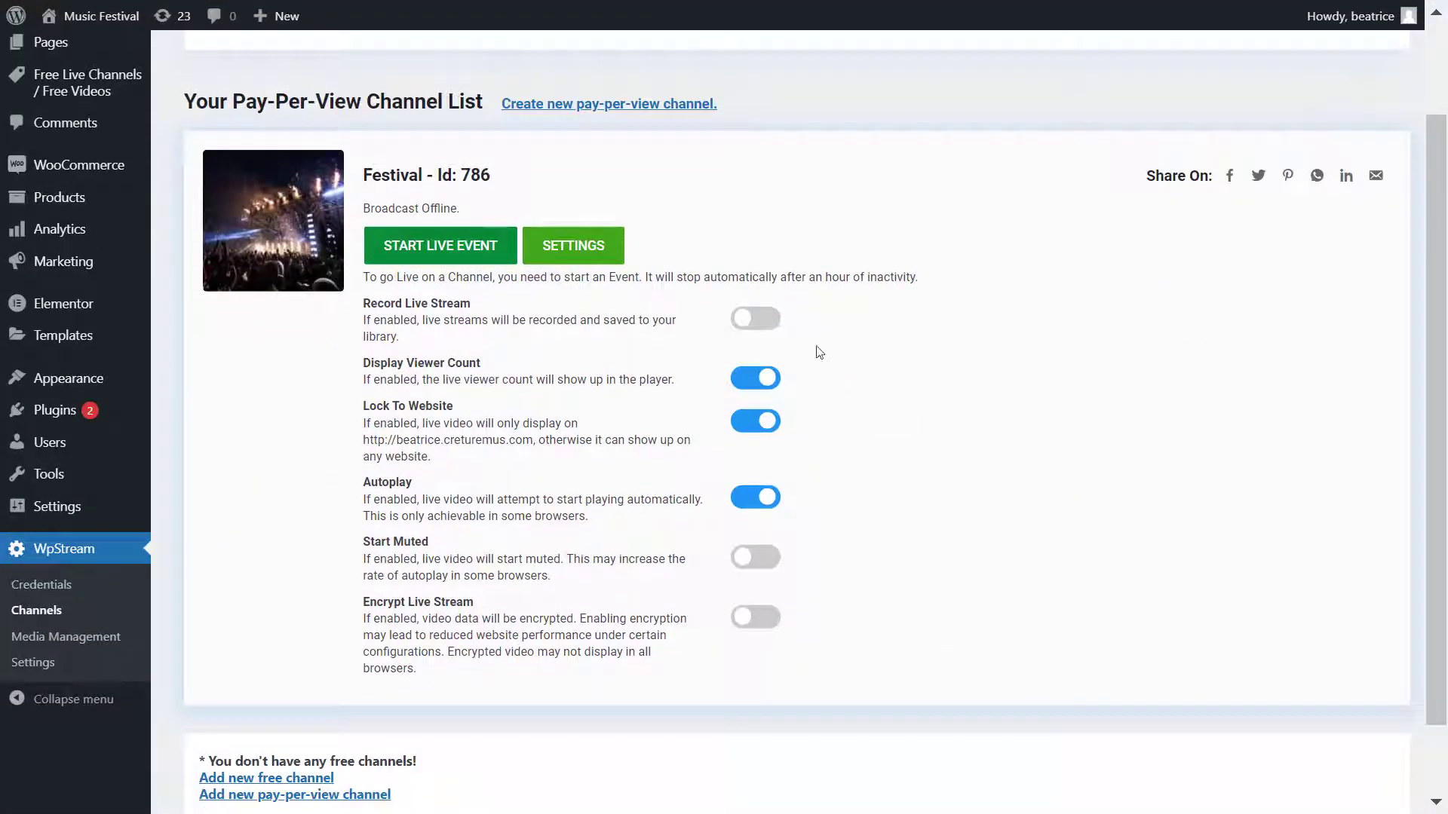
left_click(766, 325)
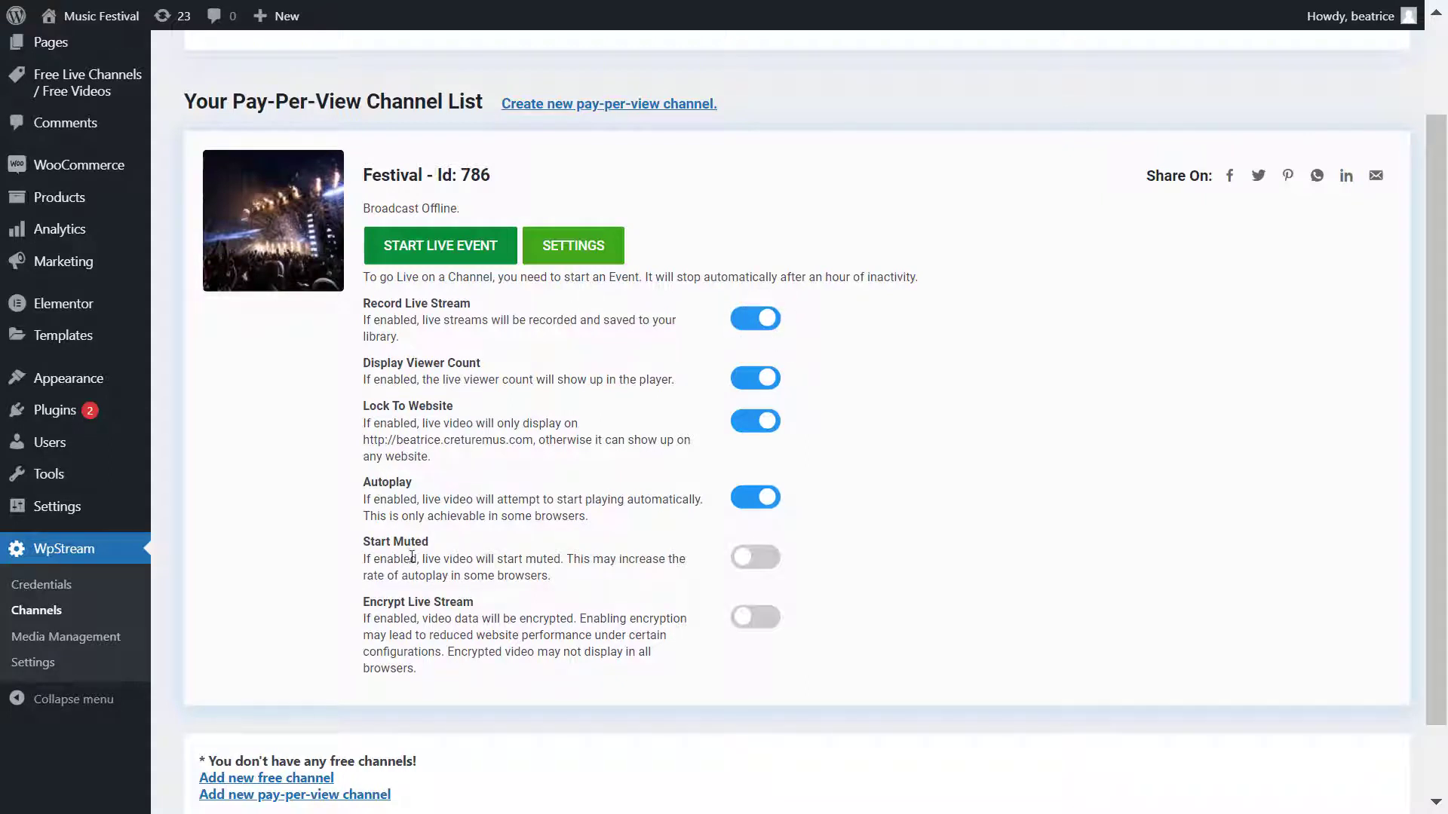
left_click(441, 257)
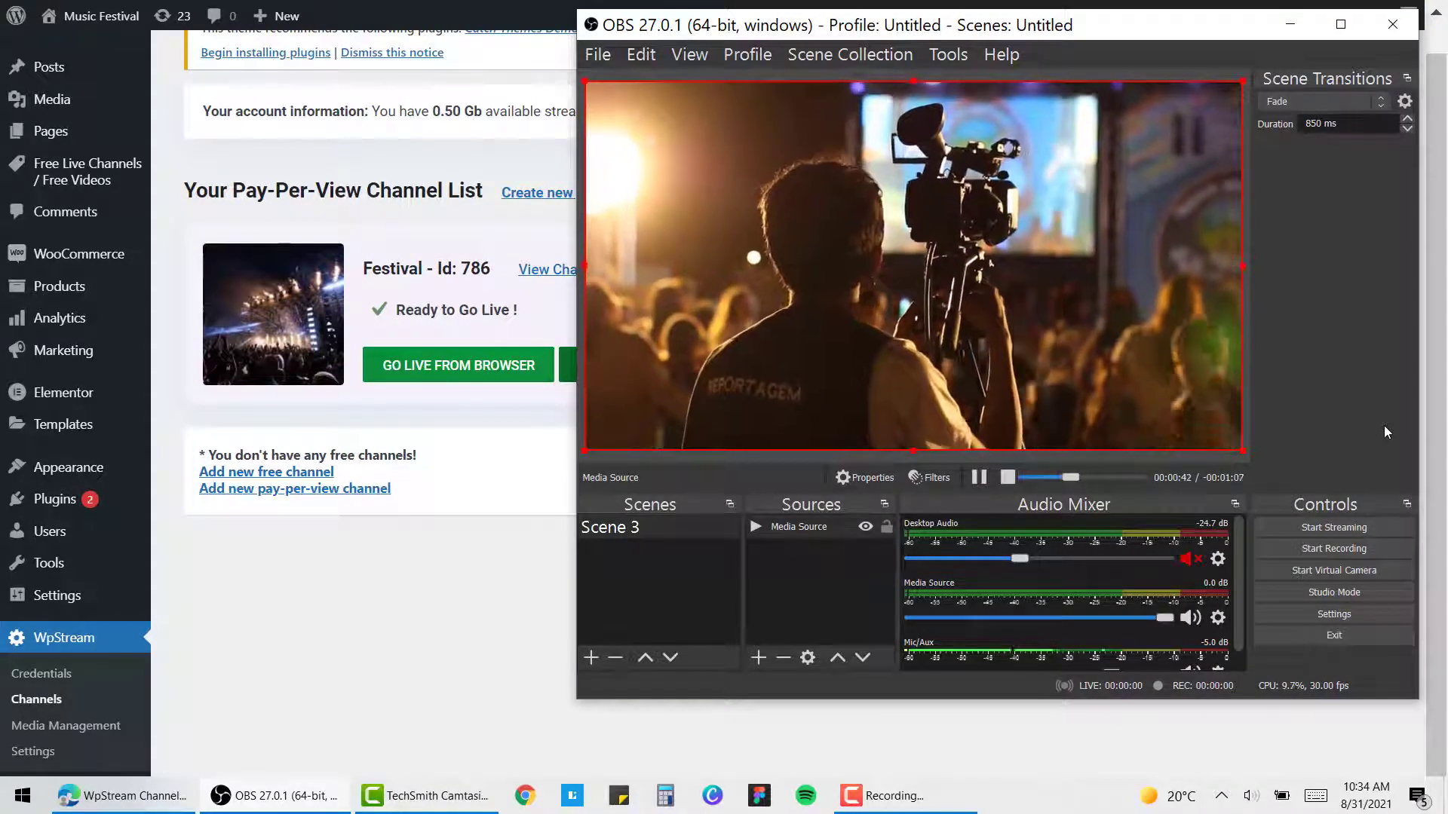
- Paste the WpStream server address rtmp://54.89.249.160/wpstream/ into the OBS Stream settings
left_click(1354, 620)
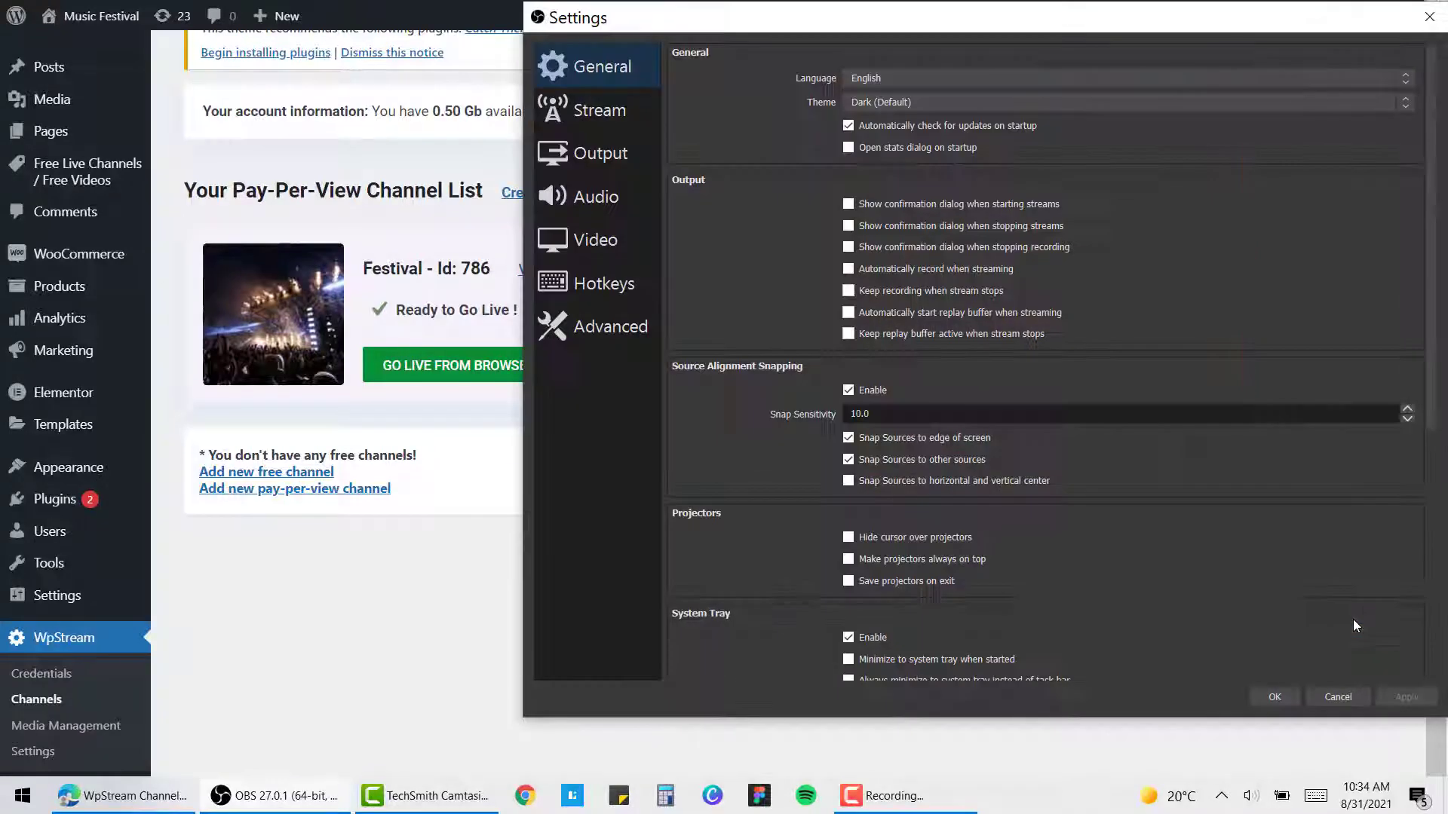
left_click(650, 111)
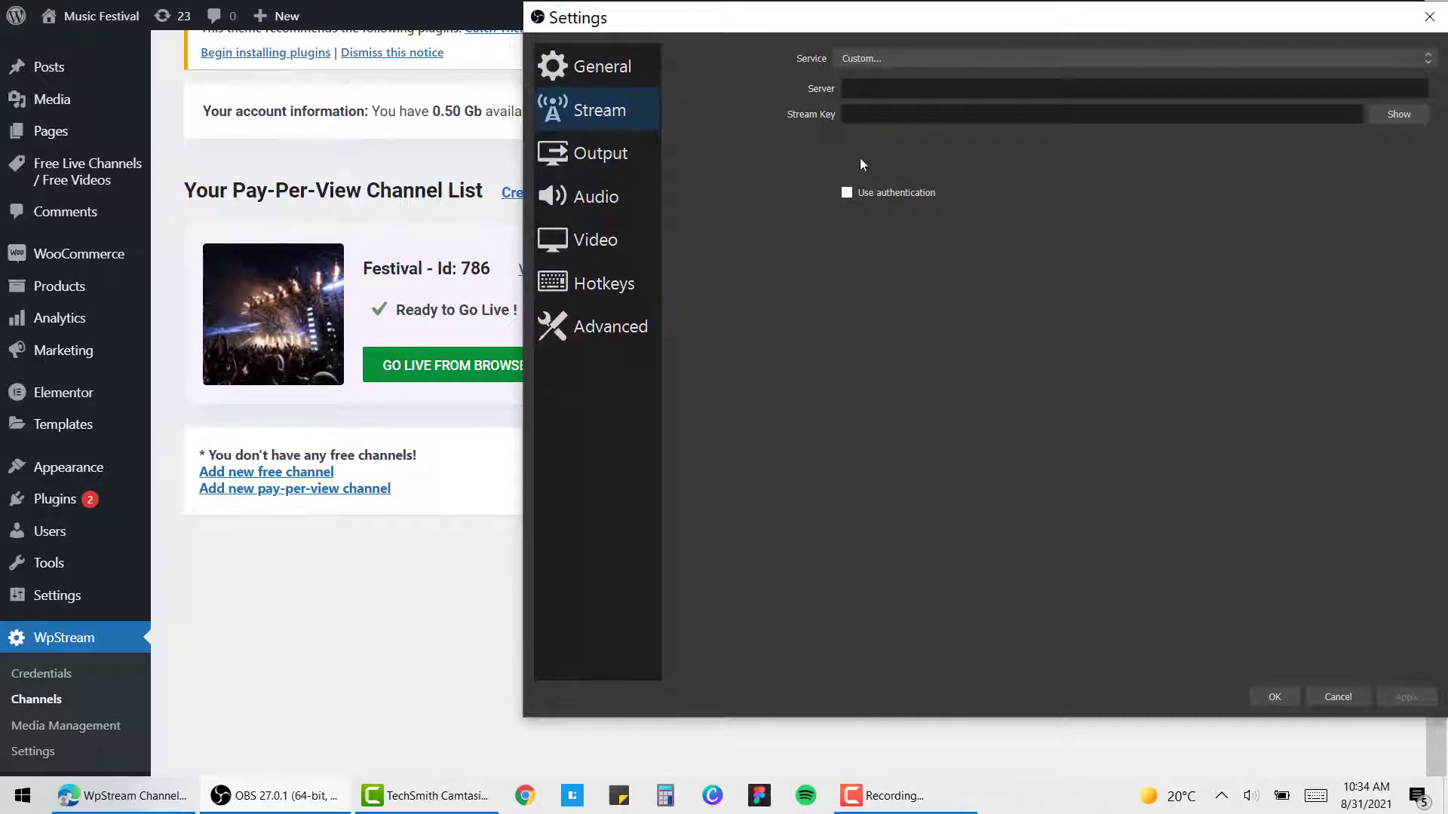
left_click(482, 410)
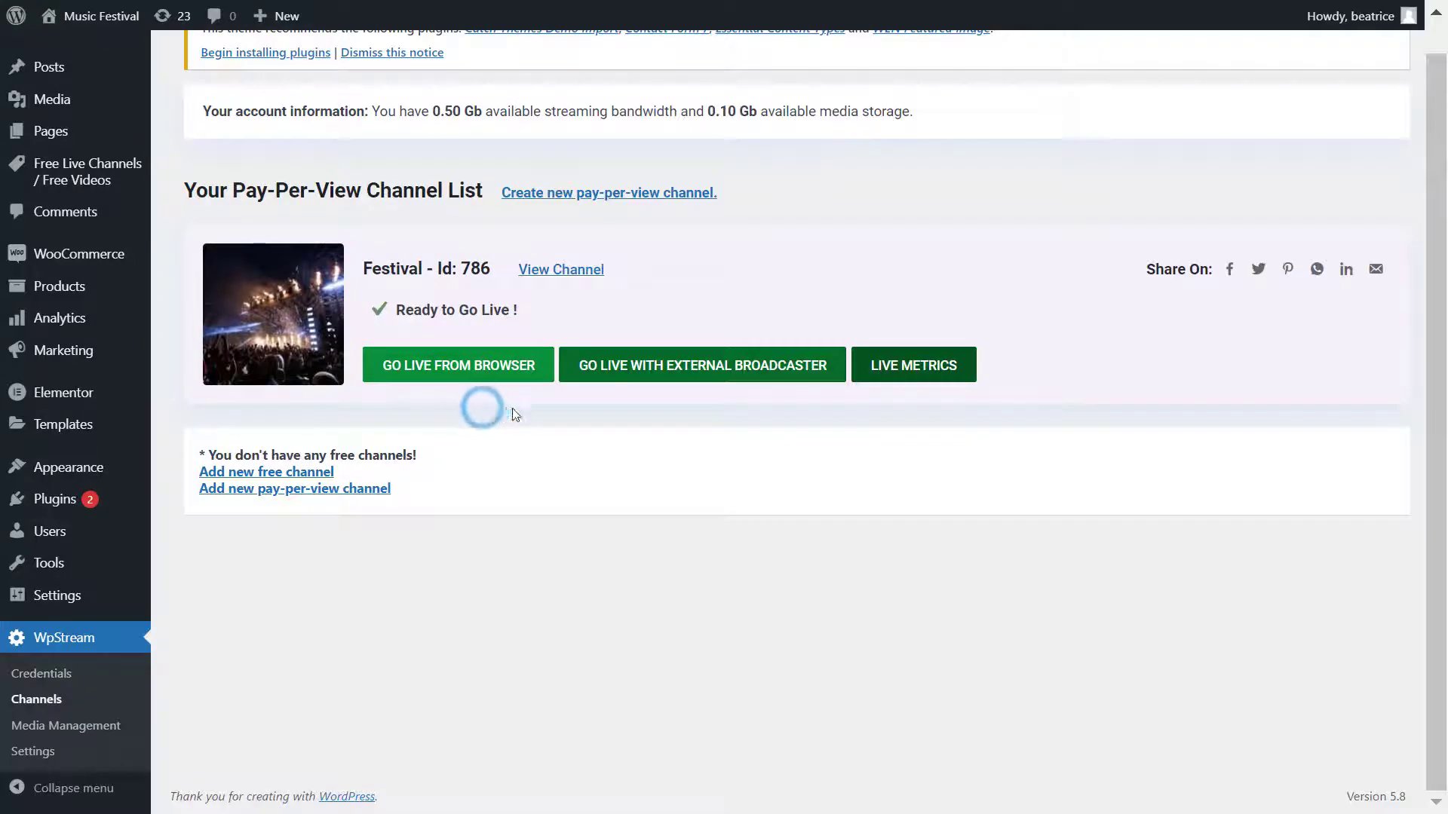
left_click(721, 368)
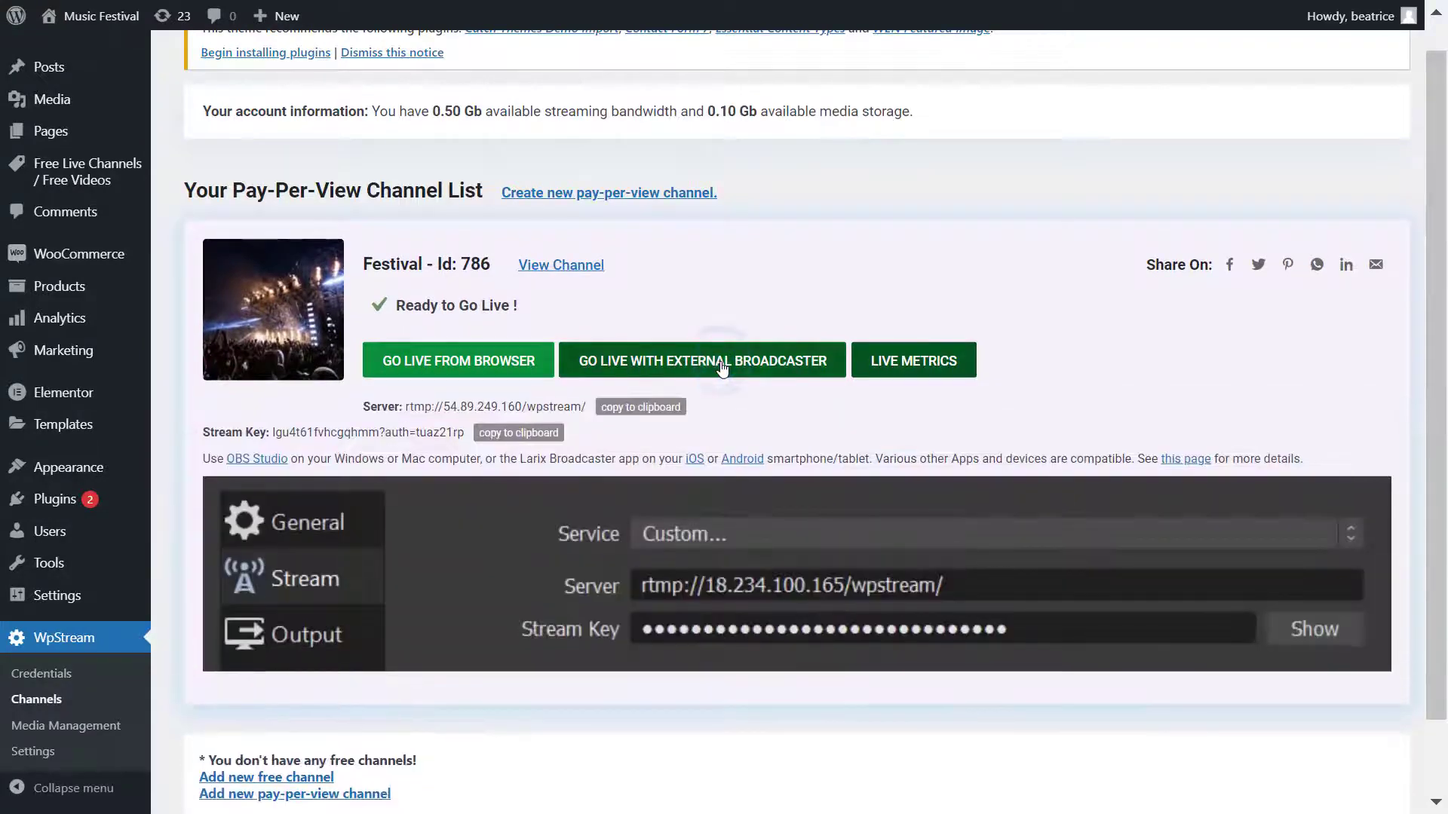
left_click(483, 409)
key("alt+Tab")
left_click(952, 86)
key("ctrl+v")
- Paste the channel's stream key into OBS, save the settings and start streaming
left_click(369, 432)
key("alt+Tab")
left_click(941, 113)
key("ctrl+v")
left_click(1182, 432)
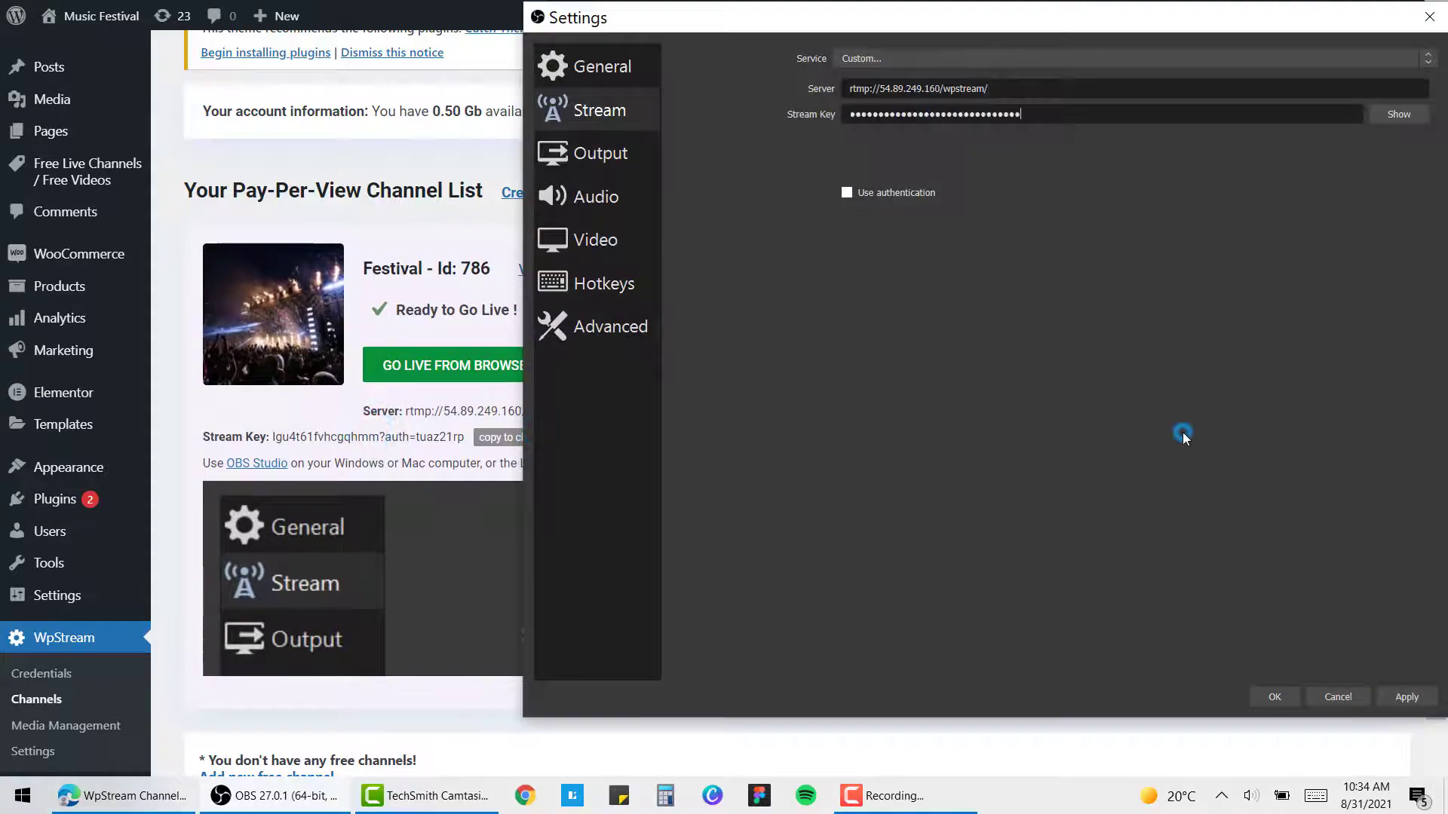
left_click(1291, 697)
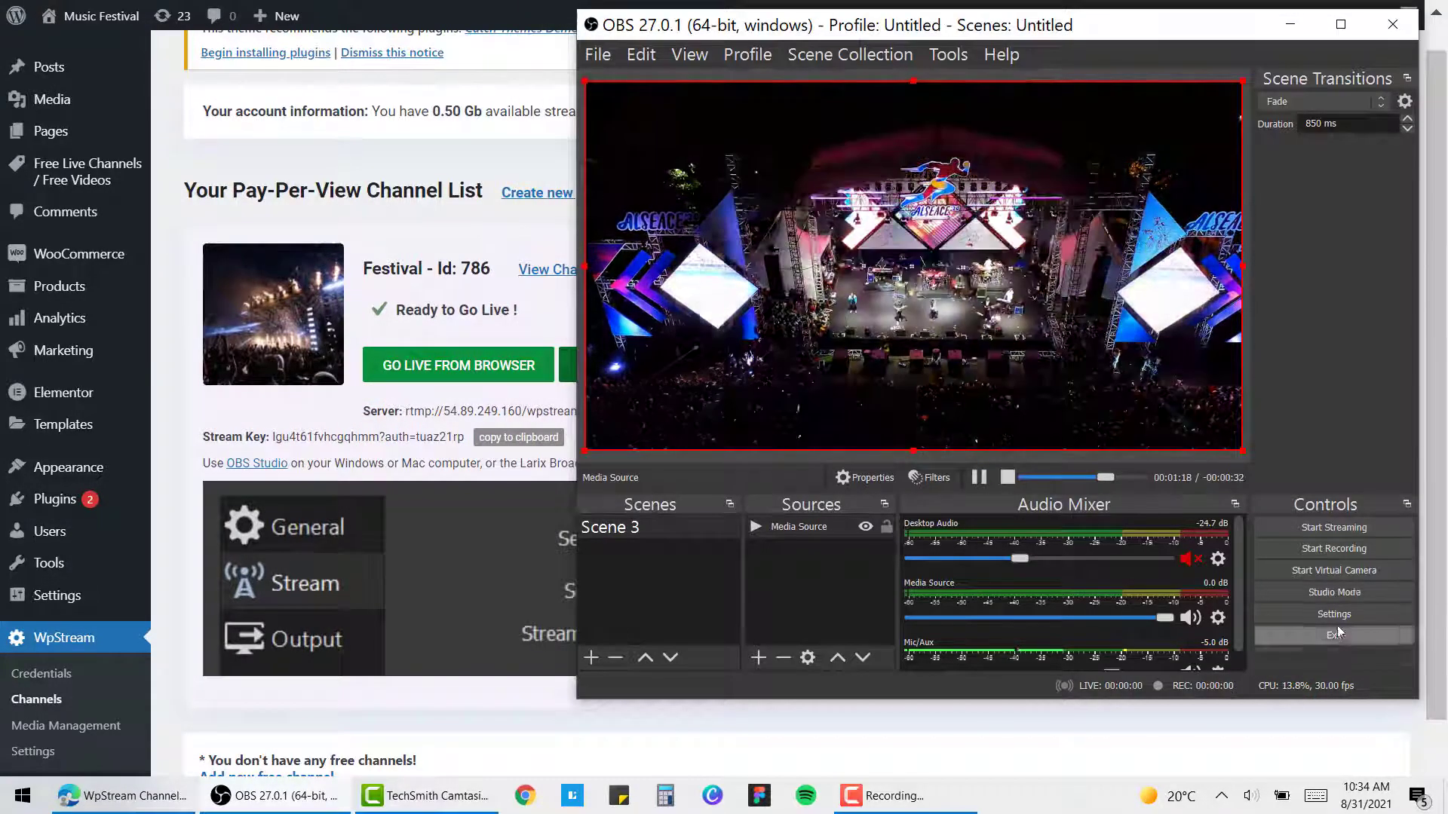
left_click(1356, 532)
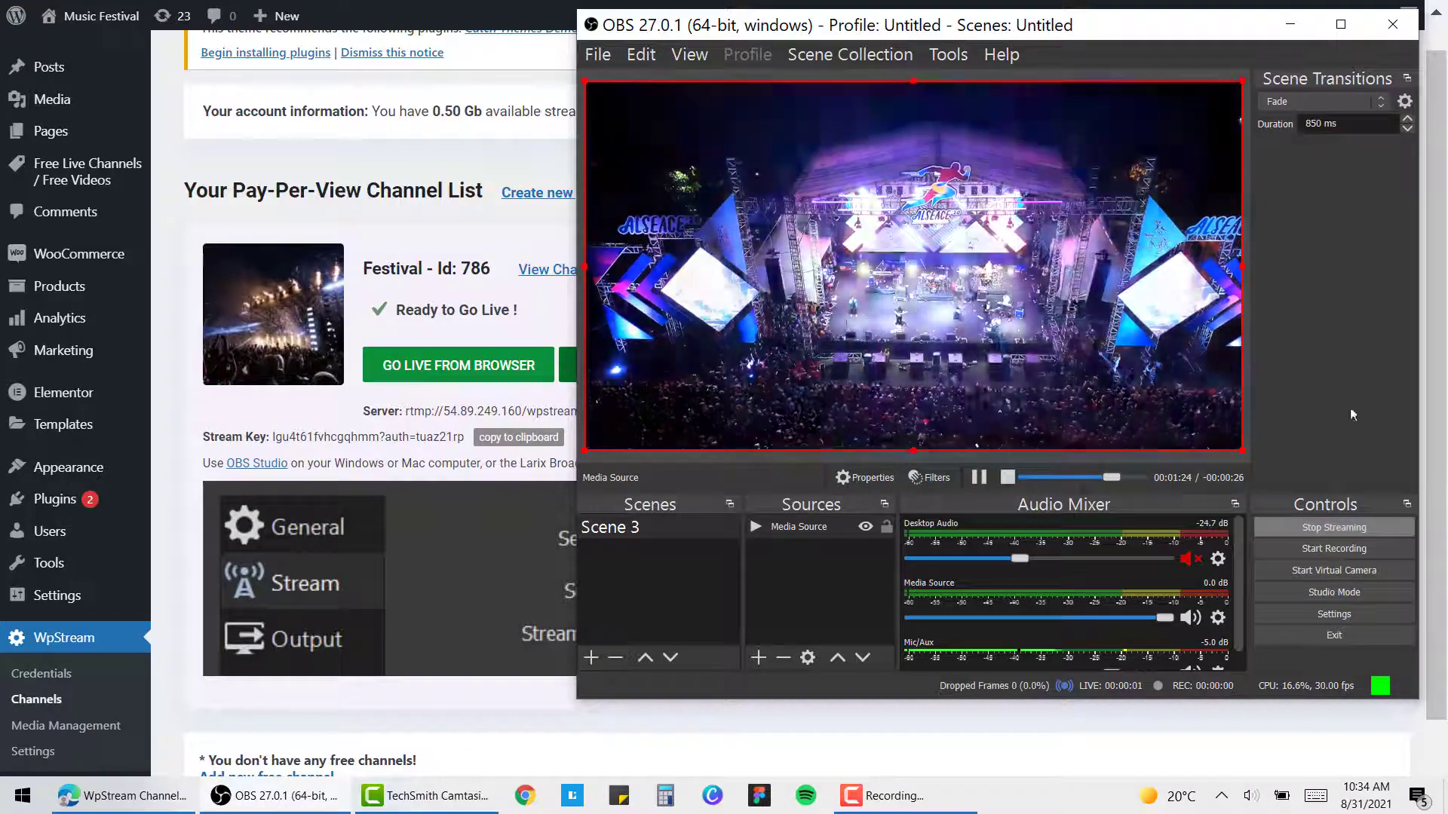
left_click(483, 270)
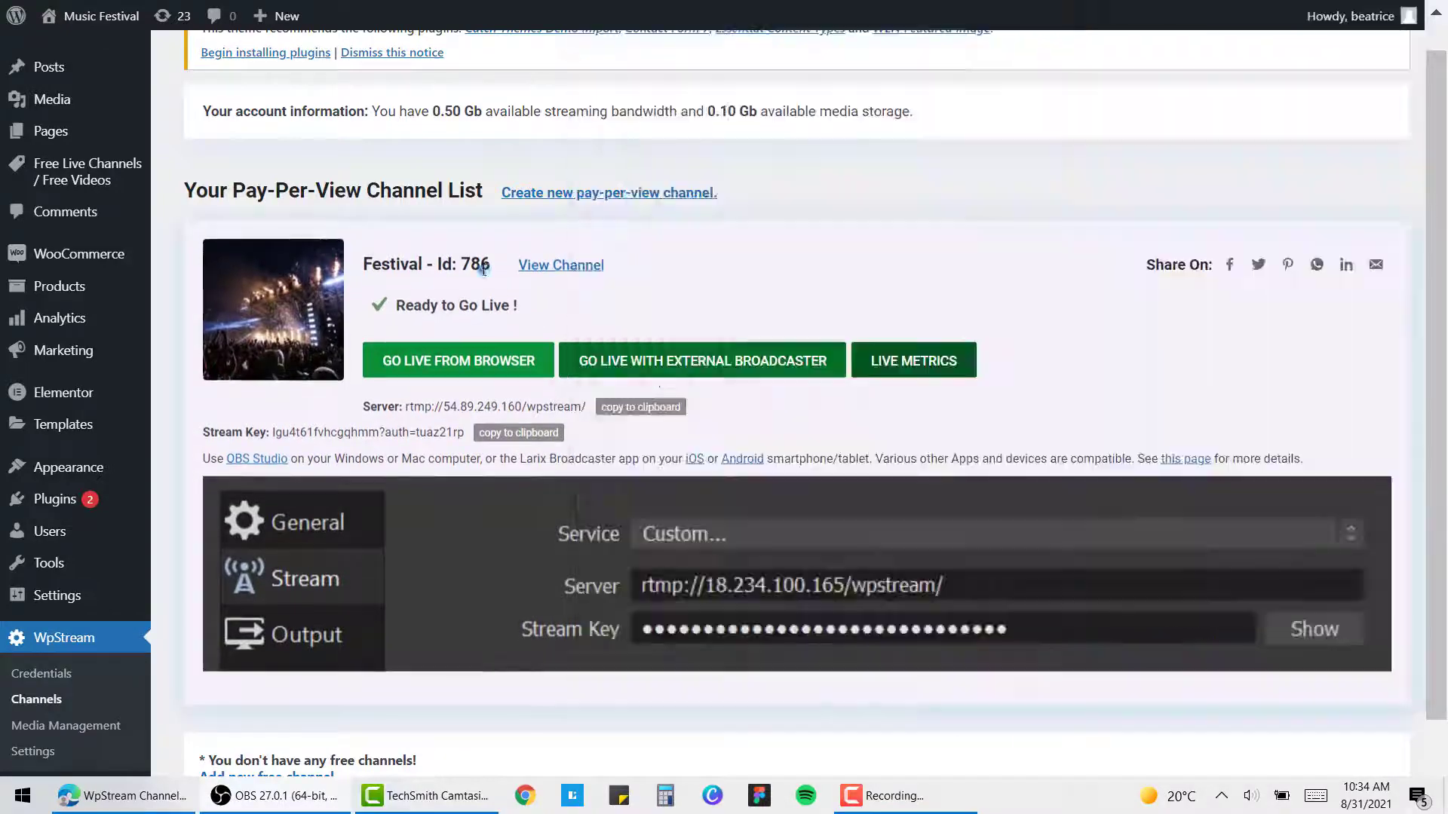
- Buy access to the Festival stream and return to its product page
left_click(585, 273)
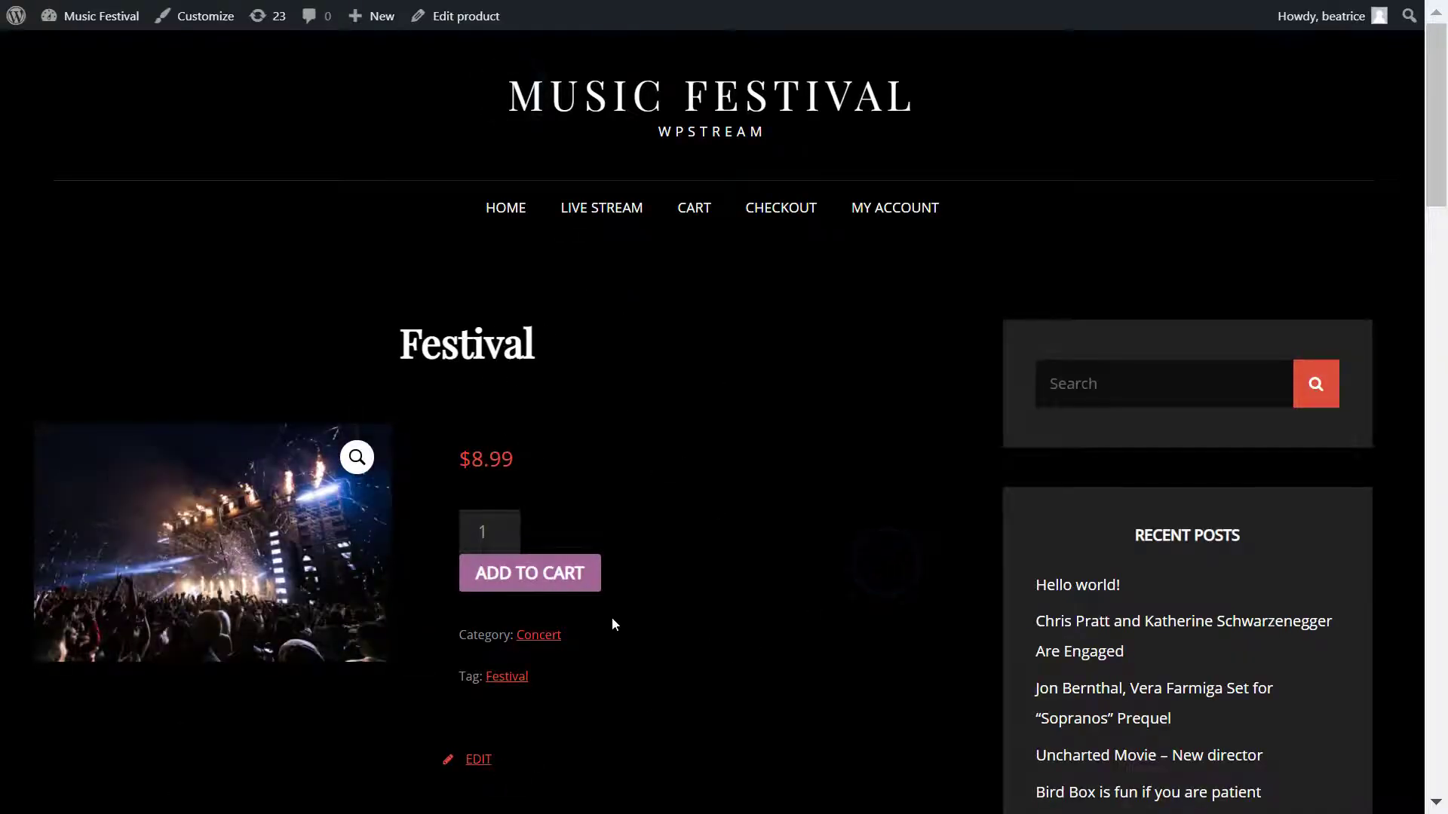
left_click(496, 580)
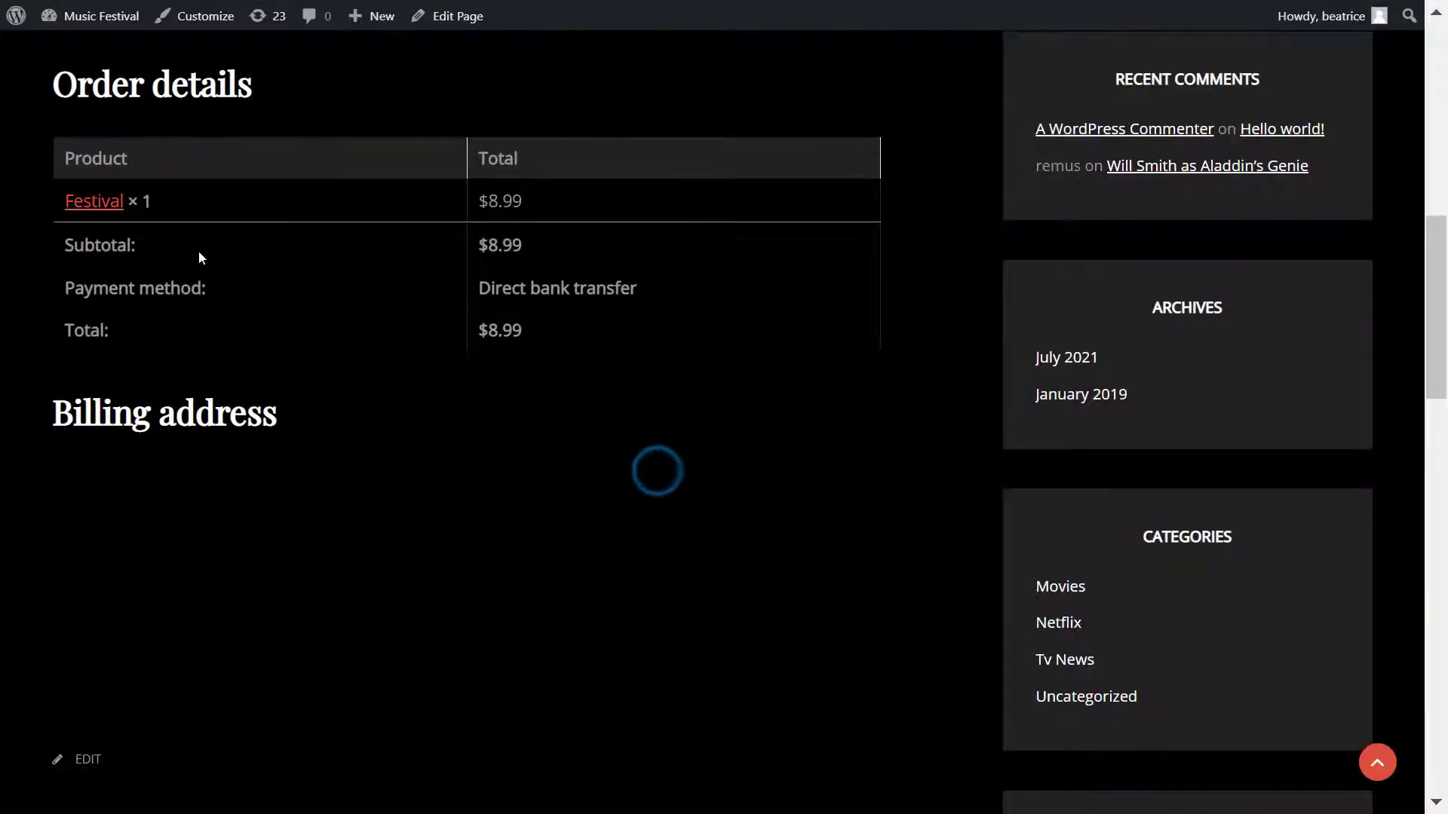
left_click(111, 205)
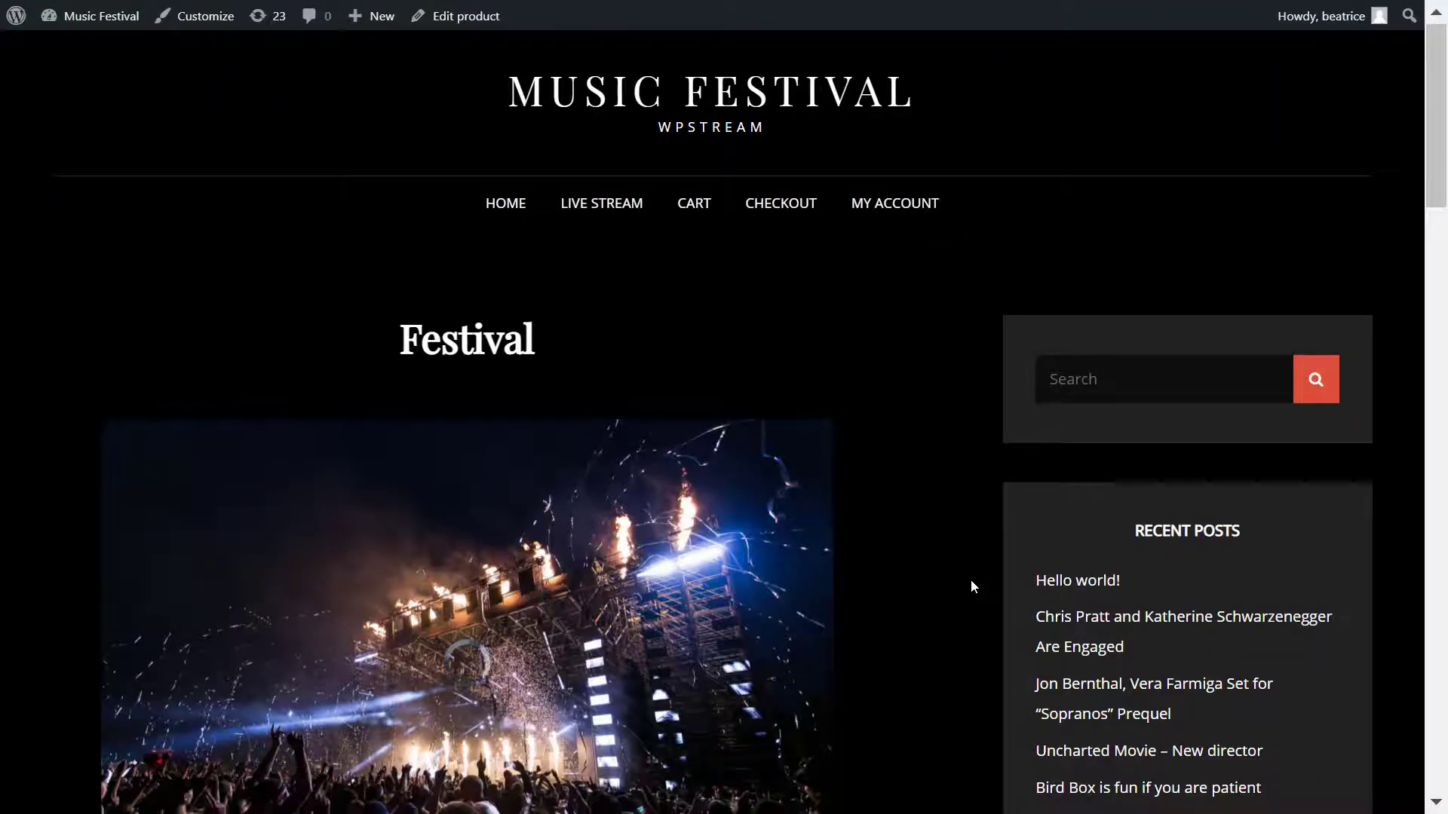
- Watch the live Festival player, then go to the site's Live Stream page
scroll(970, 579, "down", 3)
scroll(968, 587, "up", 2)
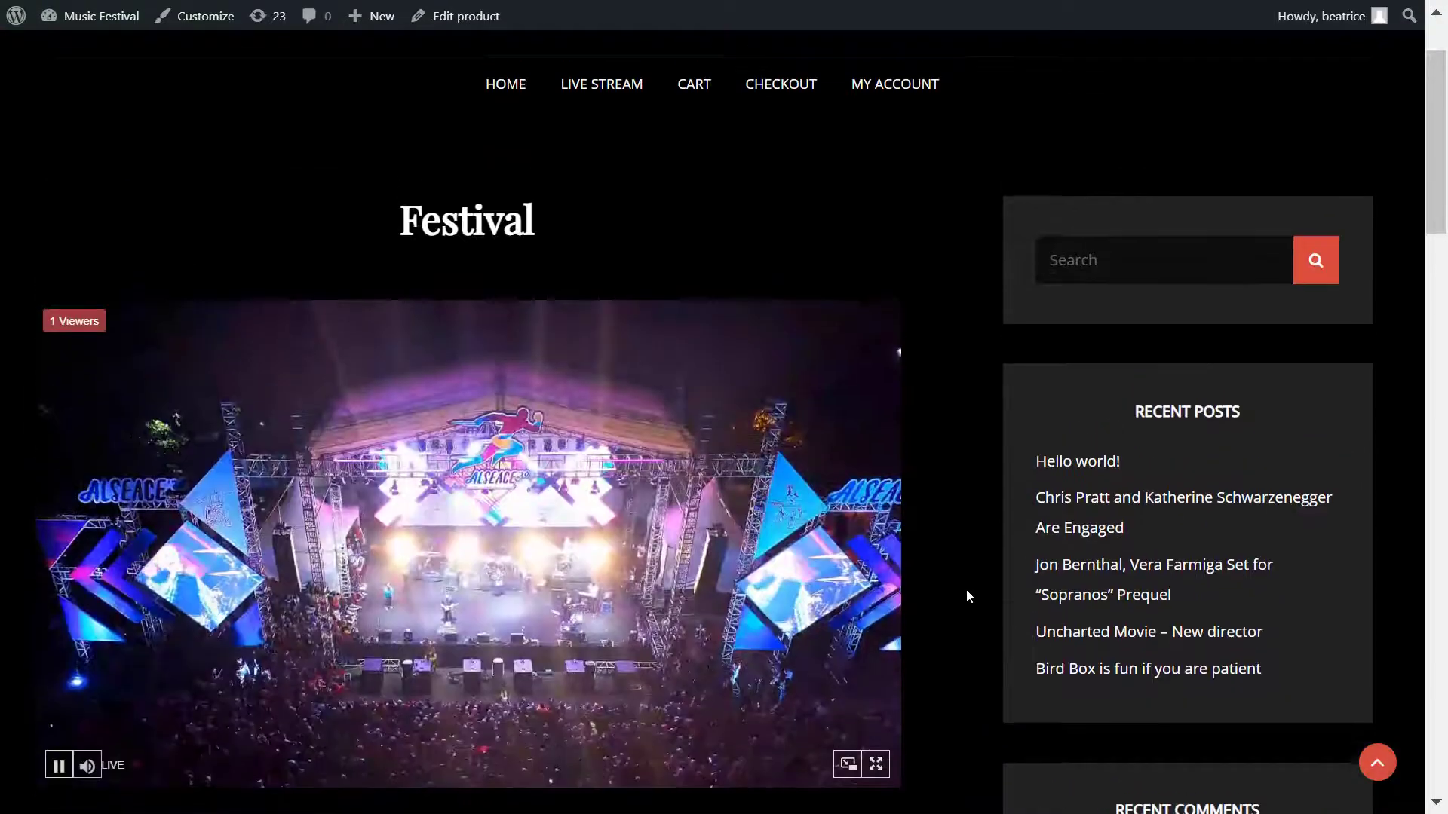
scroll(966, 590, "down", 2)
scroll(966, 590, "up", 2)
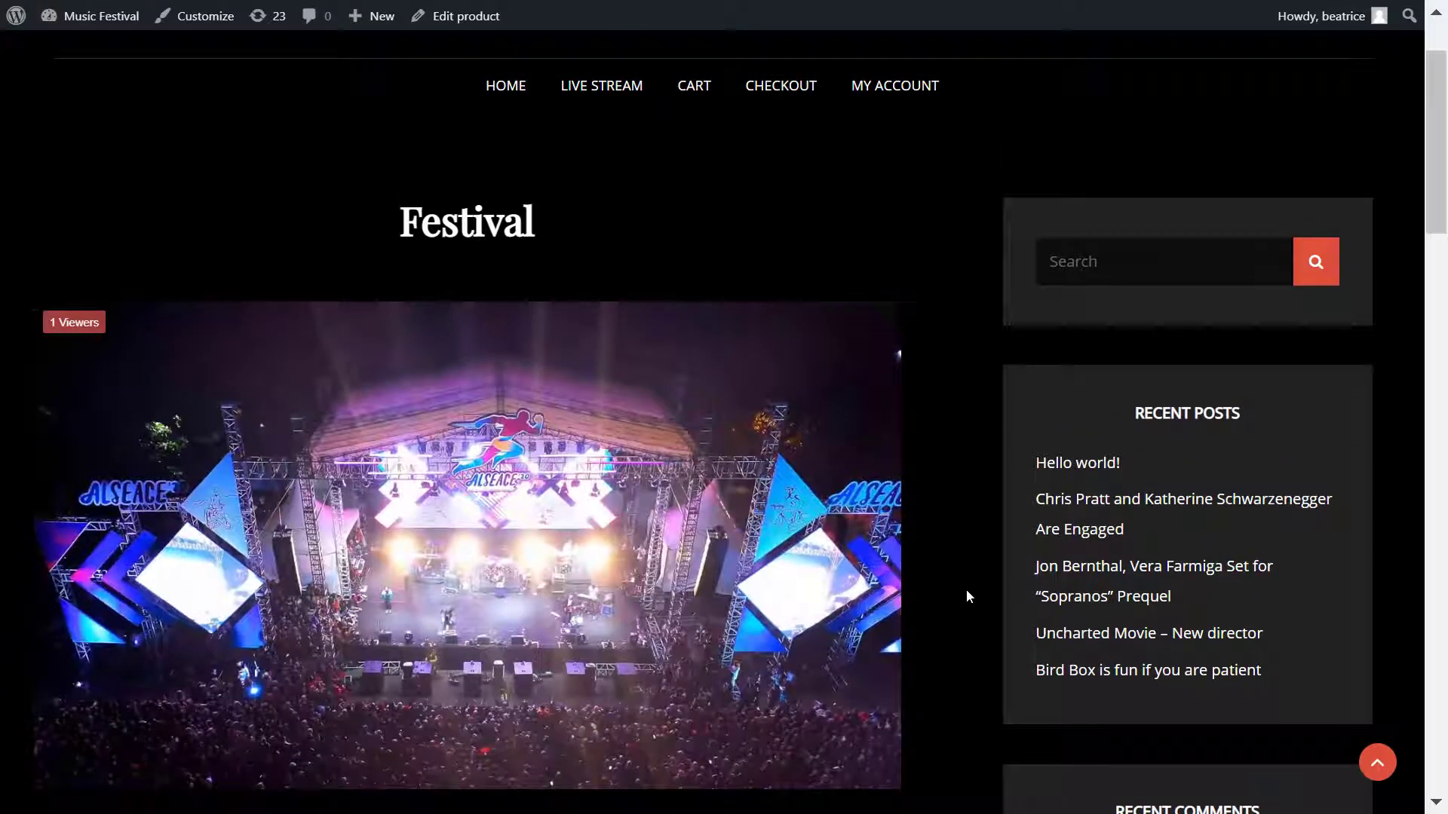
mouse_move(653, 533)
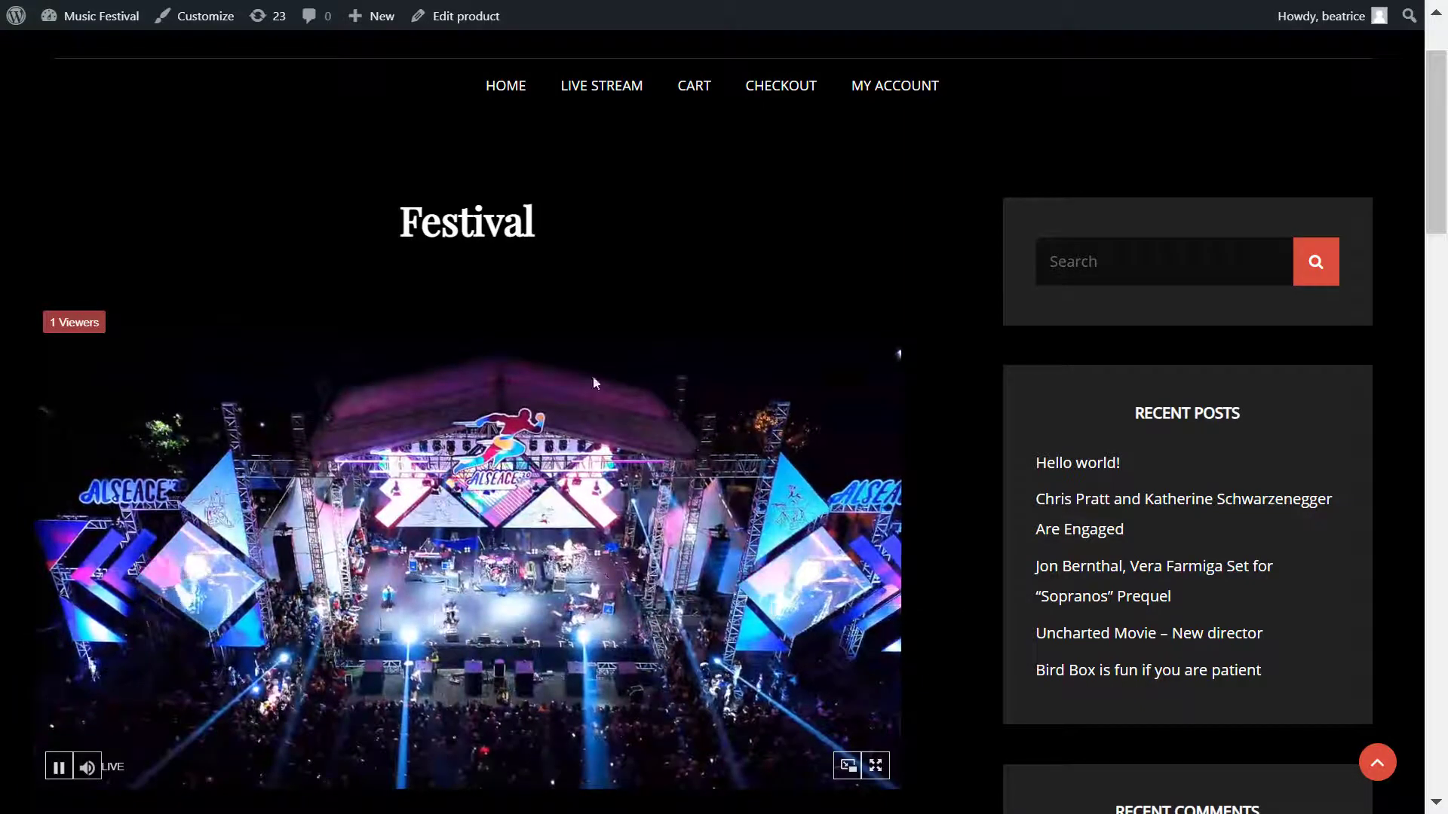
left_click(594, 89)
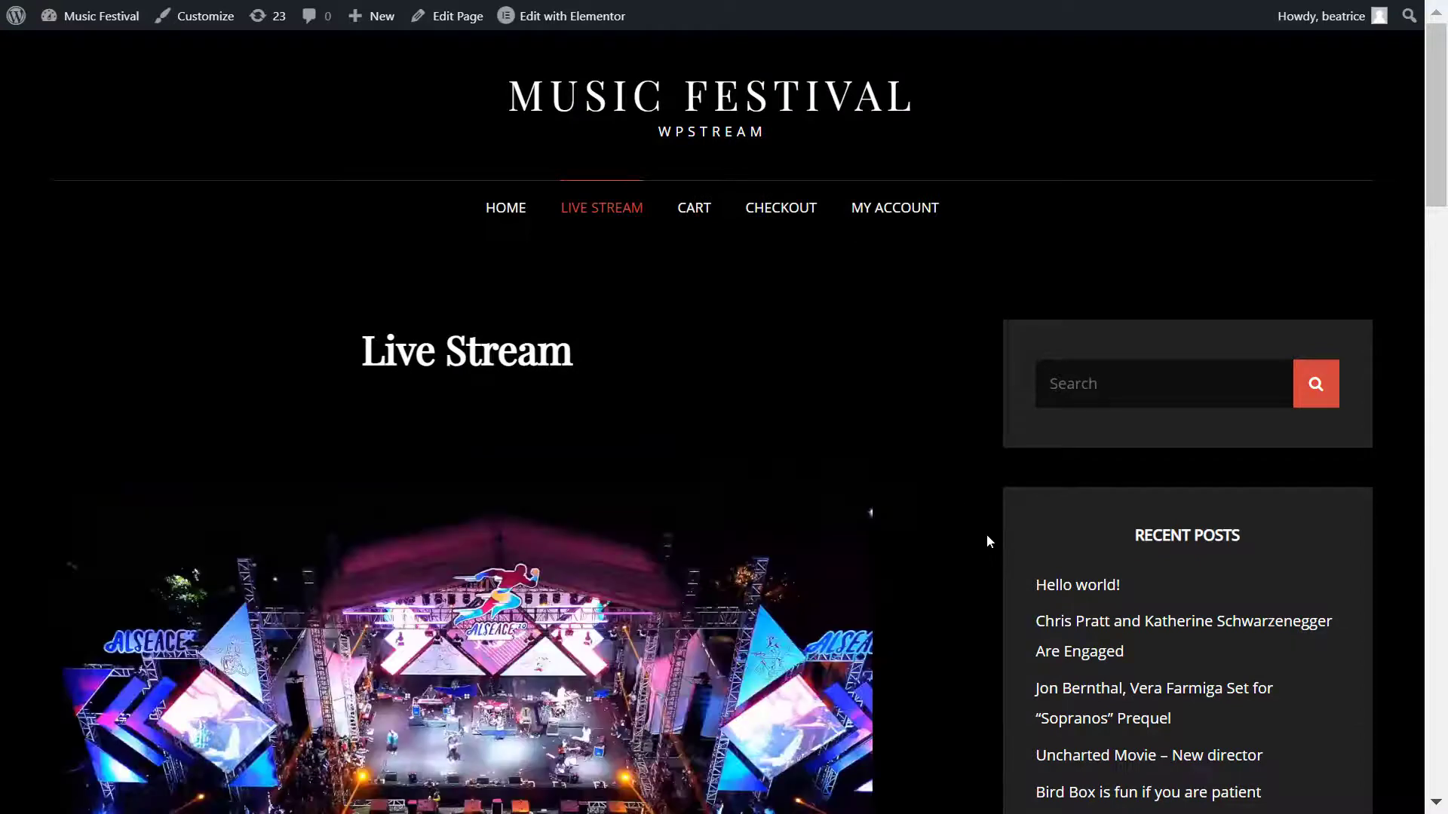
scroll(985, 549, "down", 2)
scroll(985, 549, "down", 2)
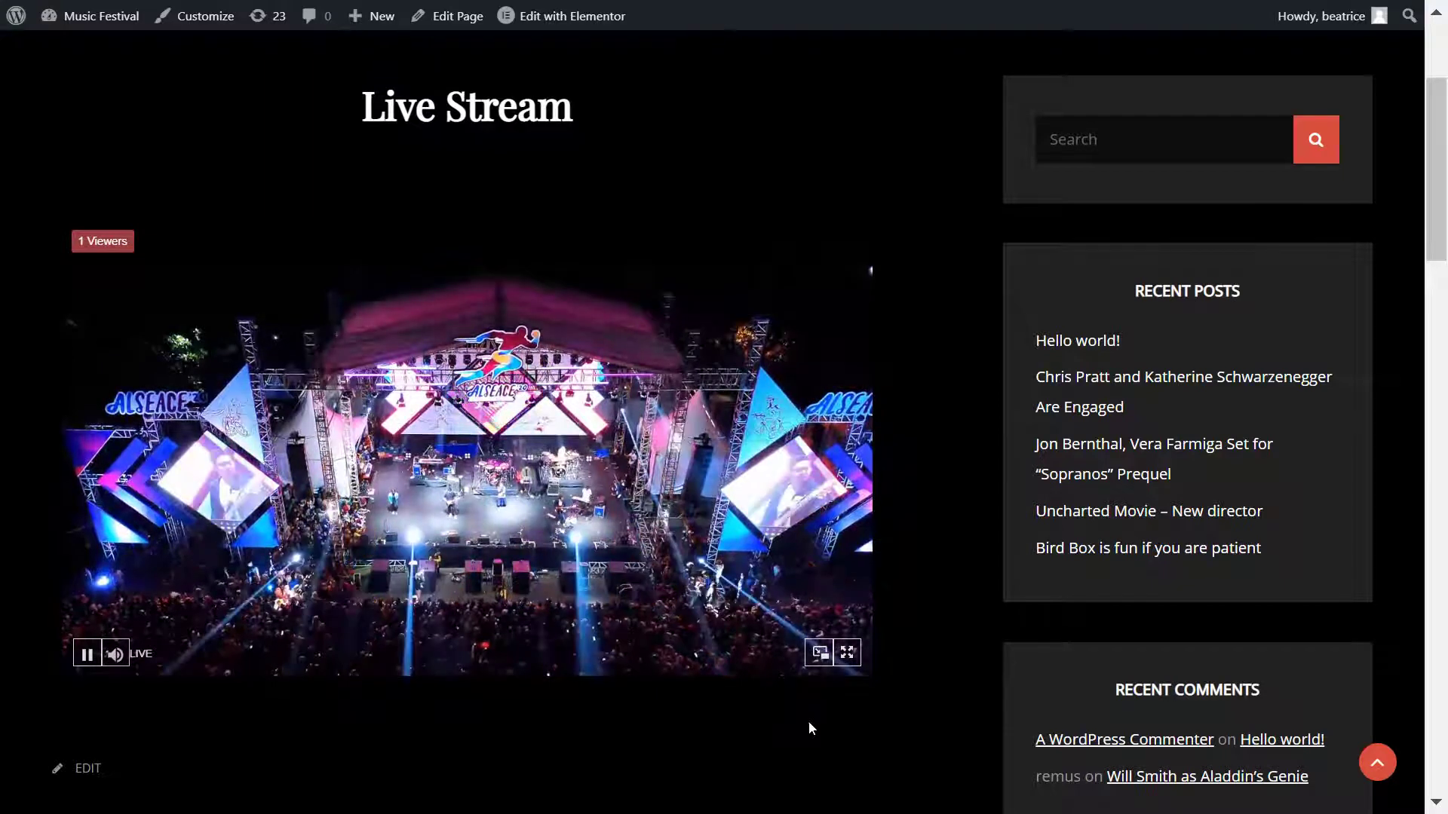
left_click(847, 651)
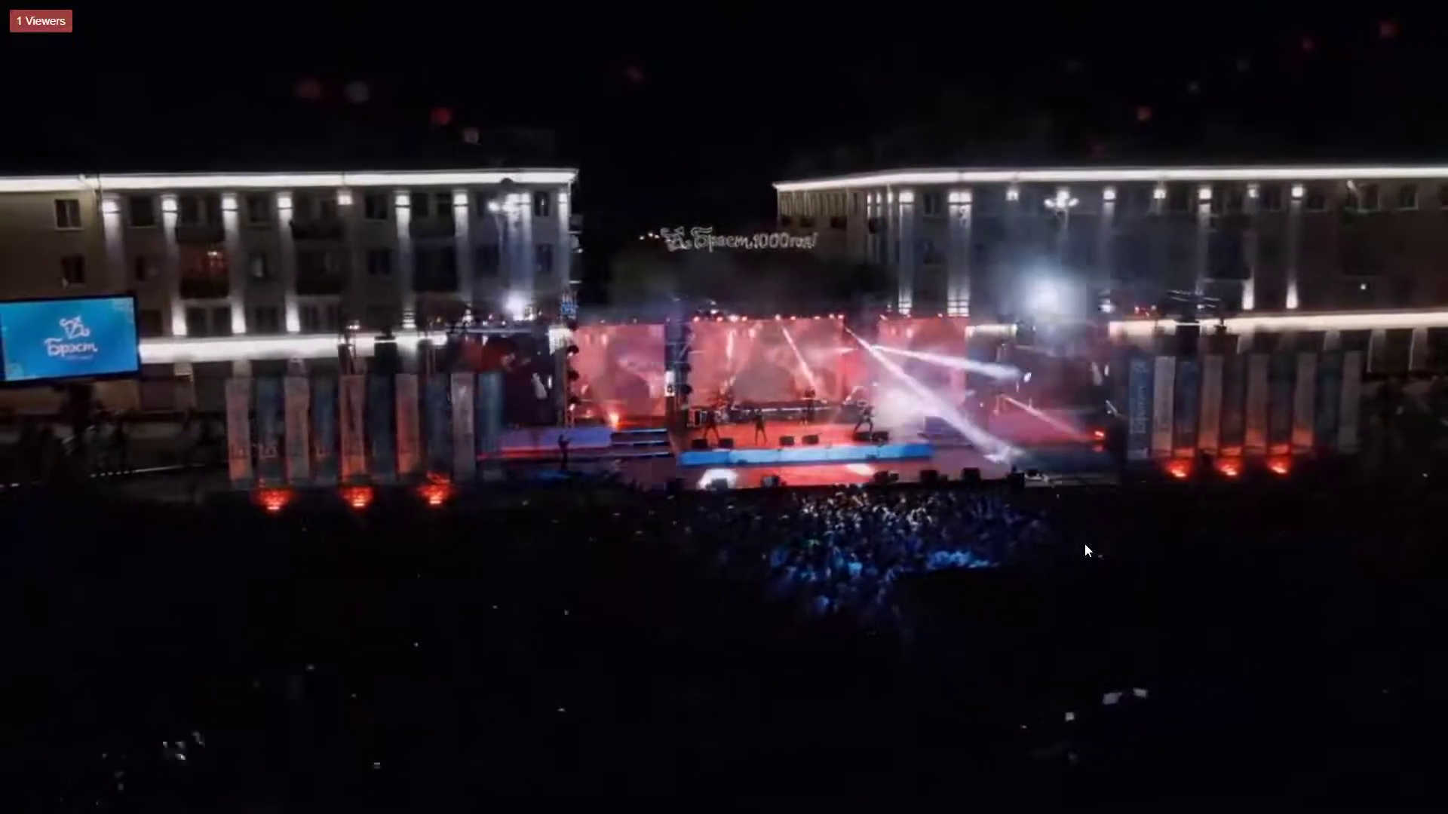
mouse_move(981, 626)
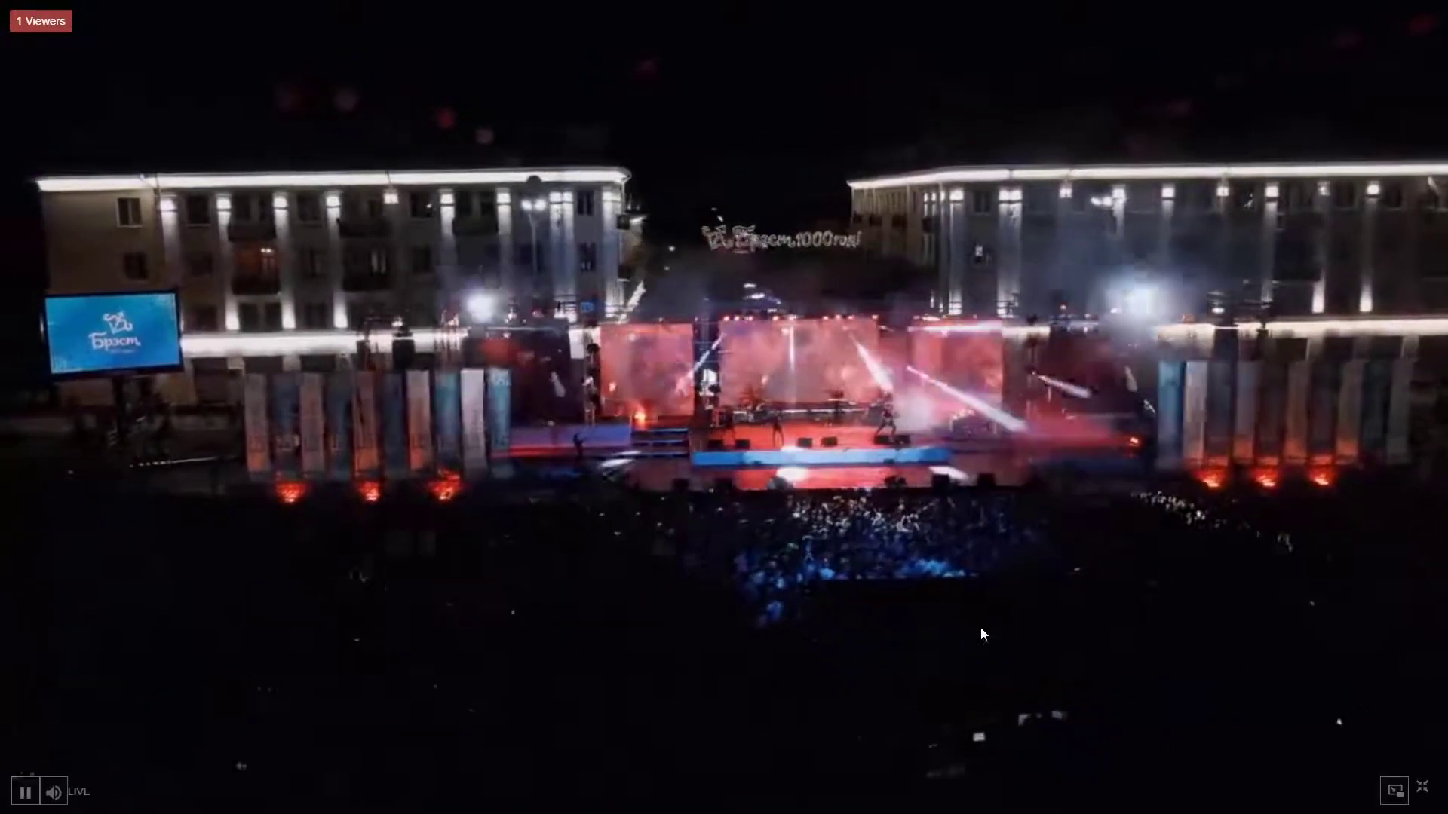
left_click(1396, 802)
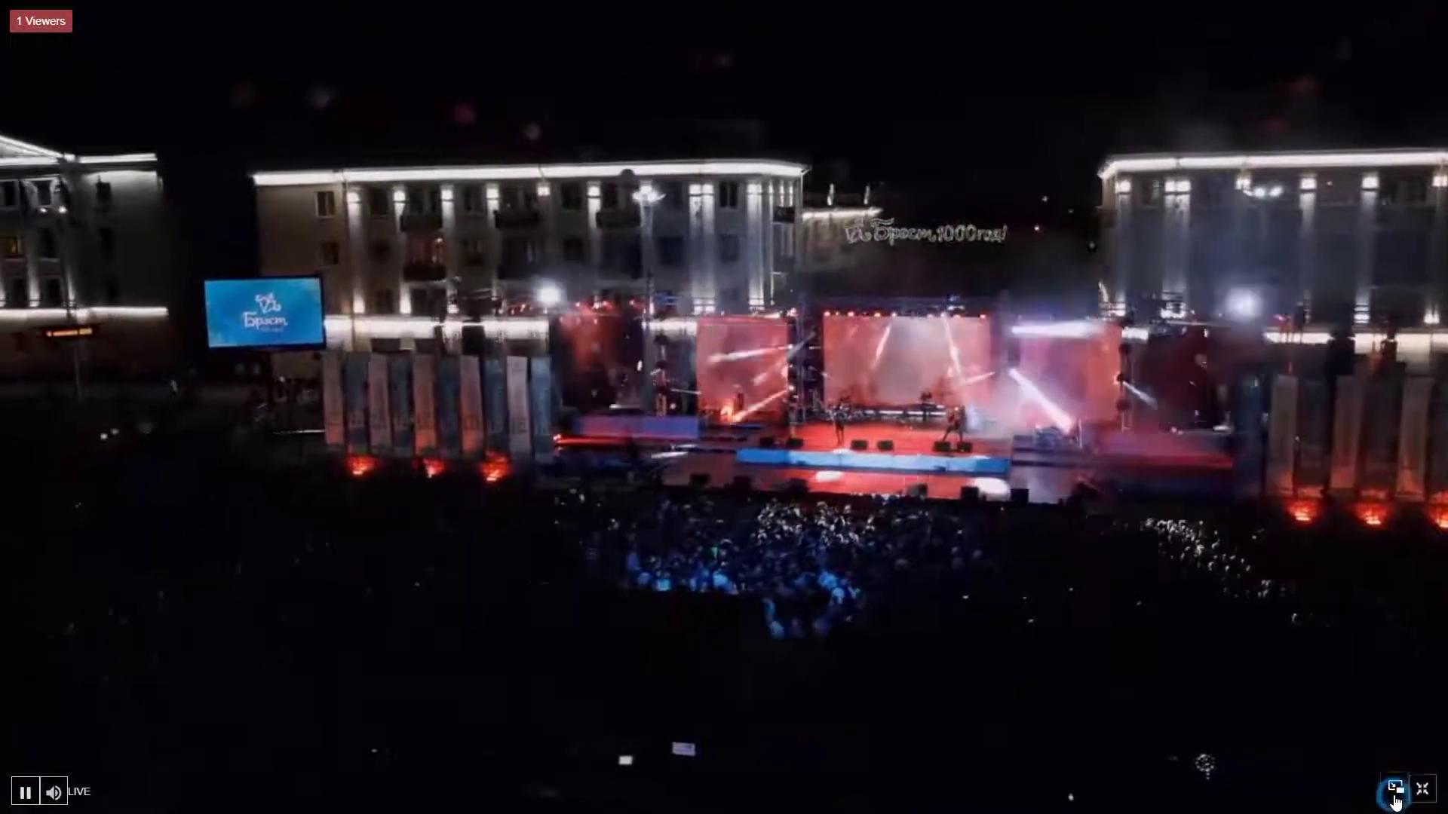
mouse_move(1257, 444)
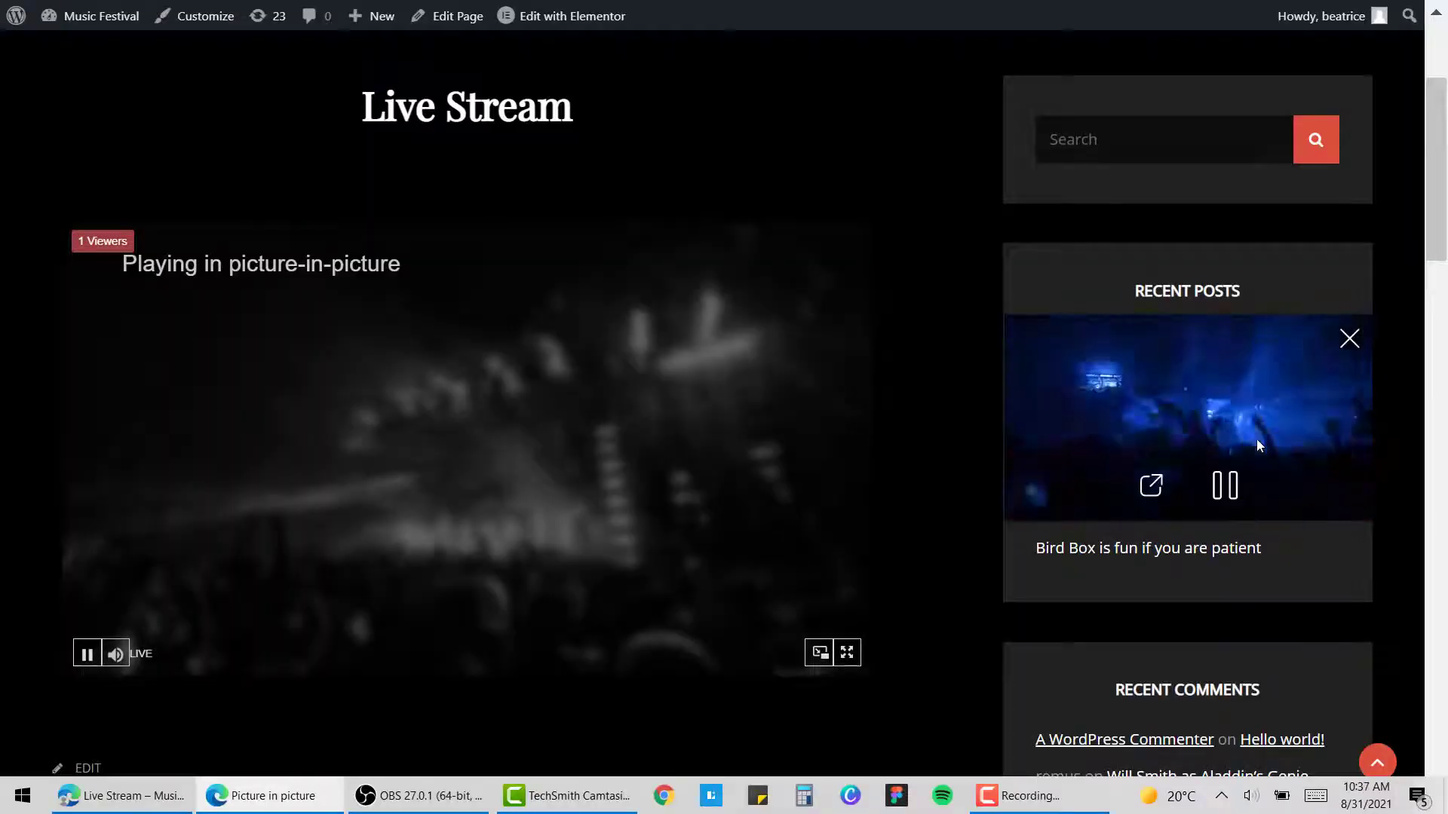
left_click(482, 22)
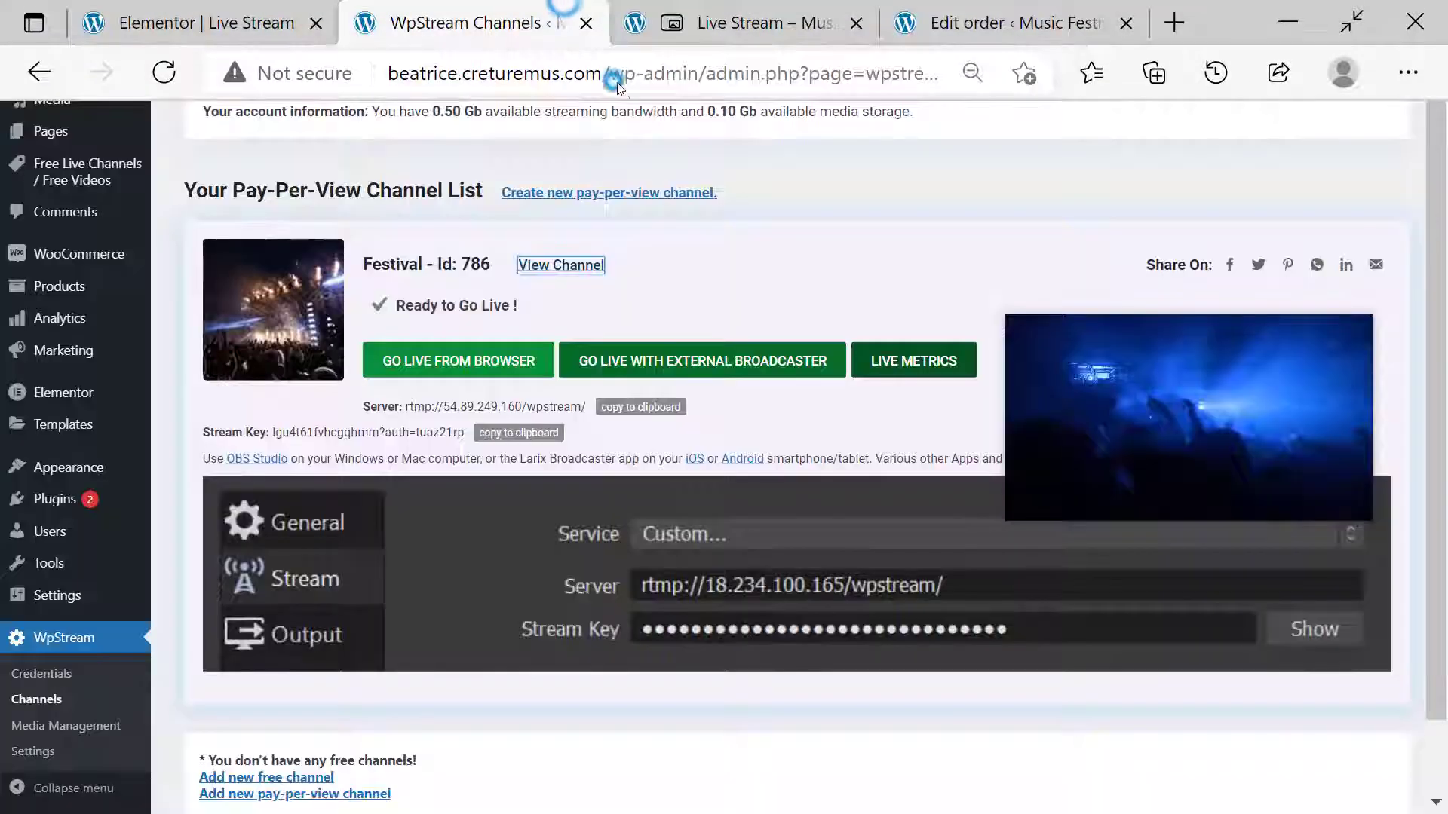
left_click(617, 87)
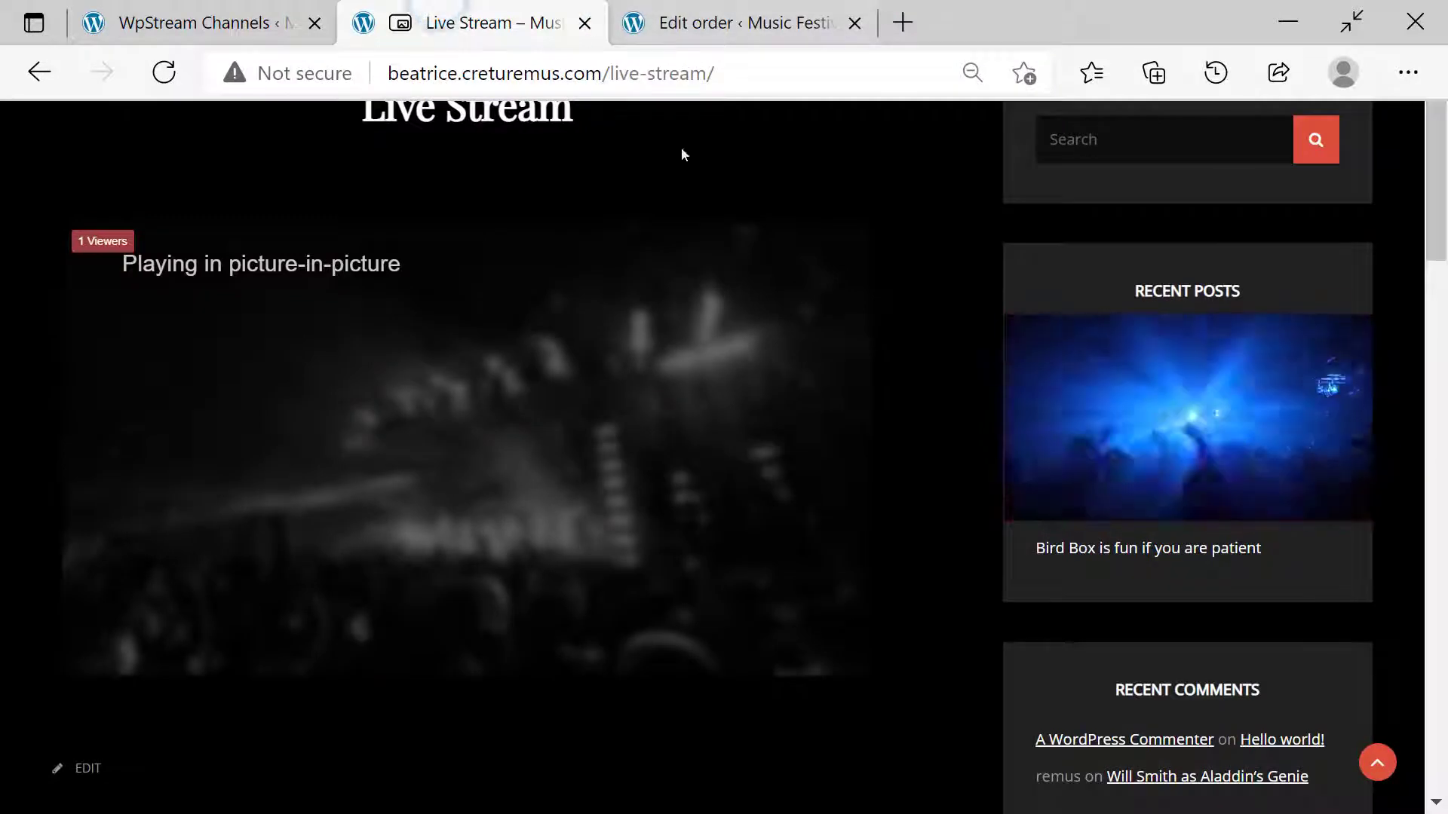
left_click(1147, 485)
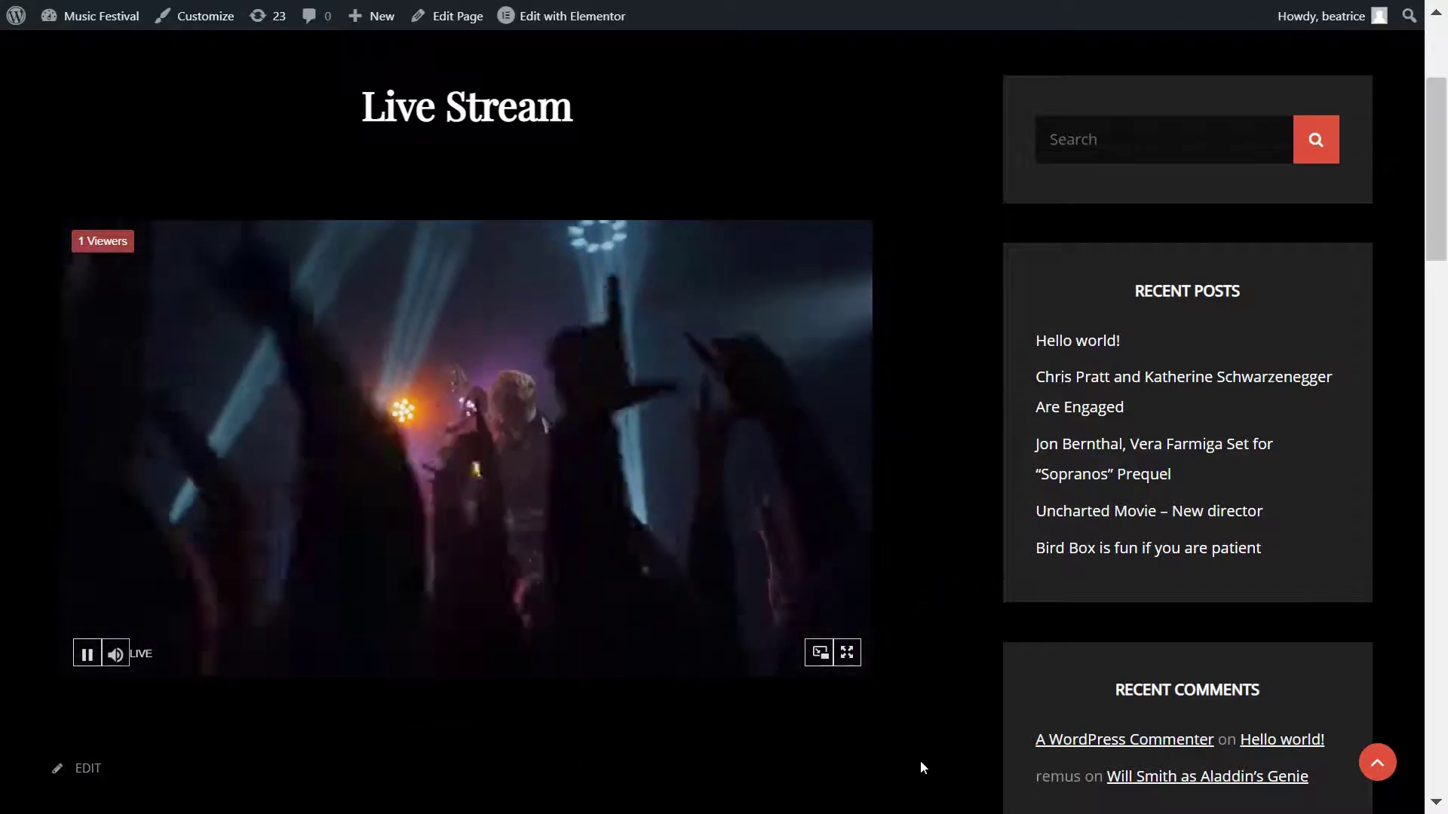
scroll(920, 763, "up", 2)
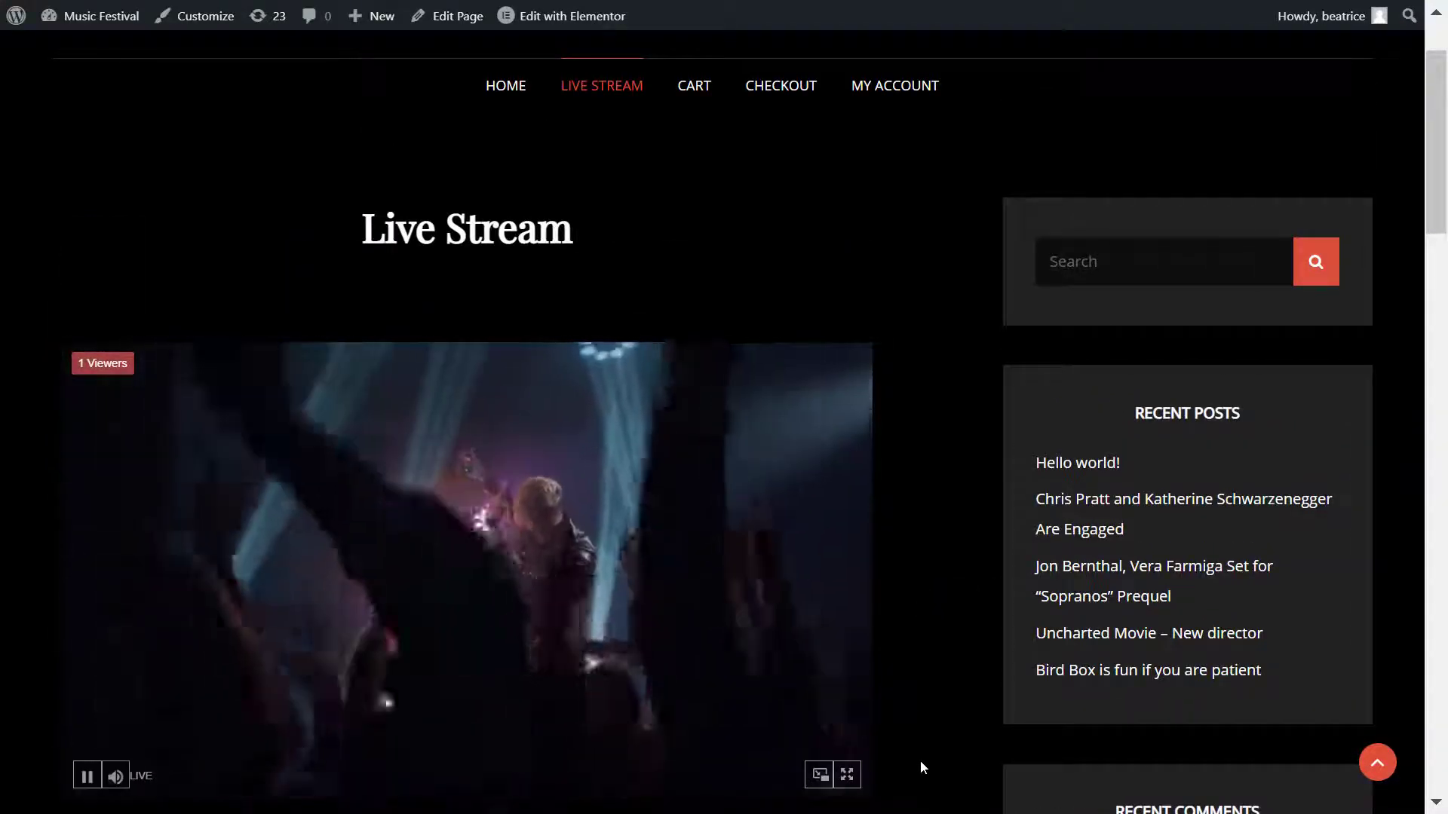
scroll(920, 760, "up", 2)
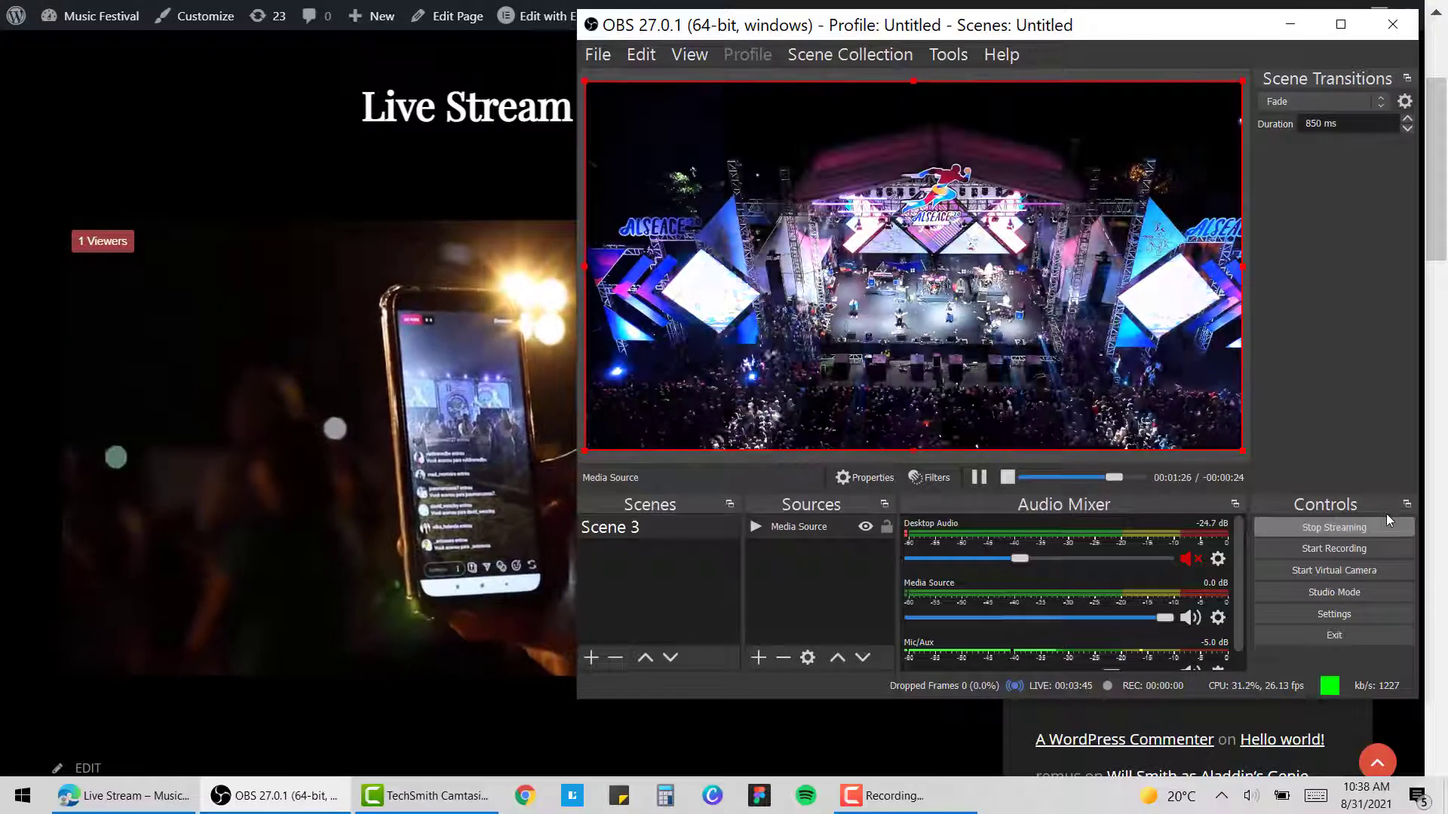
- Stop streaming in OBS and confirm the Live Stream page reports the stream paused
left_click(1395, 528)
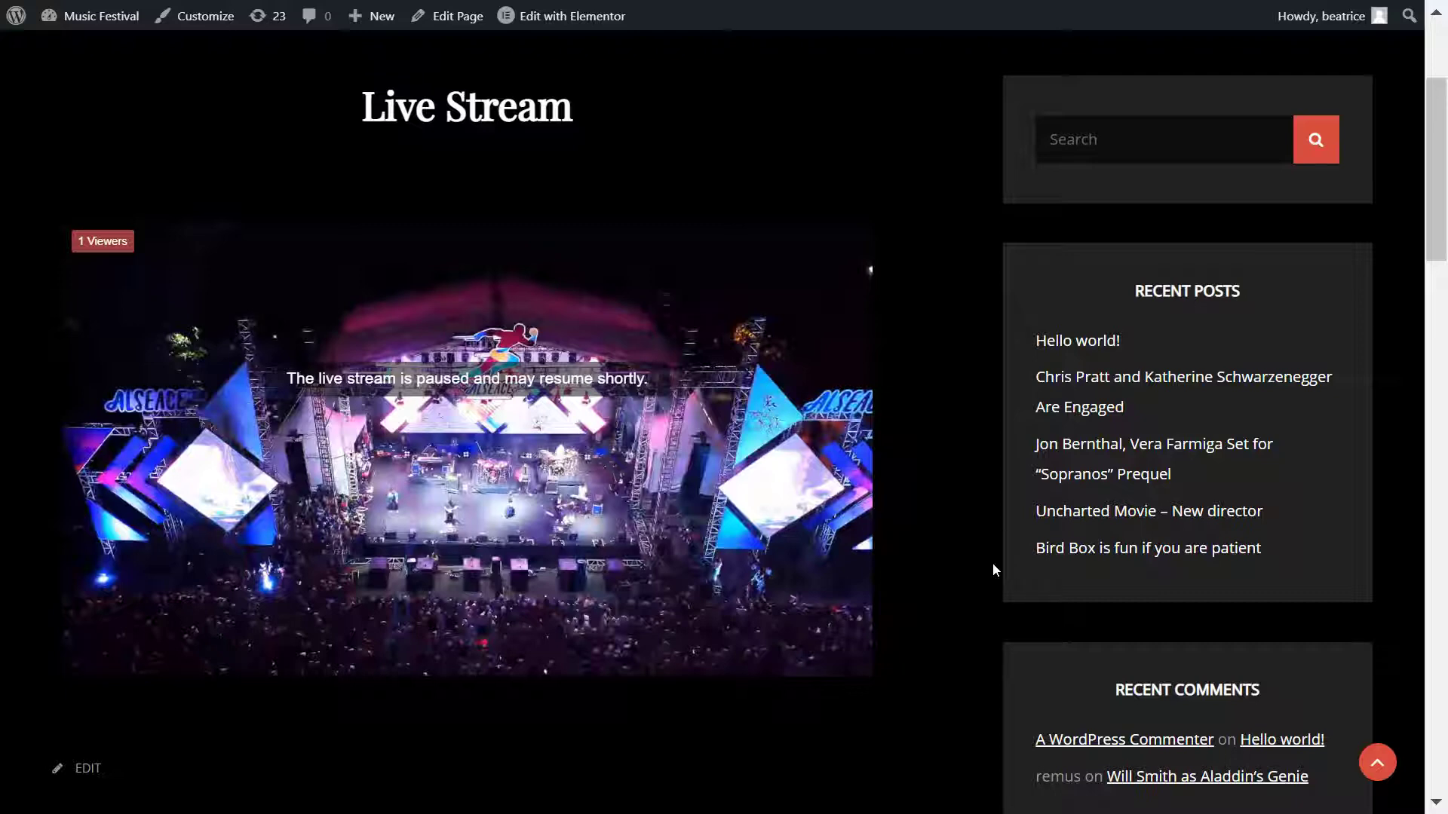
scroll(993, 562, "up", 3)
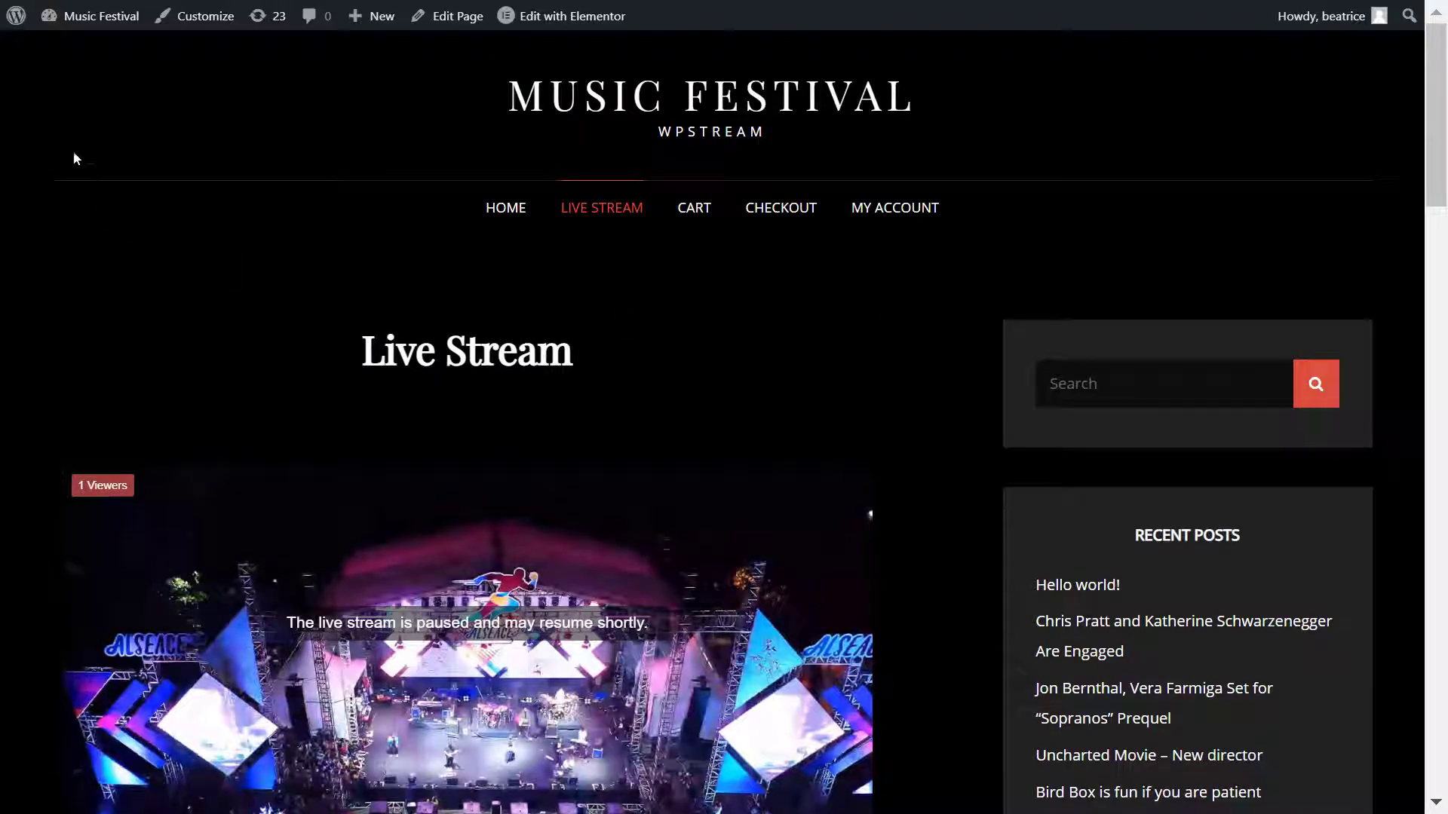
- Open WpStream Media Management and start a pay-per-view VOD from the 31 MB festival recording
left_click(17, 28)
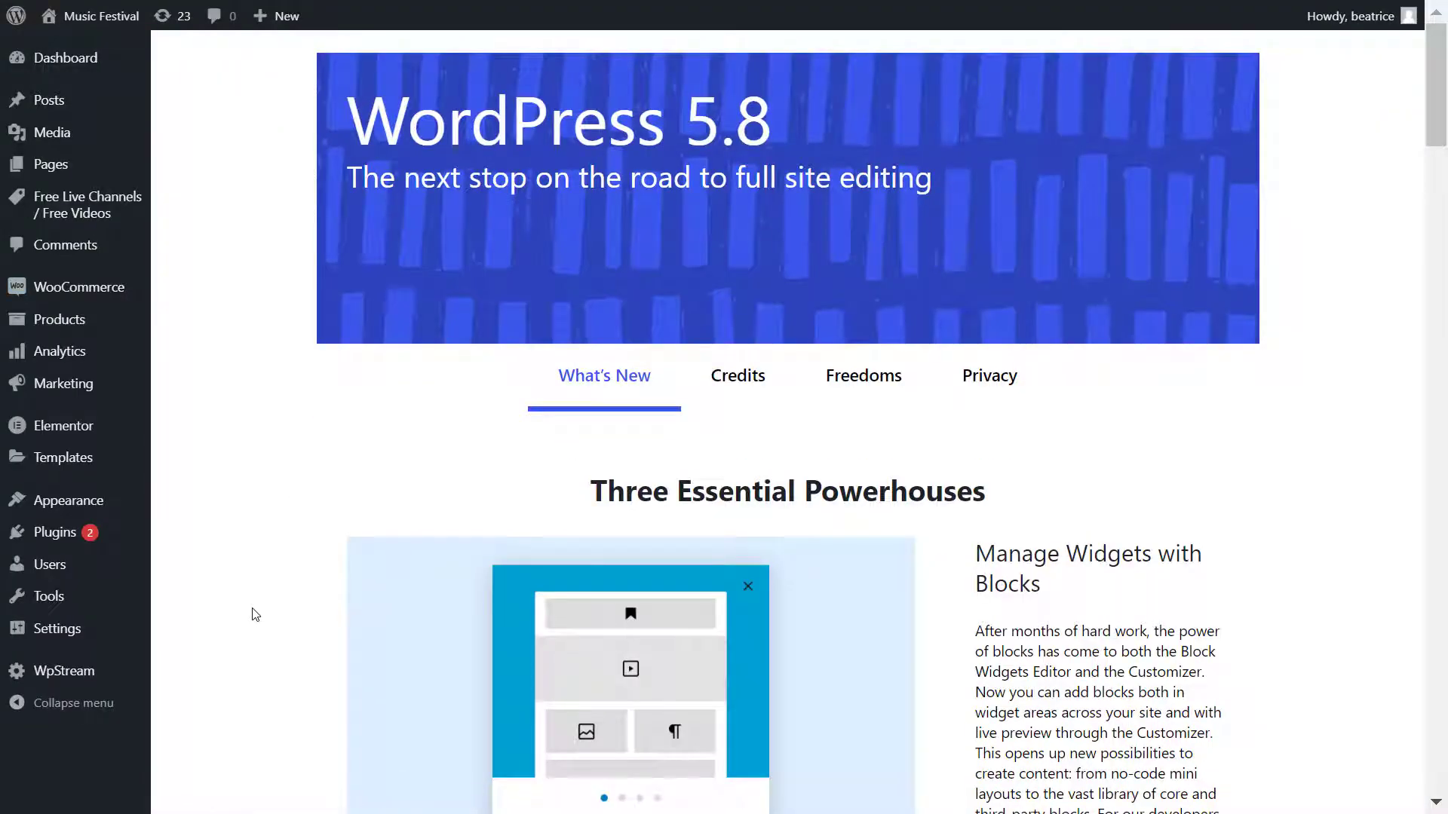
mouse_move(101, 674)
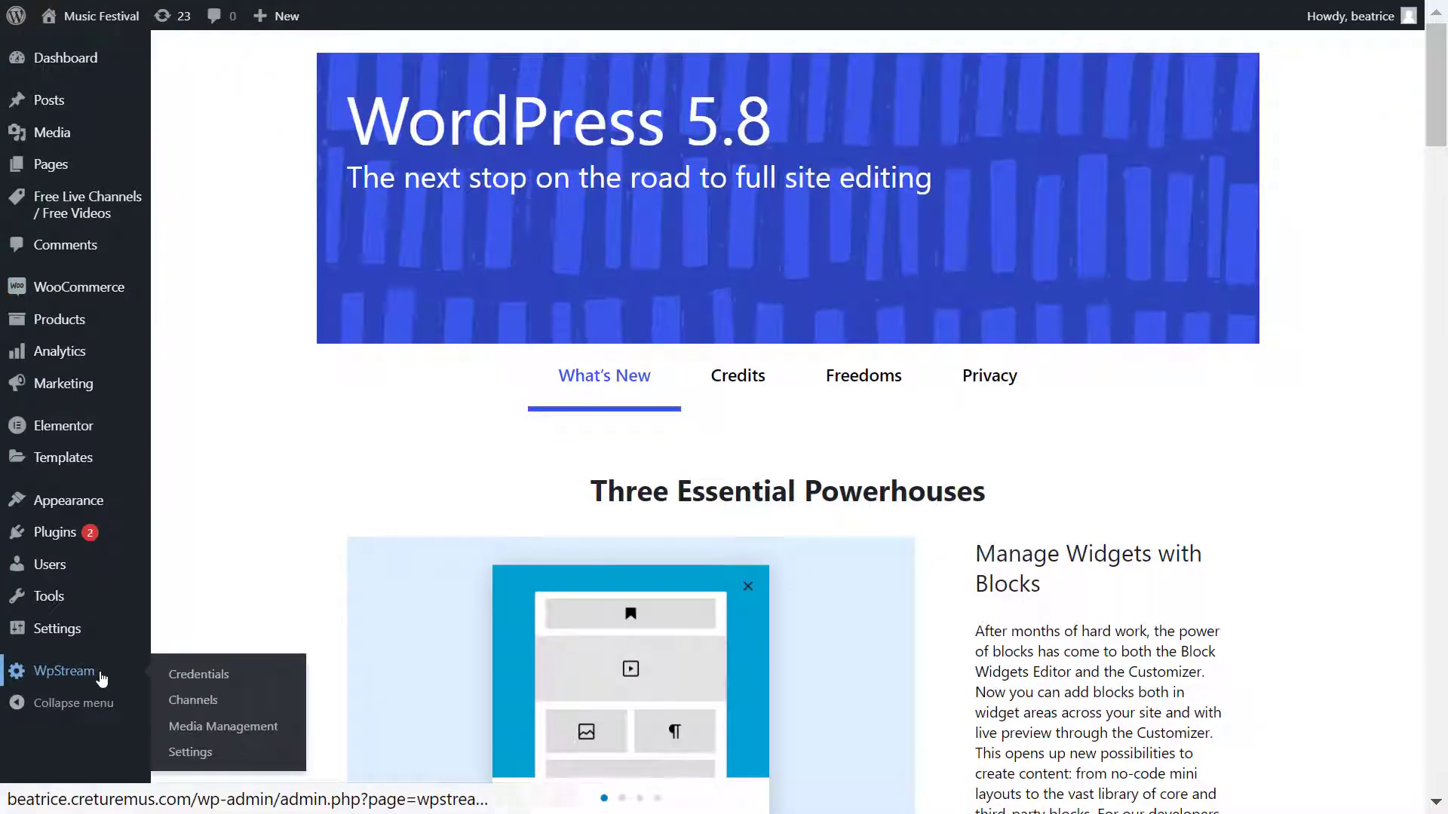
left_click(233, 743)
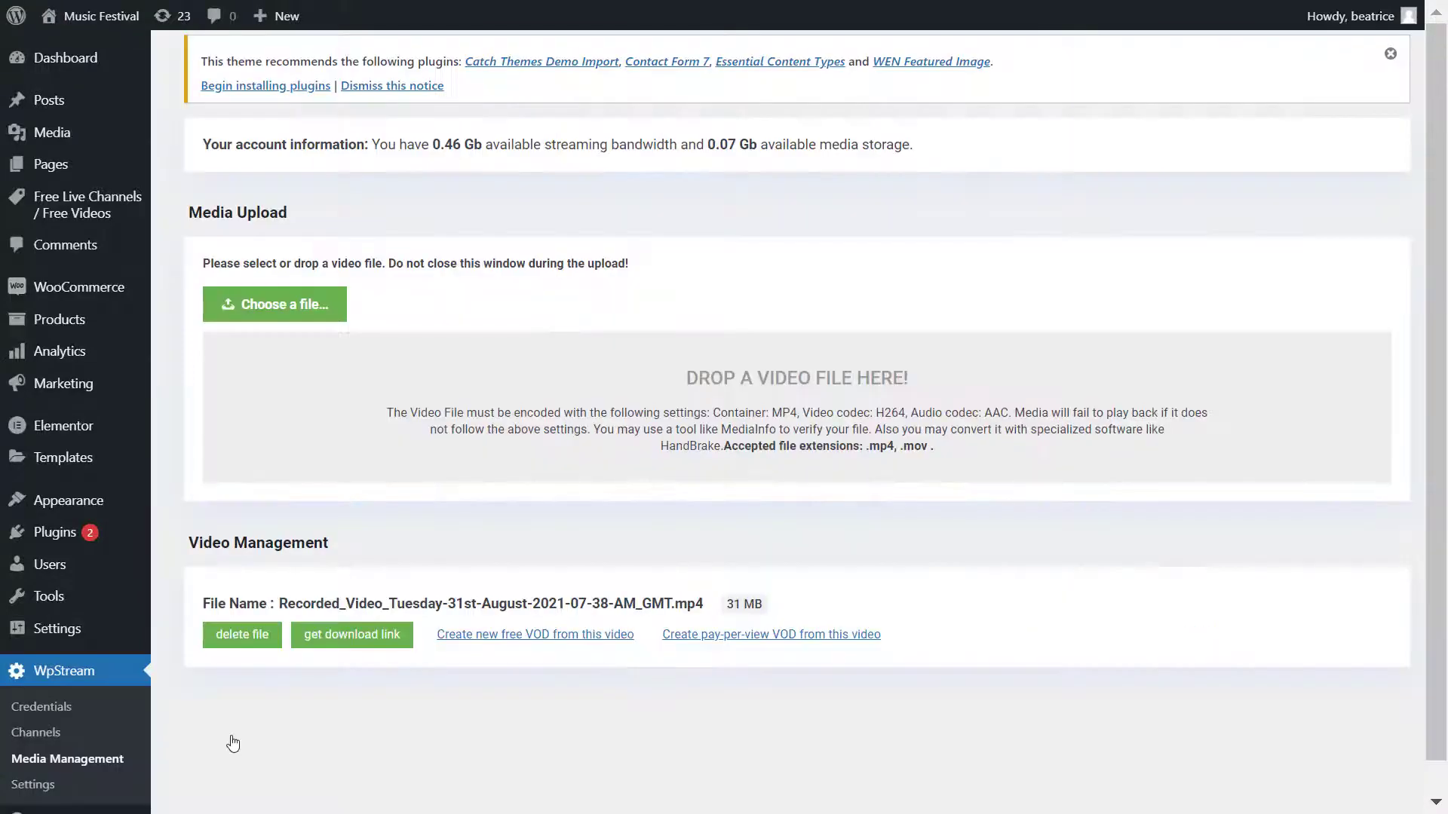
scroll(444, 659, "down", 1)
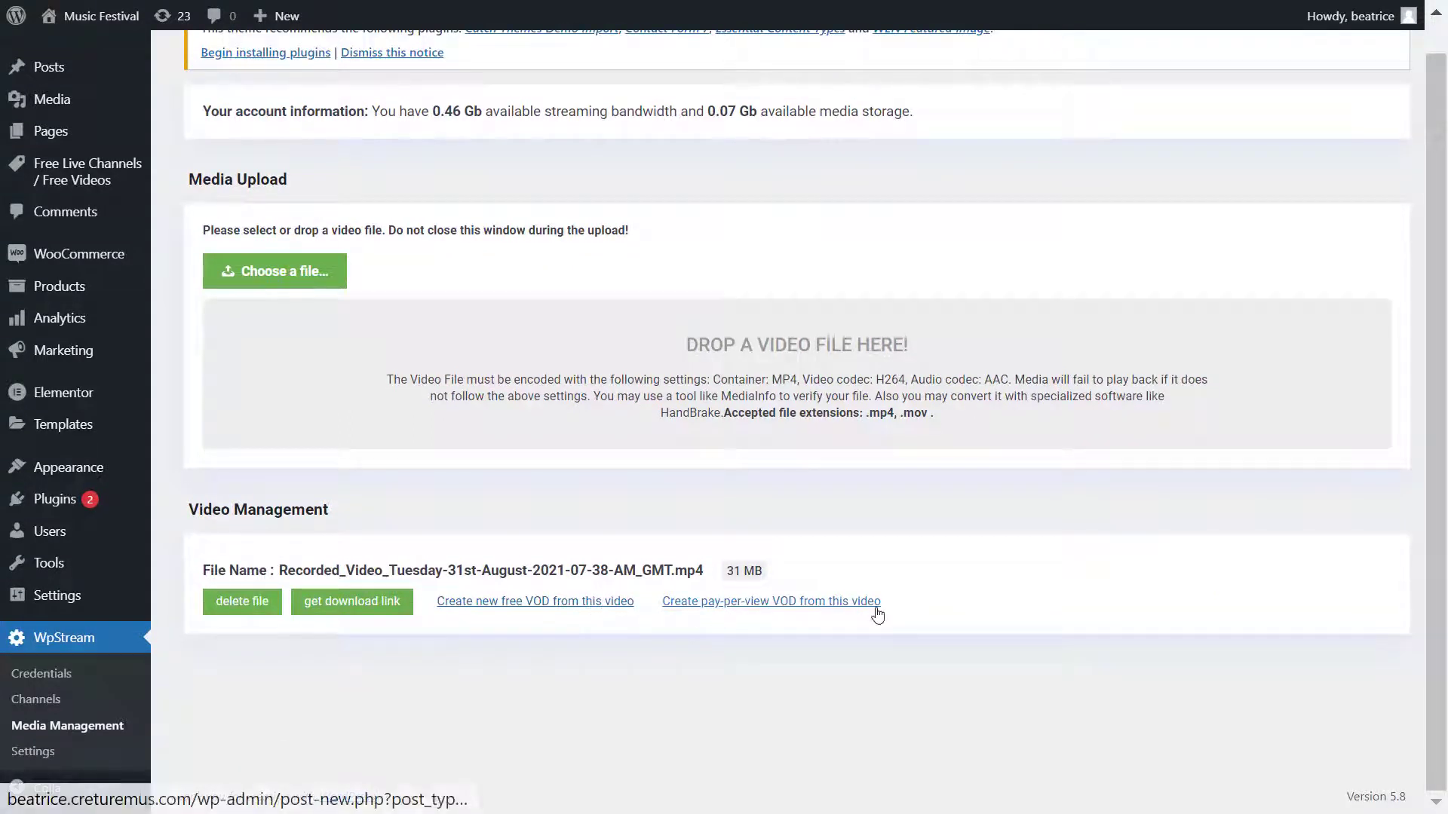
left_click(791, 608)
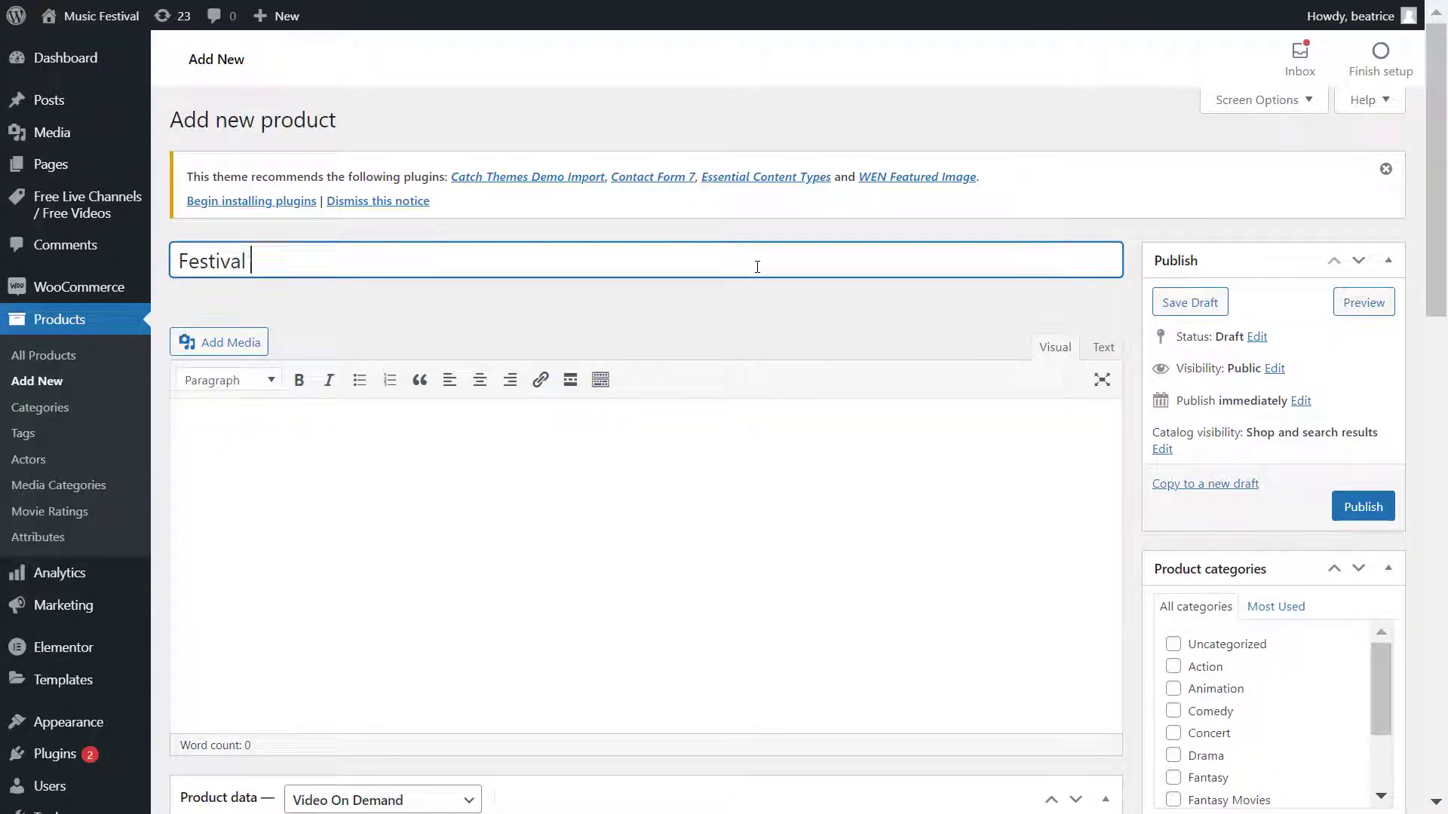
- Make the product a Video On Demand with a 5.99 regular price
scroll(889, 658, "down", 5)
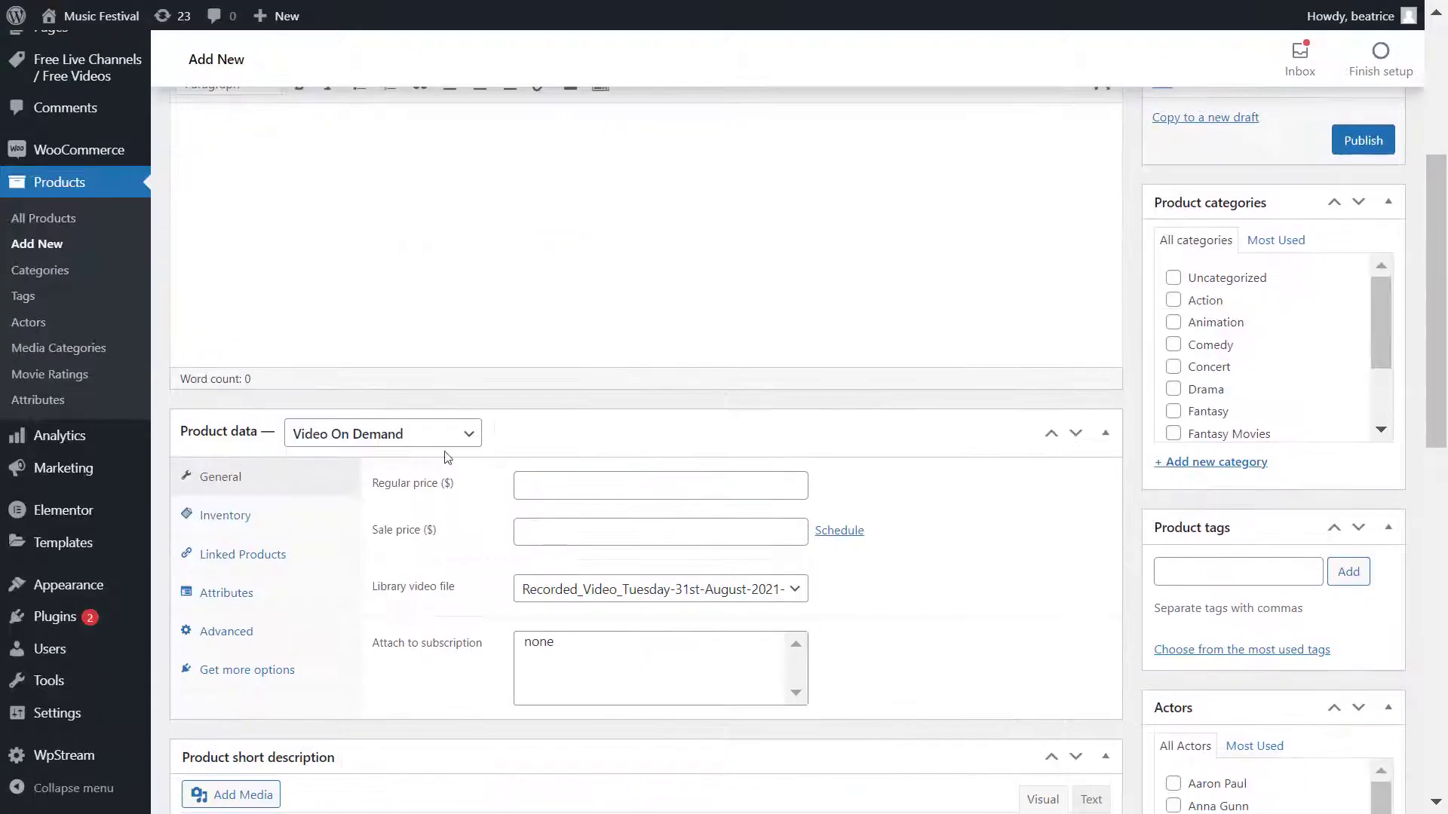
left_click(405, 445)
left_click(374, 388)
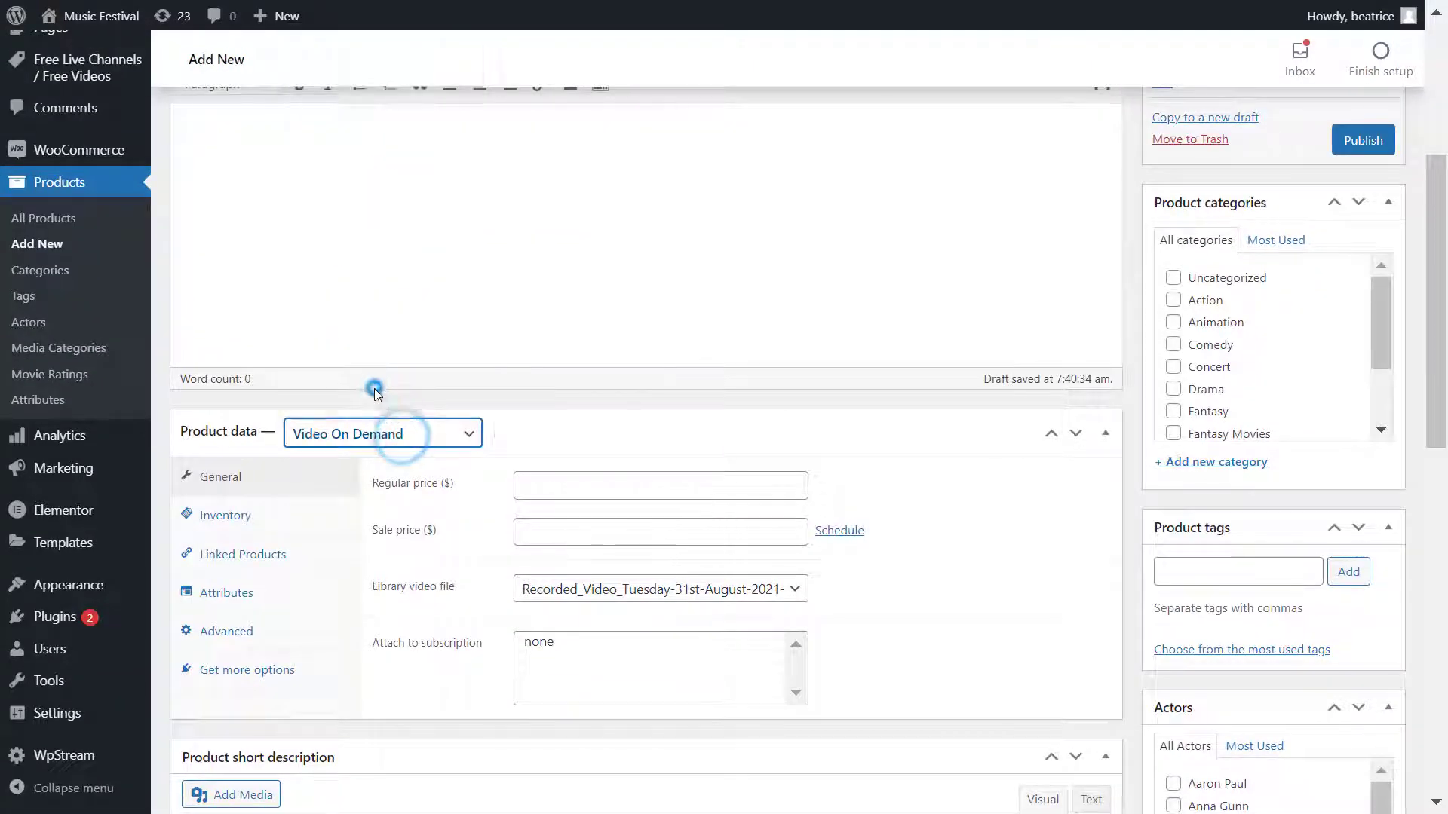
left_click(582, 480)
type("5.99")
scroll(981, 626, "up", 2)
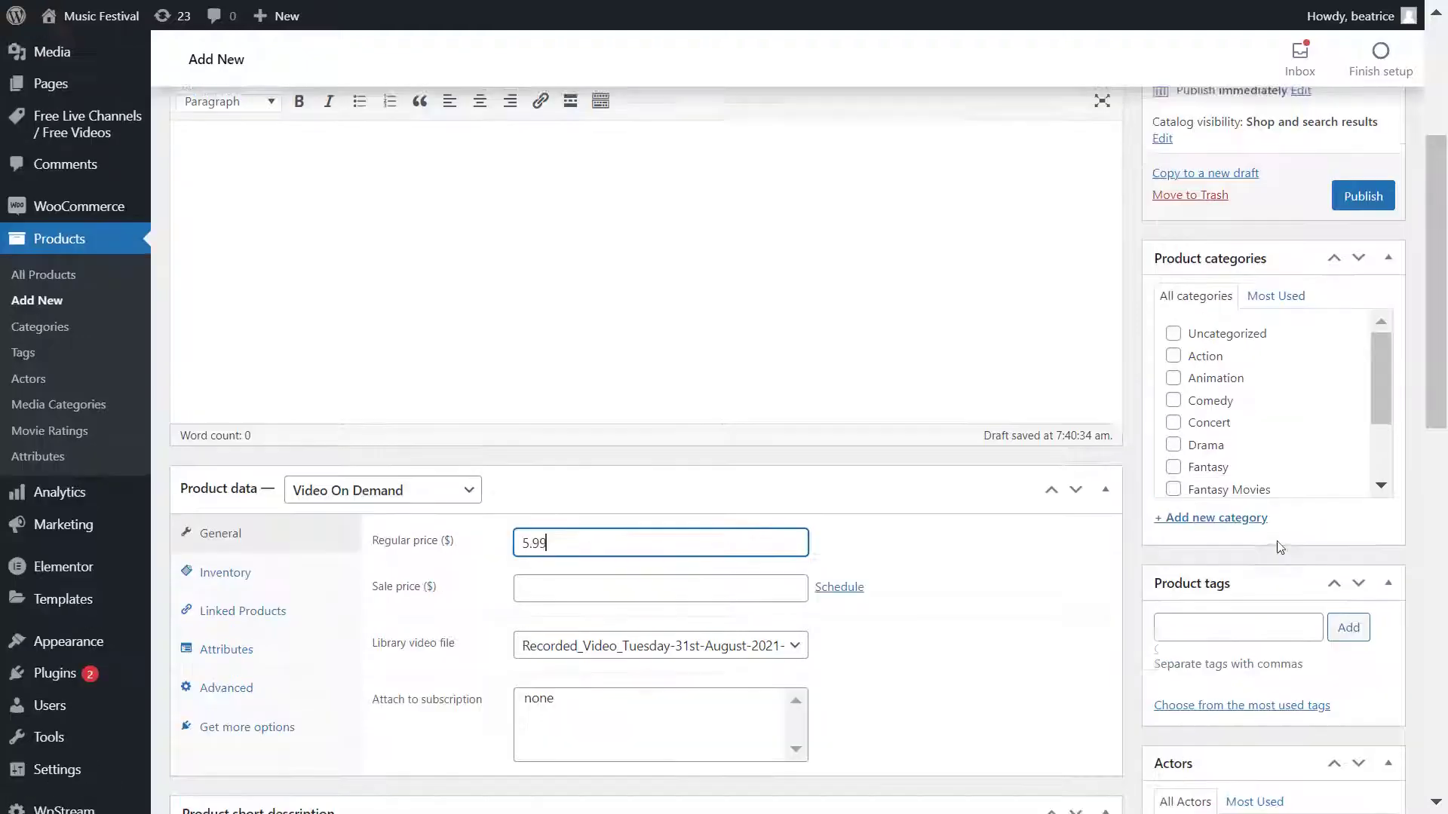
scroll(993, 605, "down", 10)
scroll(1036, 649, "down", 2)
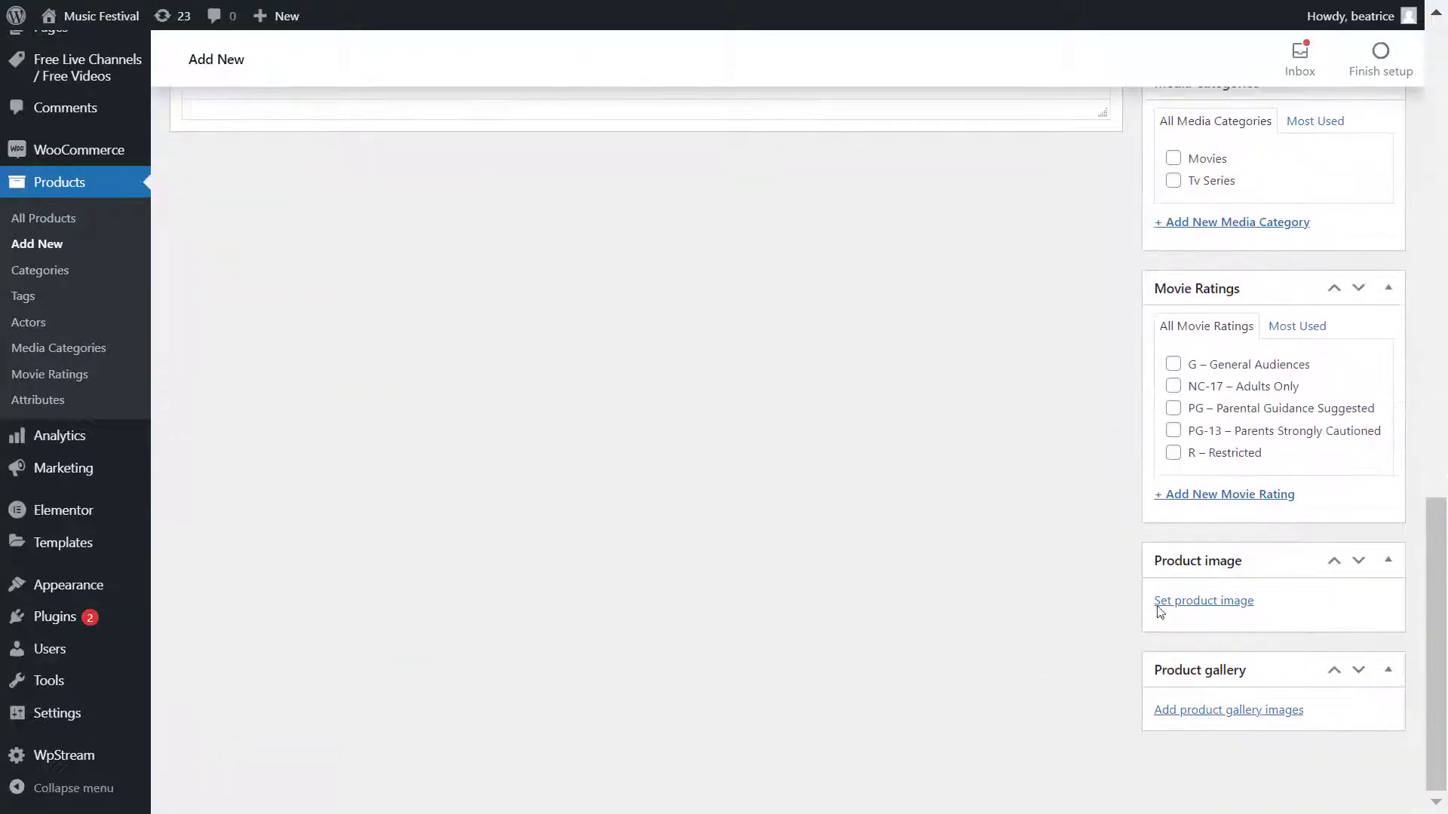
- Set the concert stage photo as the product image
left_click(1225, 601)
left_click(160, 248)
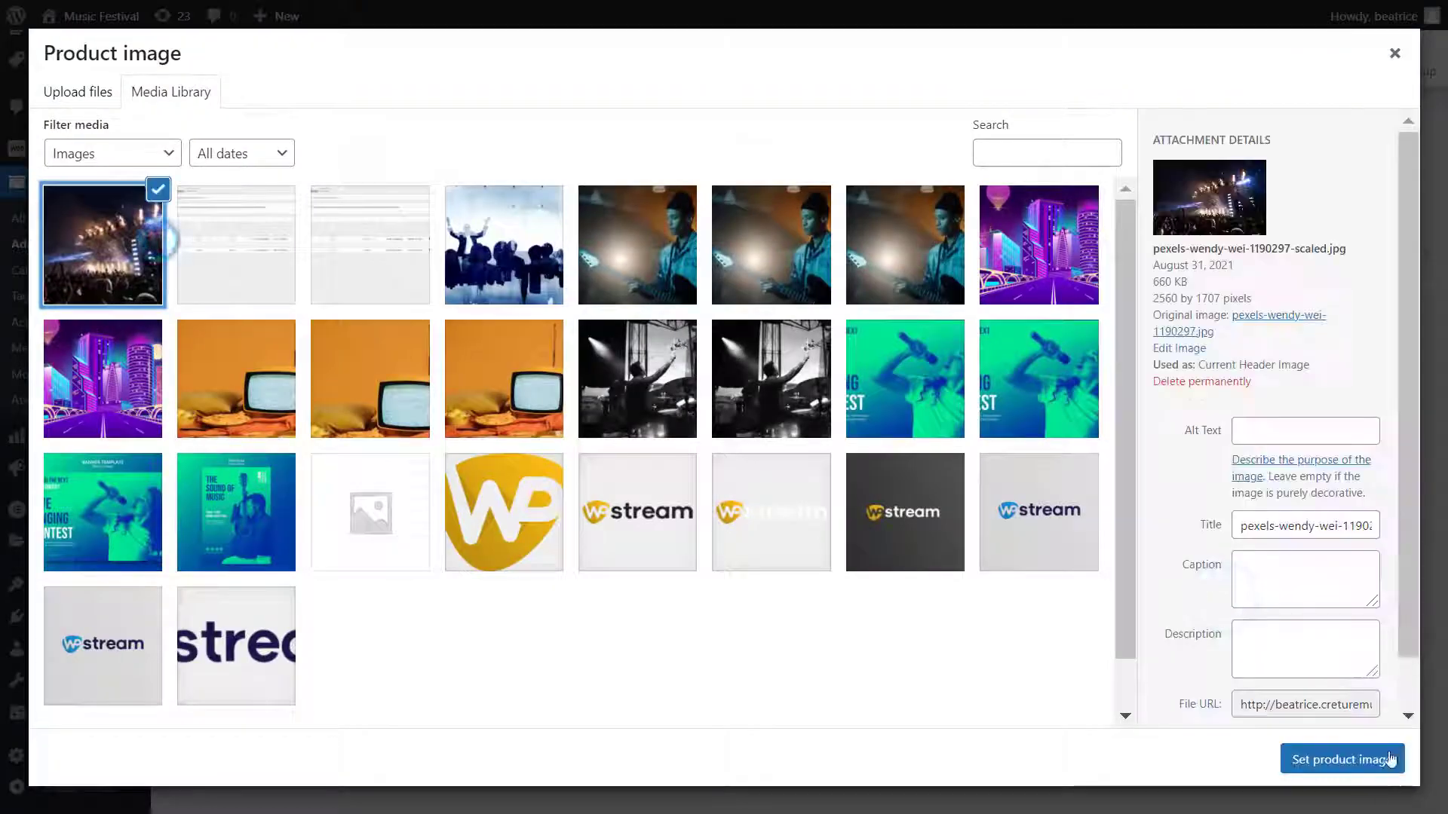
left_click(1390, 760)
scroll(1025, 604, "down", 4)
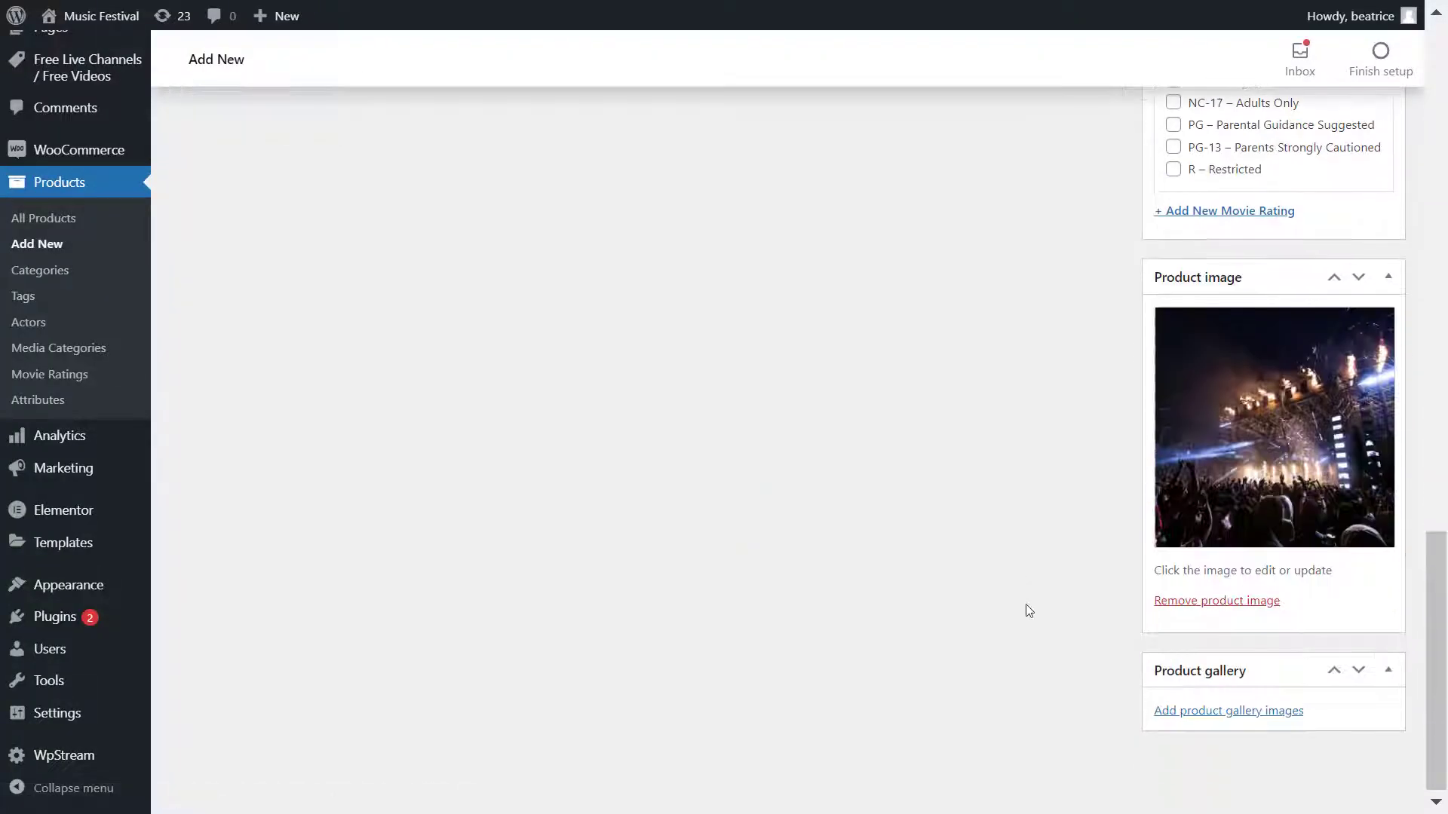
scroll(1025, 604, "up", 8)
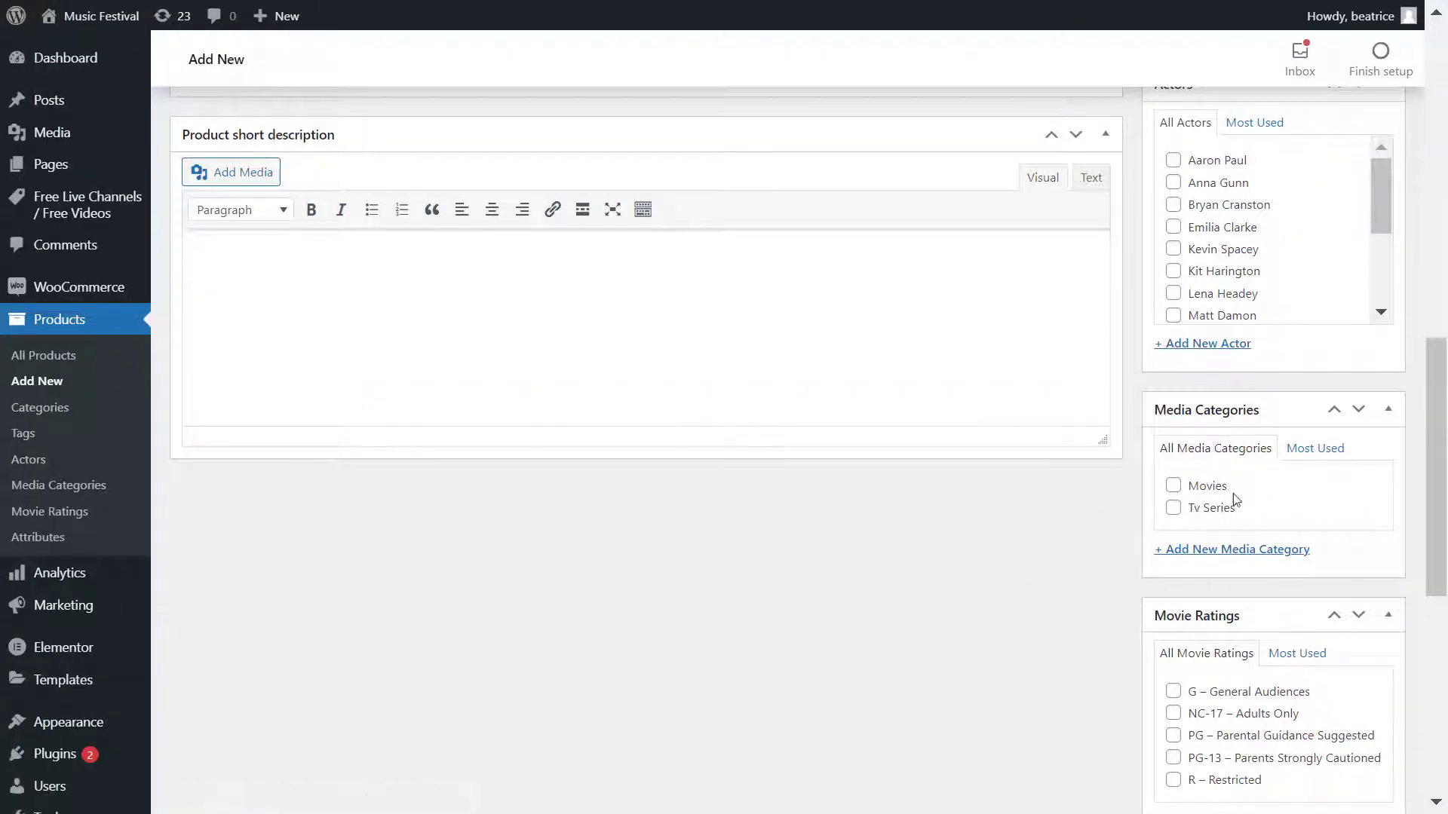
scroll(1260, 475, "up", 8)
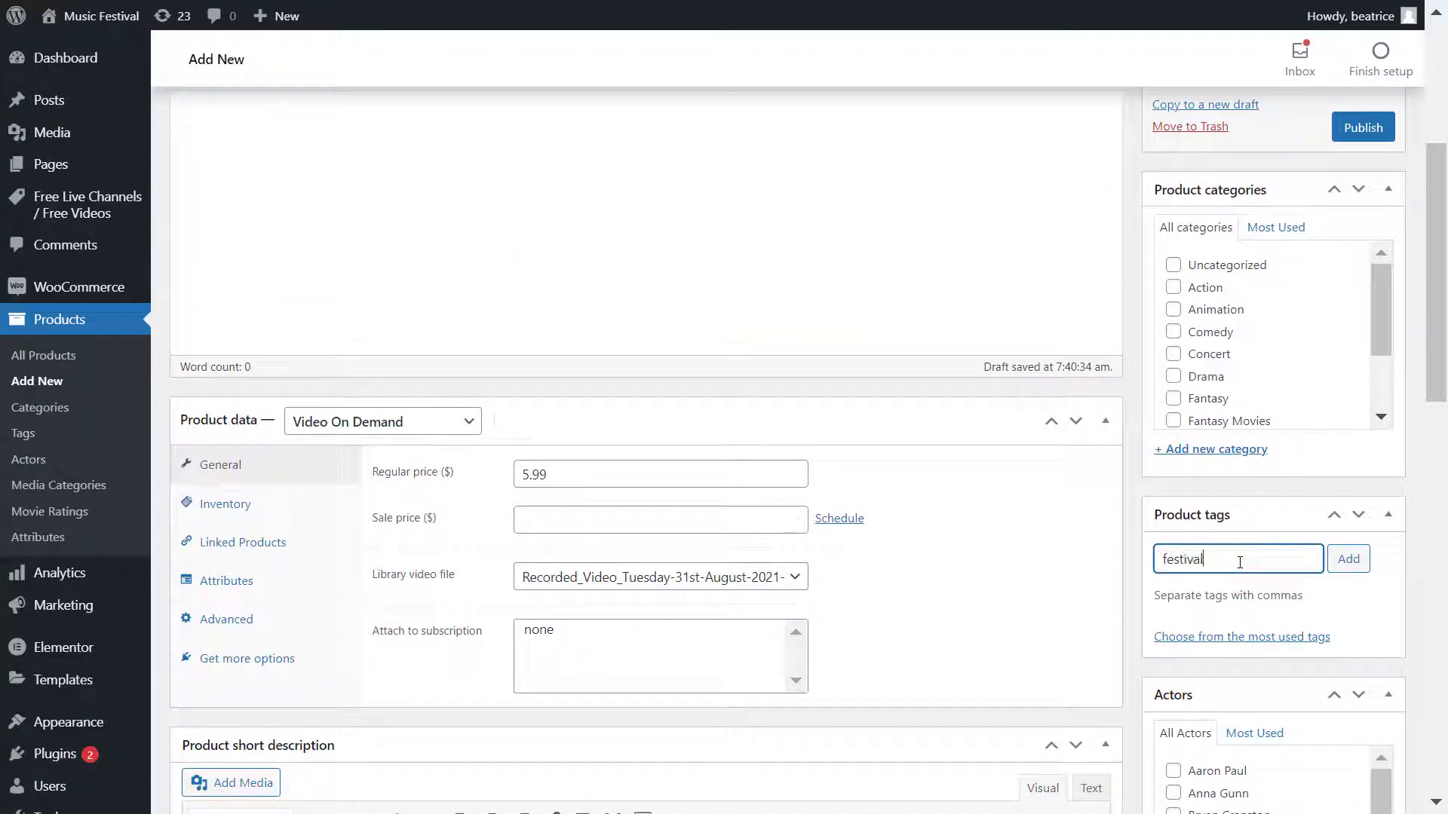
- Add the festival tag and publish the product
left_click(1348, 560)
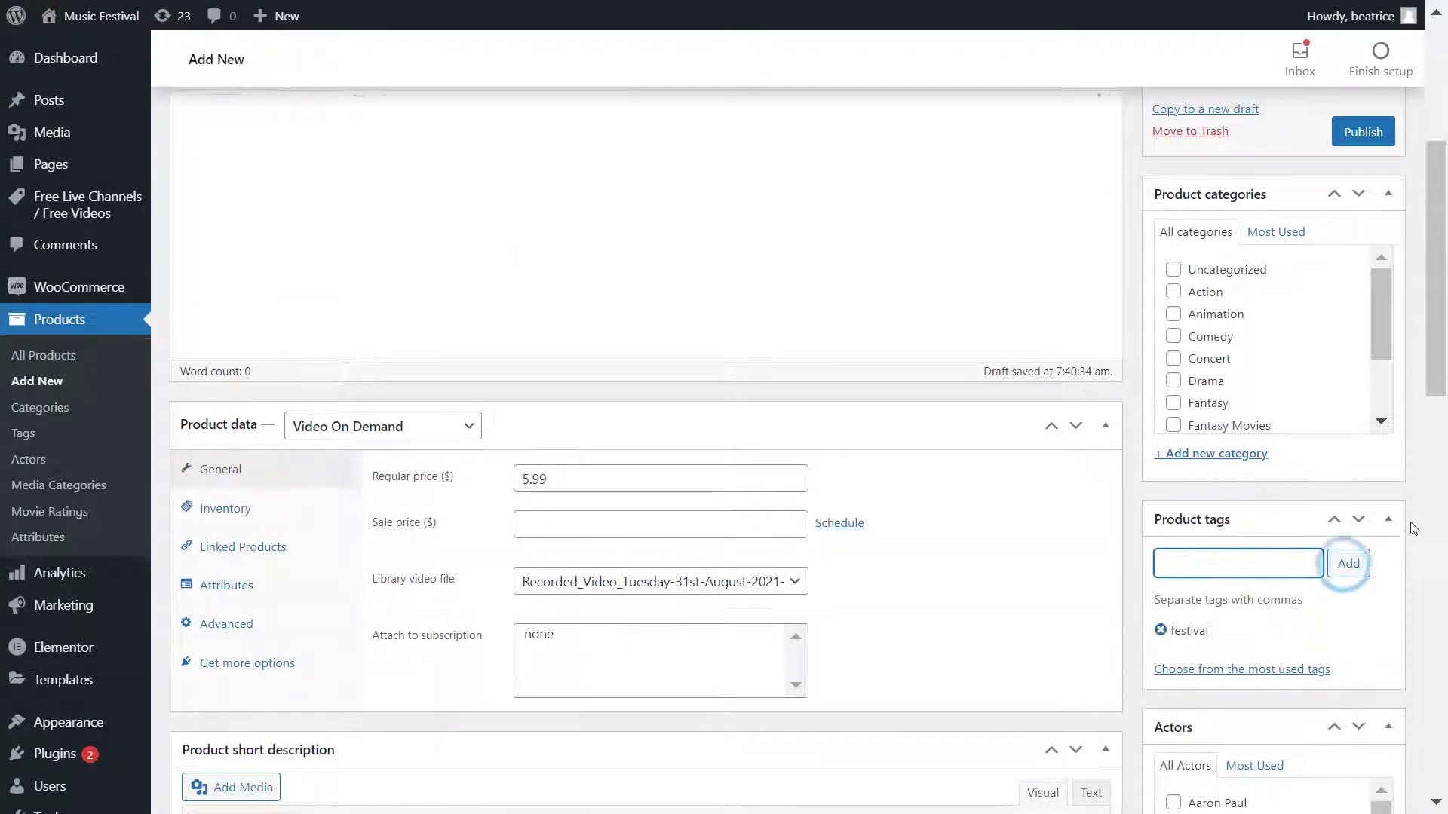
scroll(1390, 515, "up", 2)
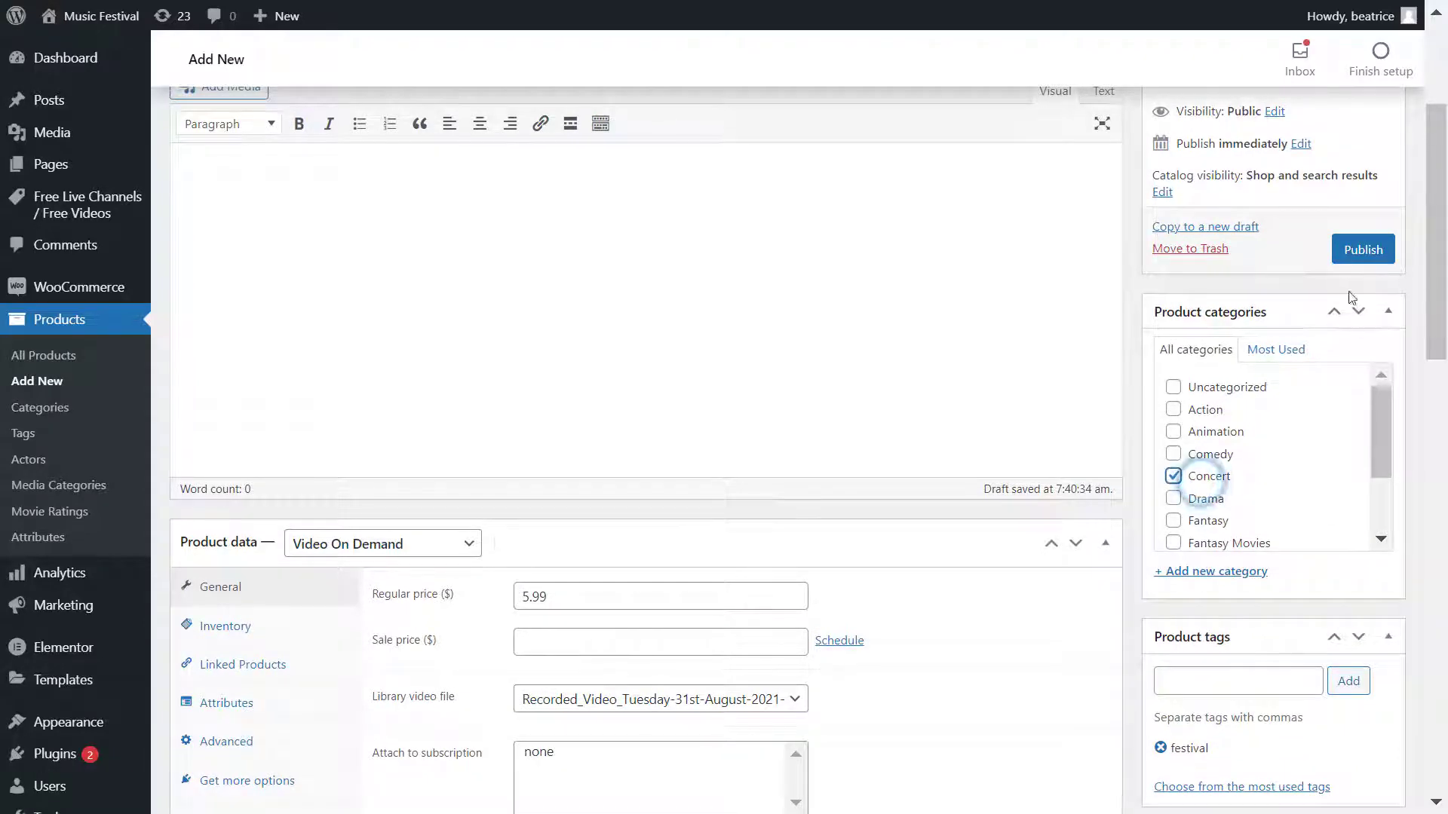
scroll(1407, 387, "up", 4)
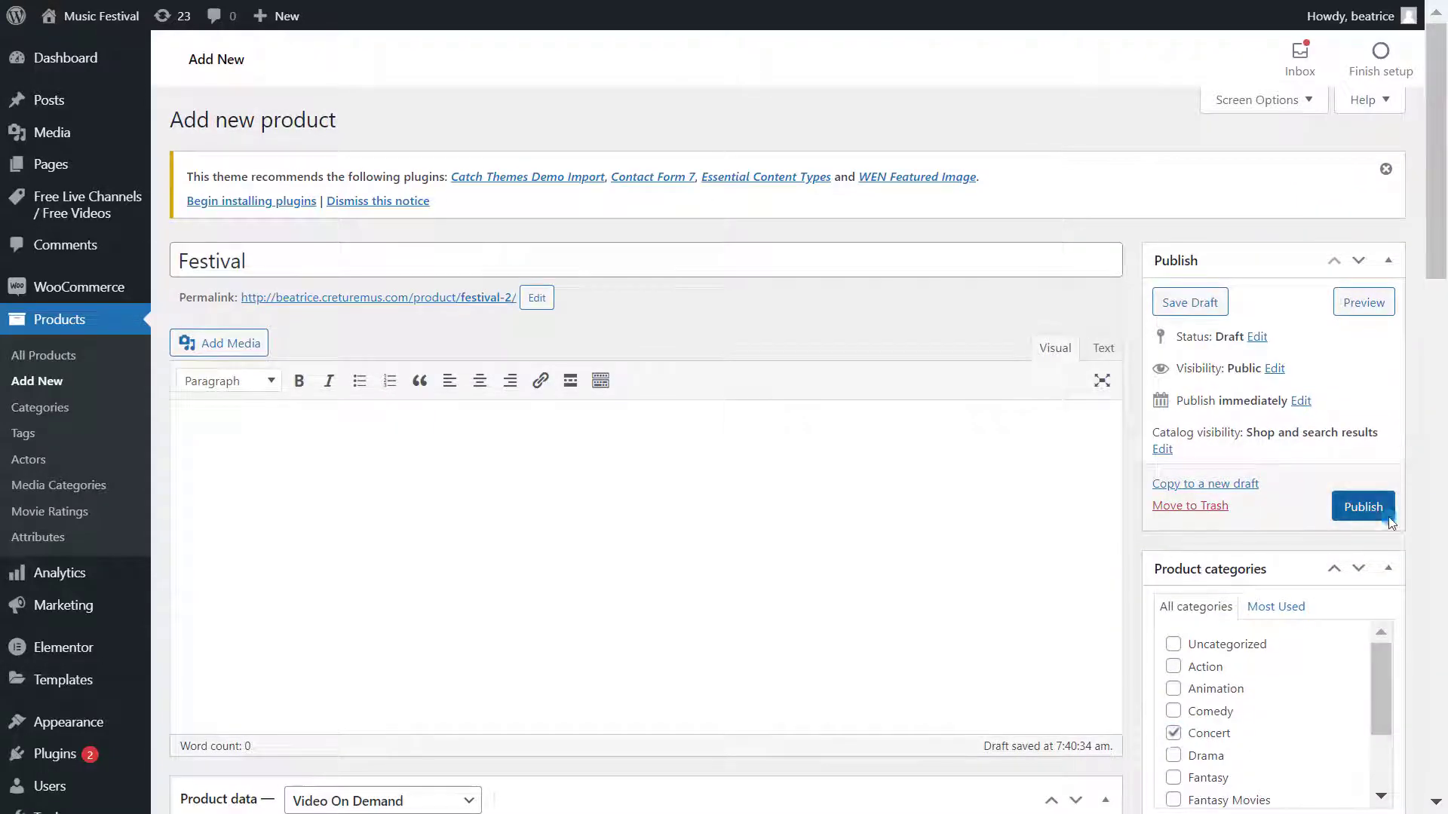
left_click(1362, 507)
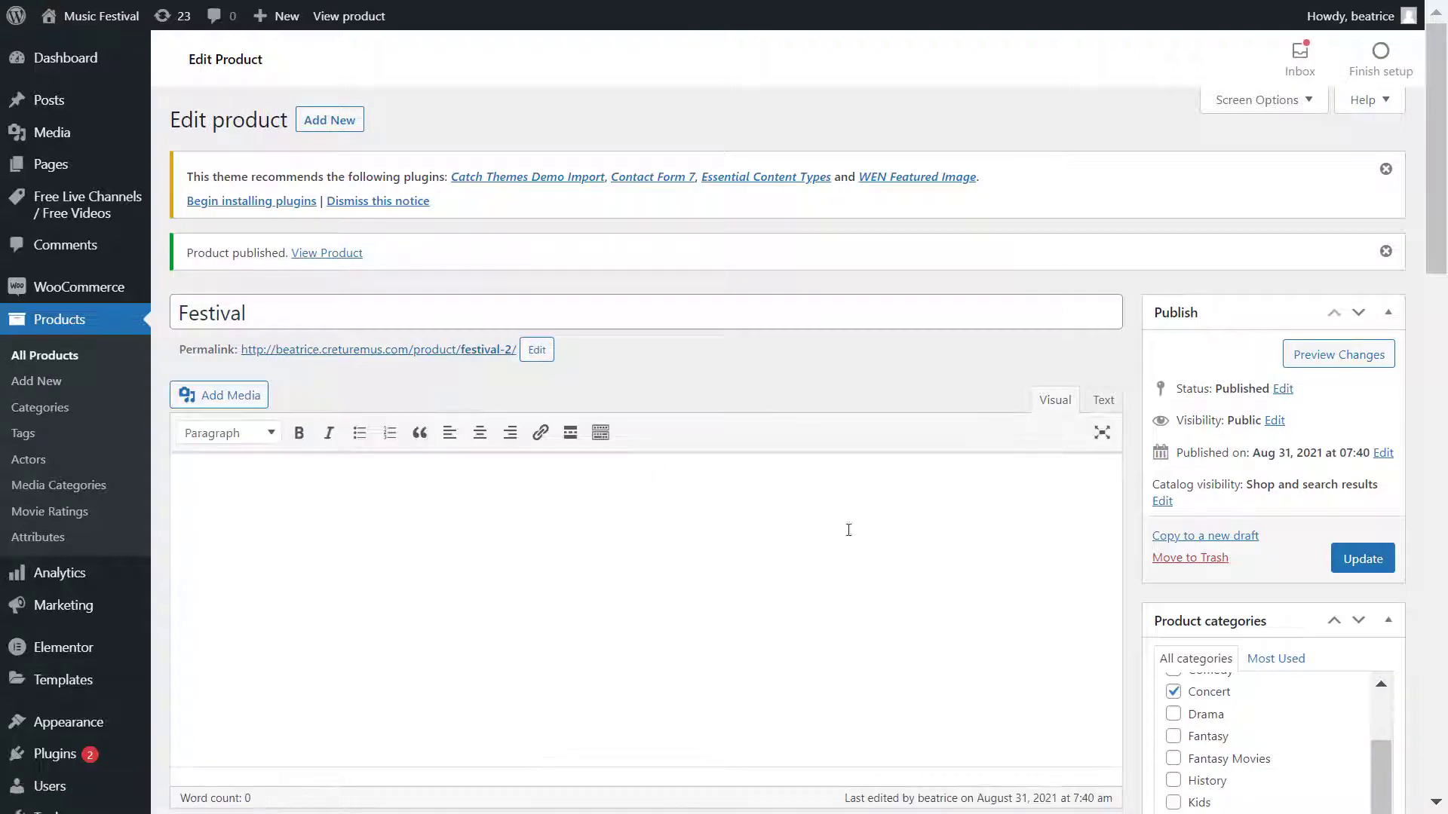
- Open the published Festival product page and start playing the recorded concert
left_click(492, 351)
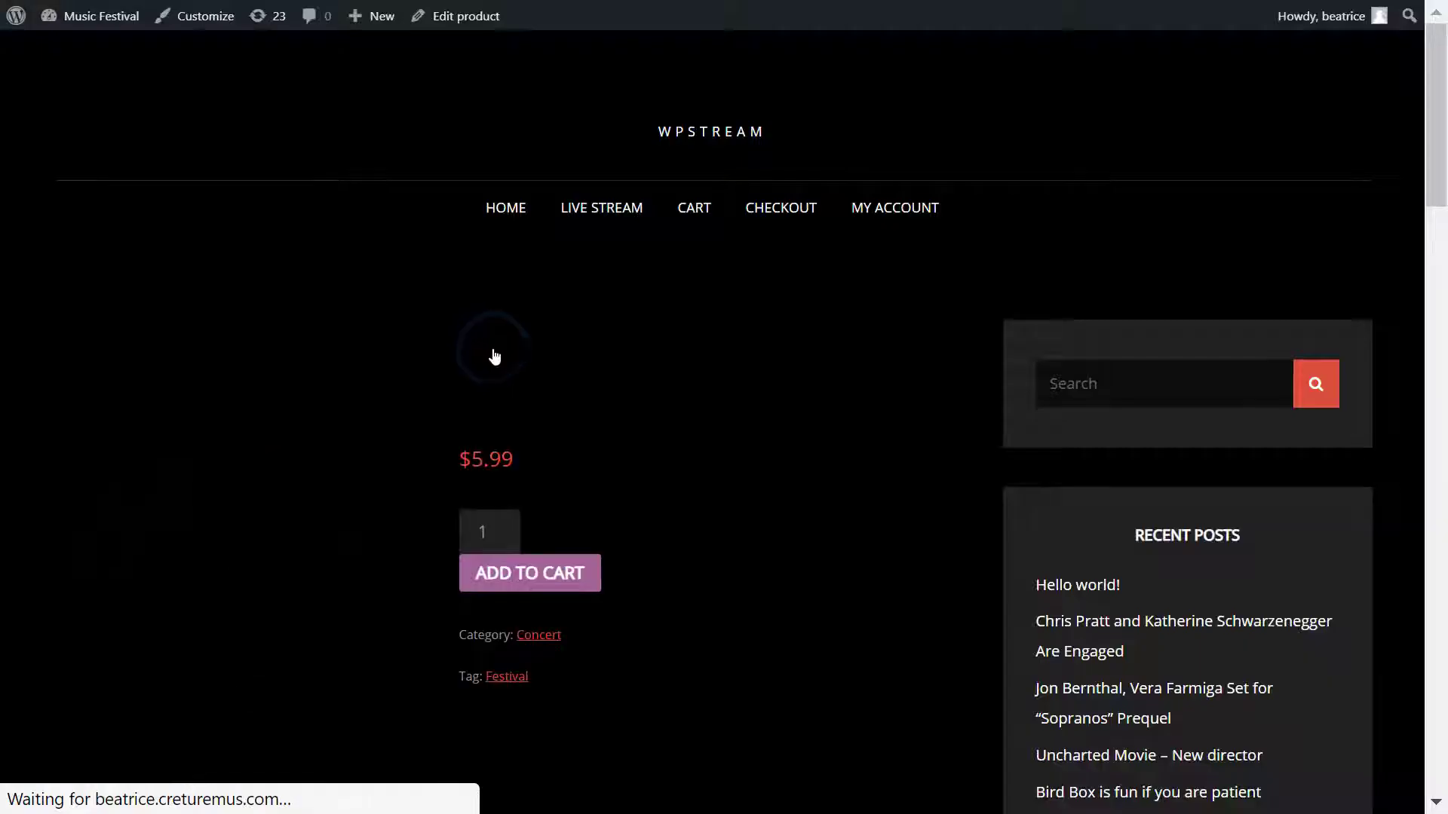
scroll(880, 436, "down", 6)
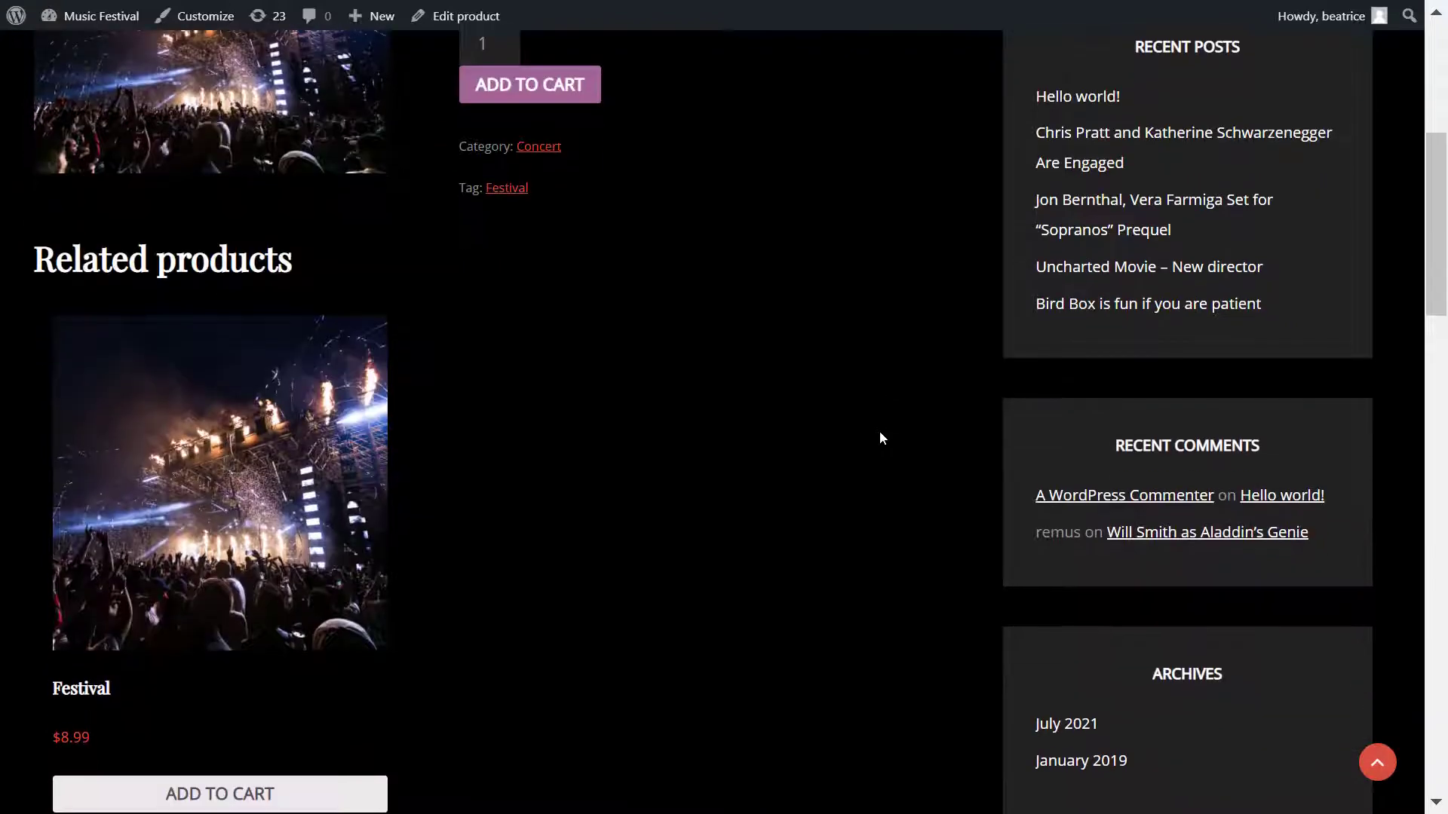
scroll(879, 431, "up", 6)
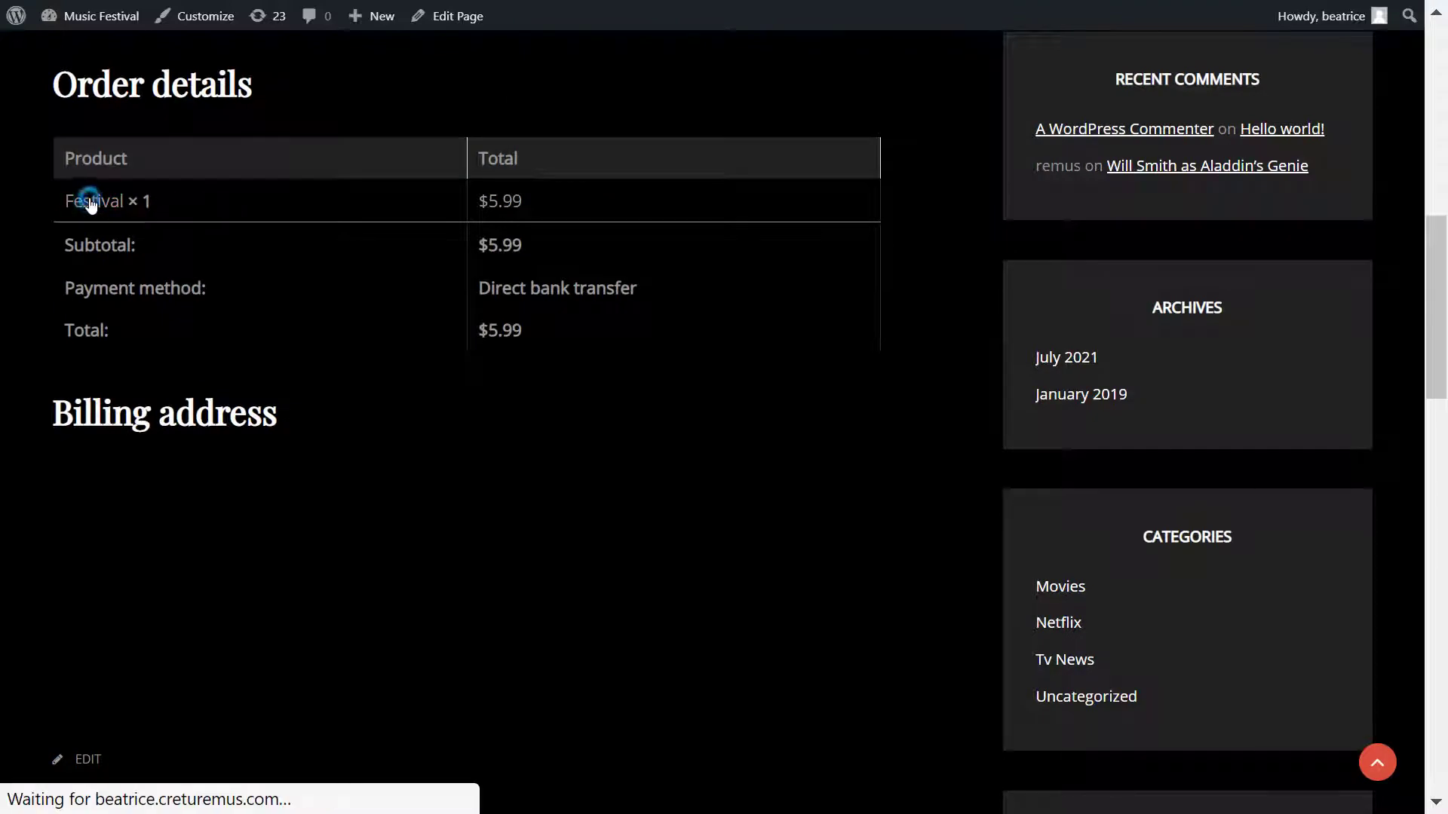
scroll(162, 204, "down", 4)
scroll(162, 203, "up", 3)
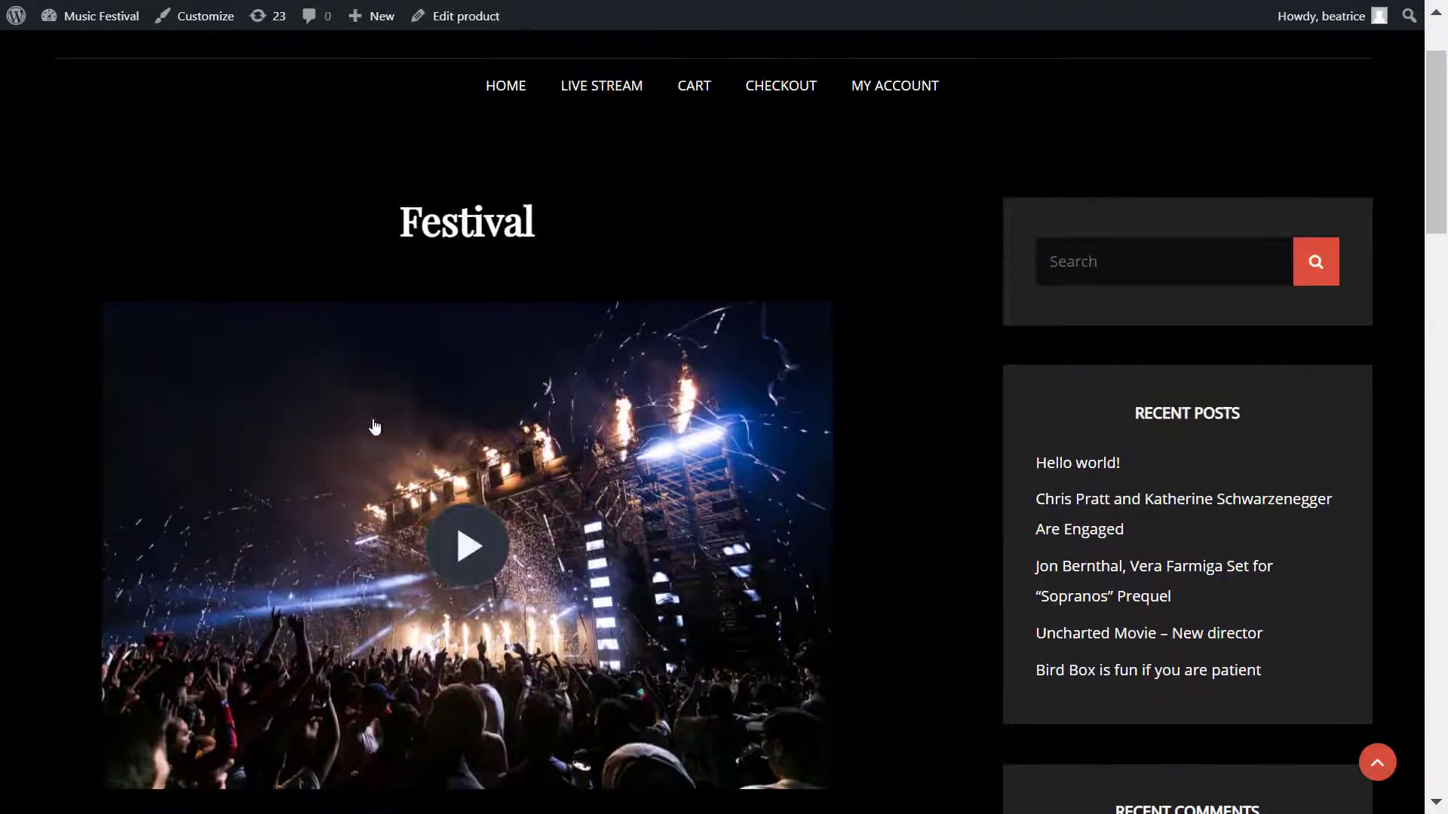
left_click(483, 529)
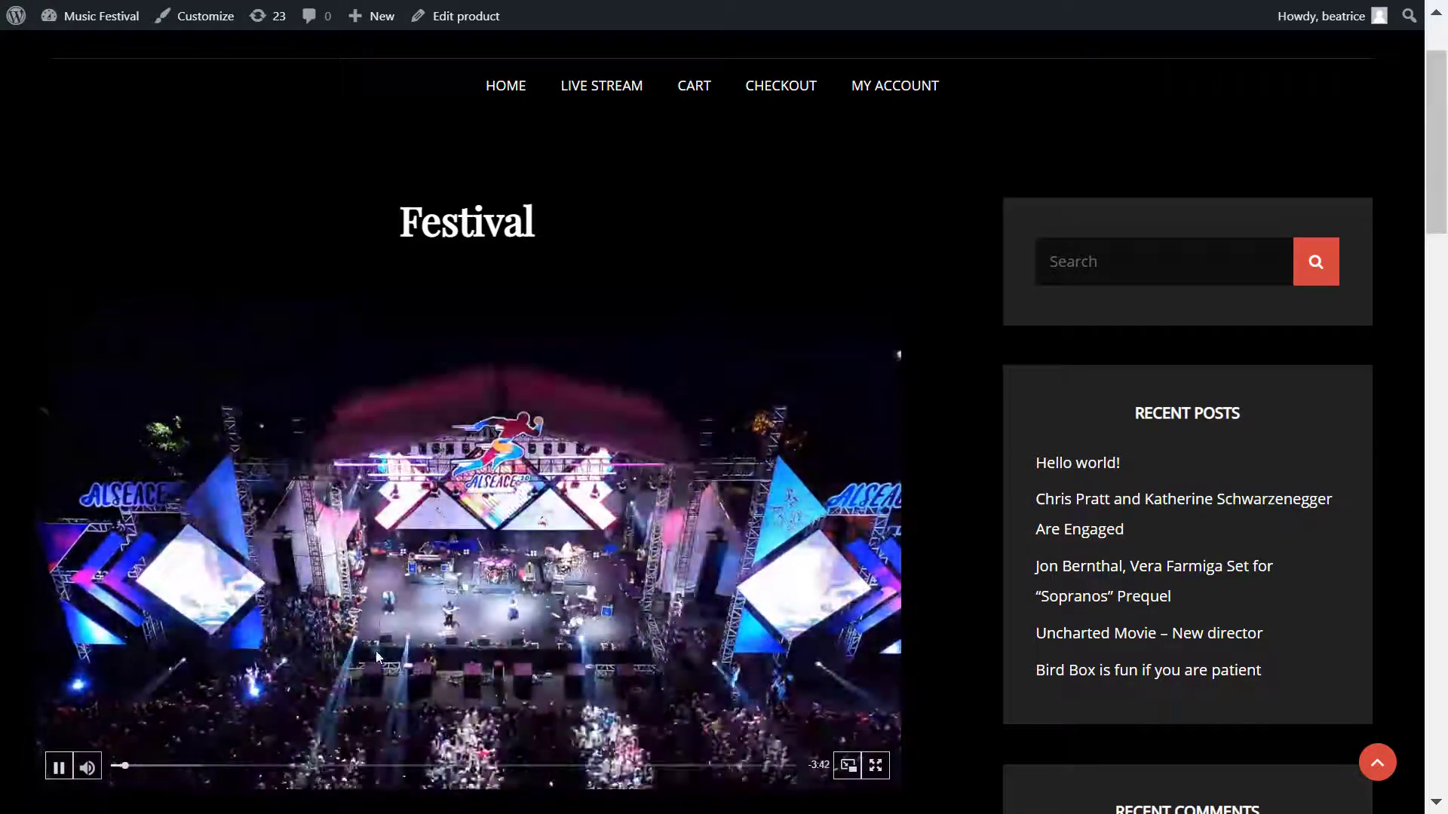
left_click(375, 650)
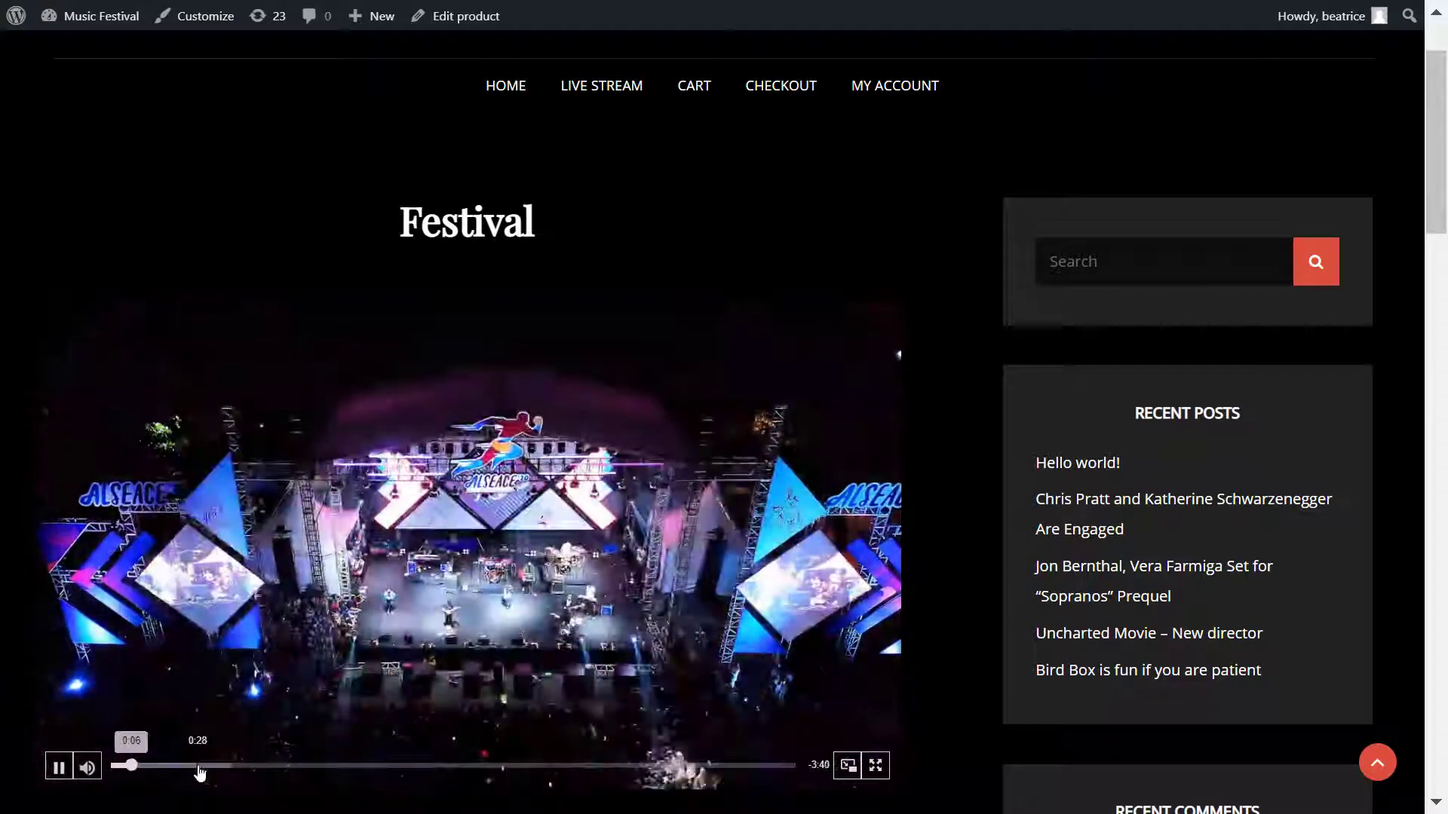
- Seek the video to about 0:34, then 0:48, then back to 0:25
left_click(215, 766)
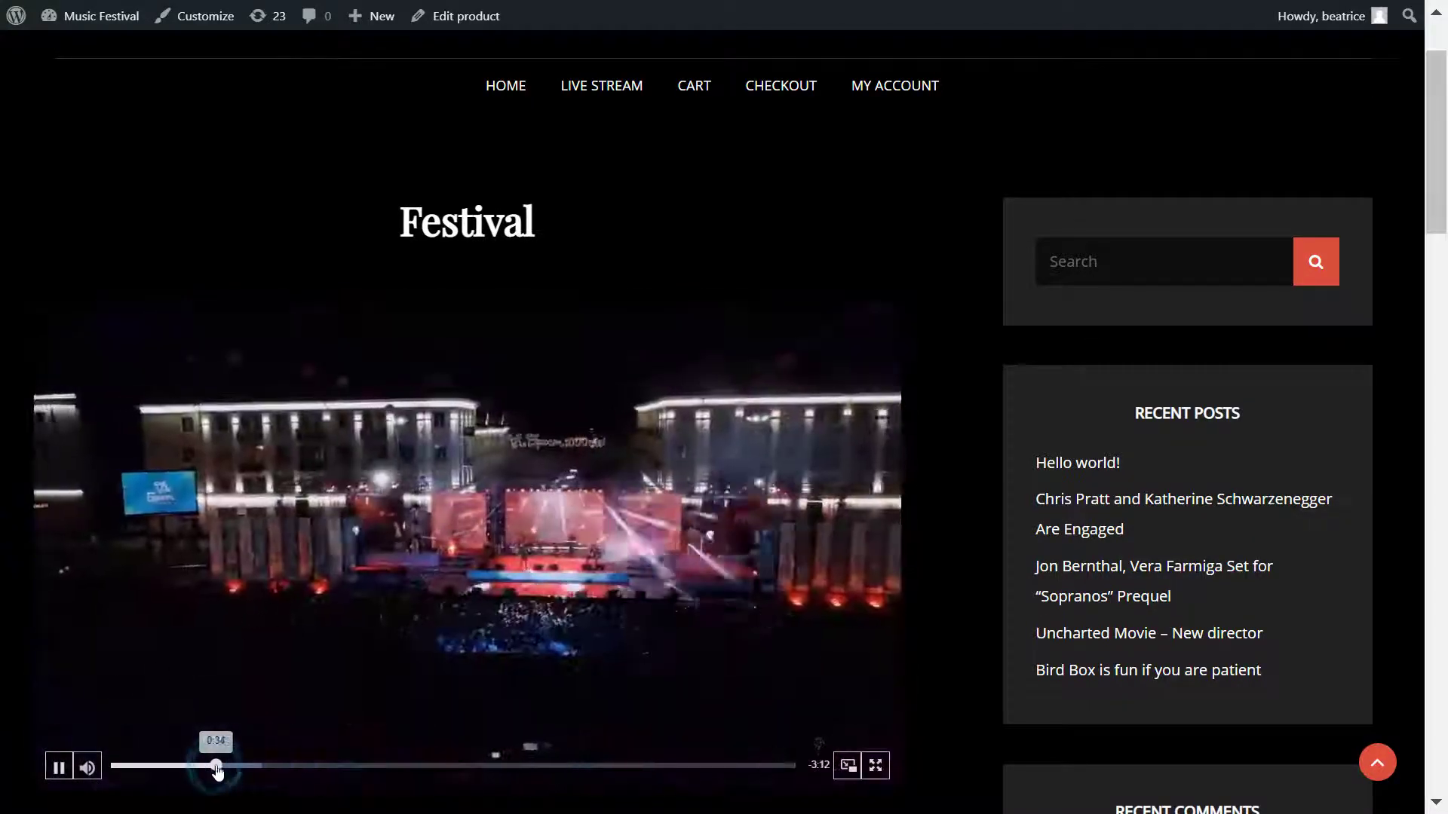
left_click(257, 766)
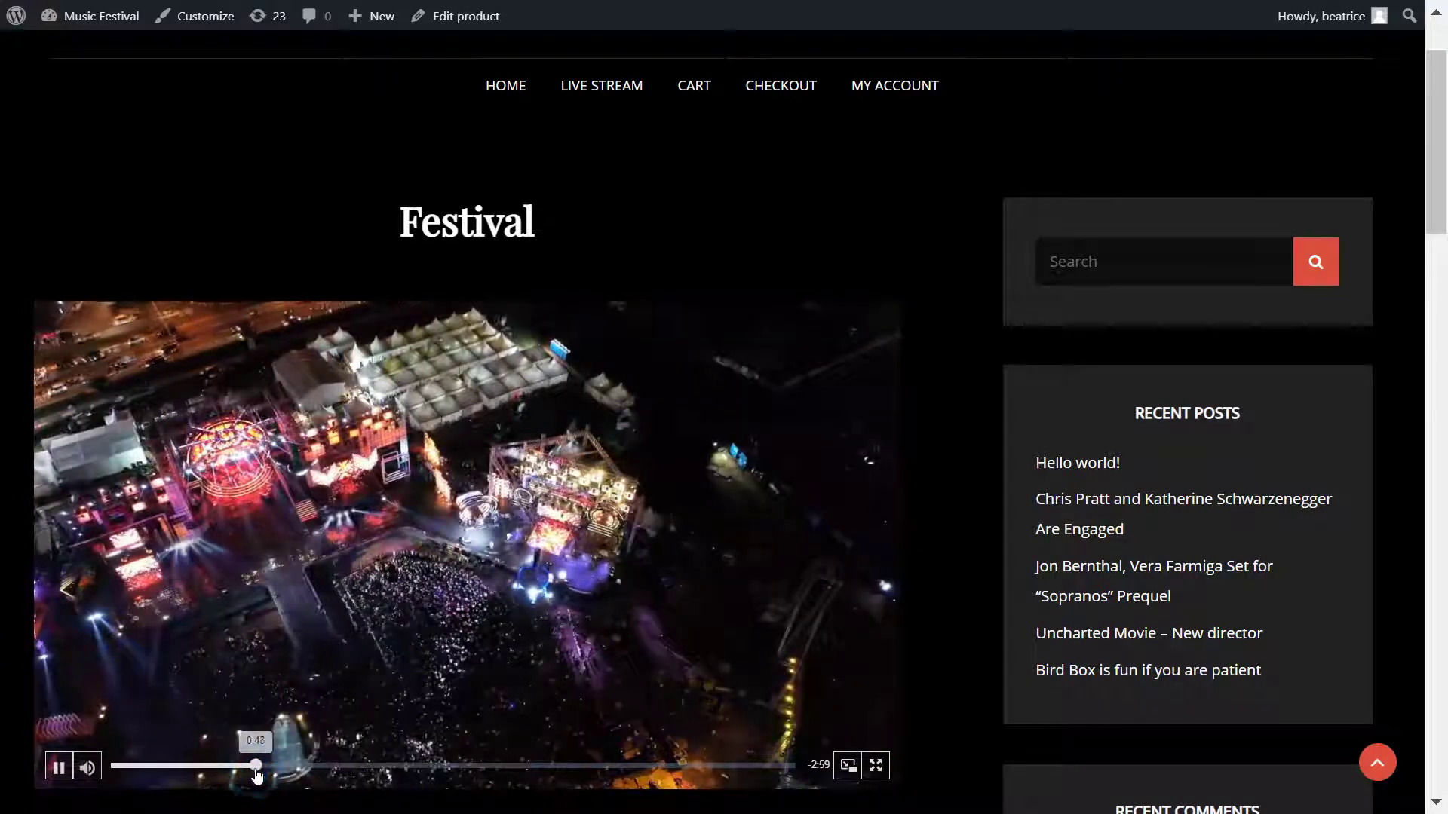
left_click(189, 766)
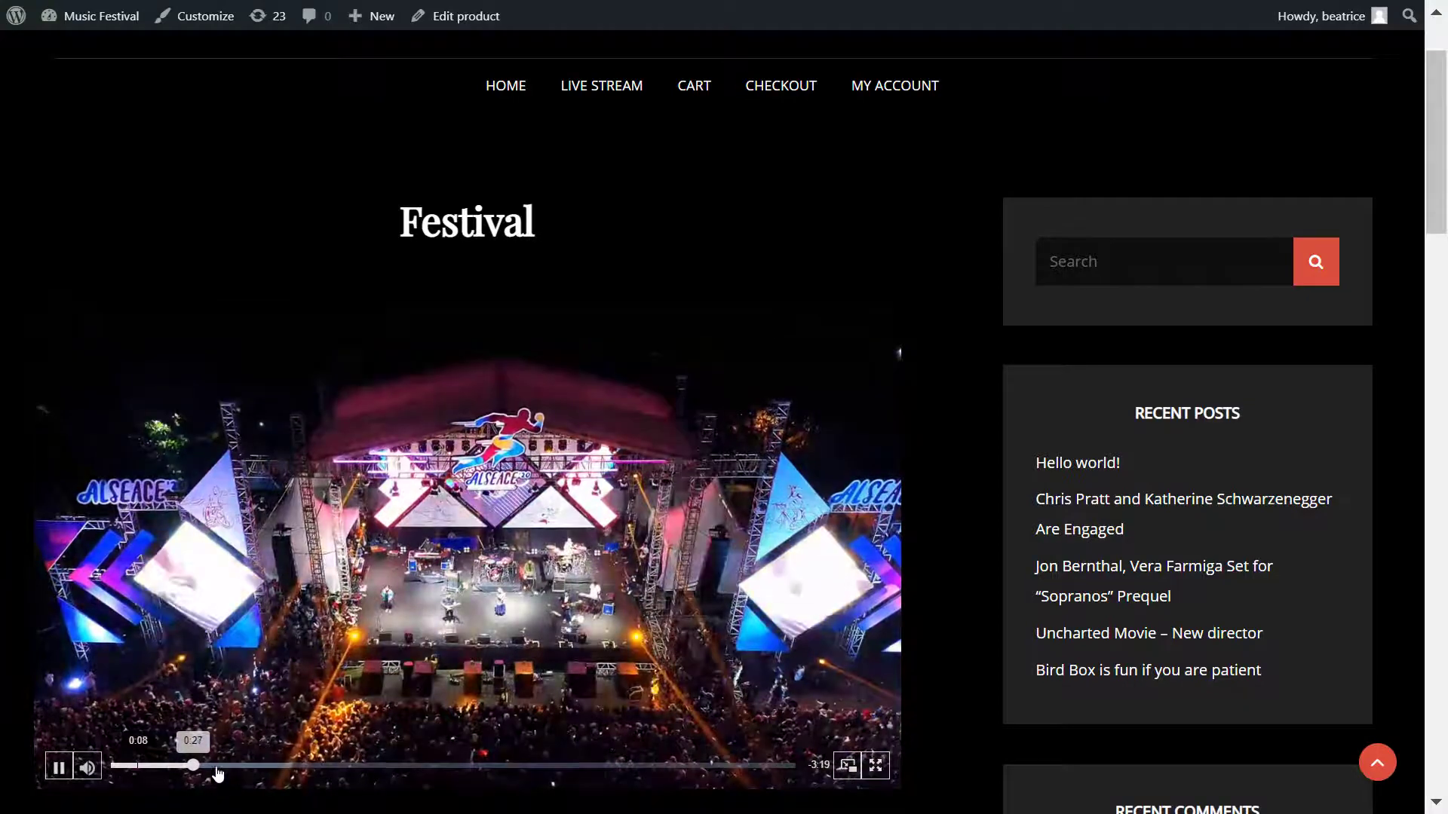
- Watch full screen, then picture-in-picture moved bottom-right, return it inline, and go home
left_click(874, 765)
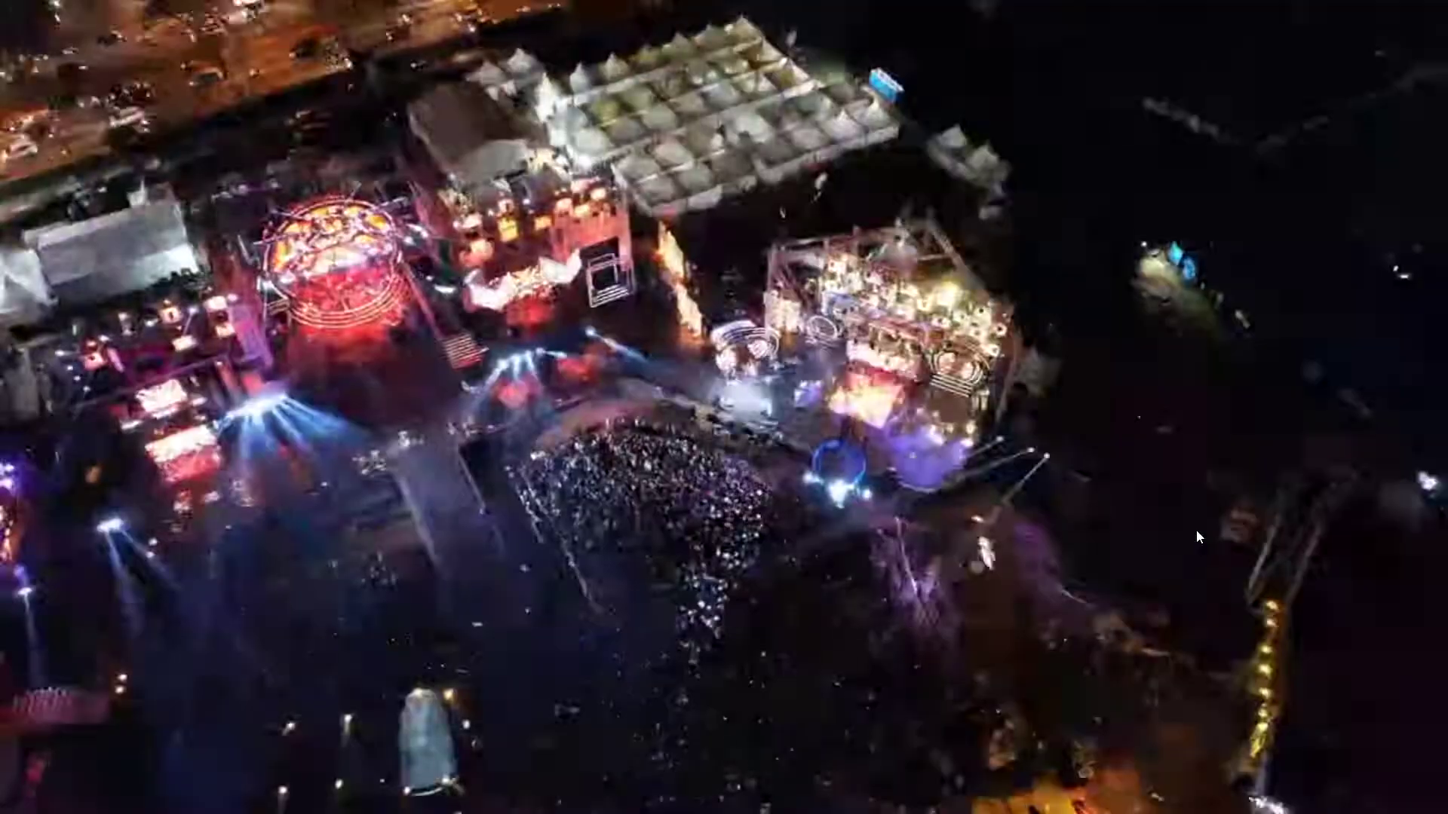
mouse_move(1197, 518)
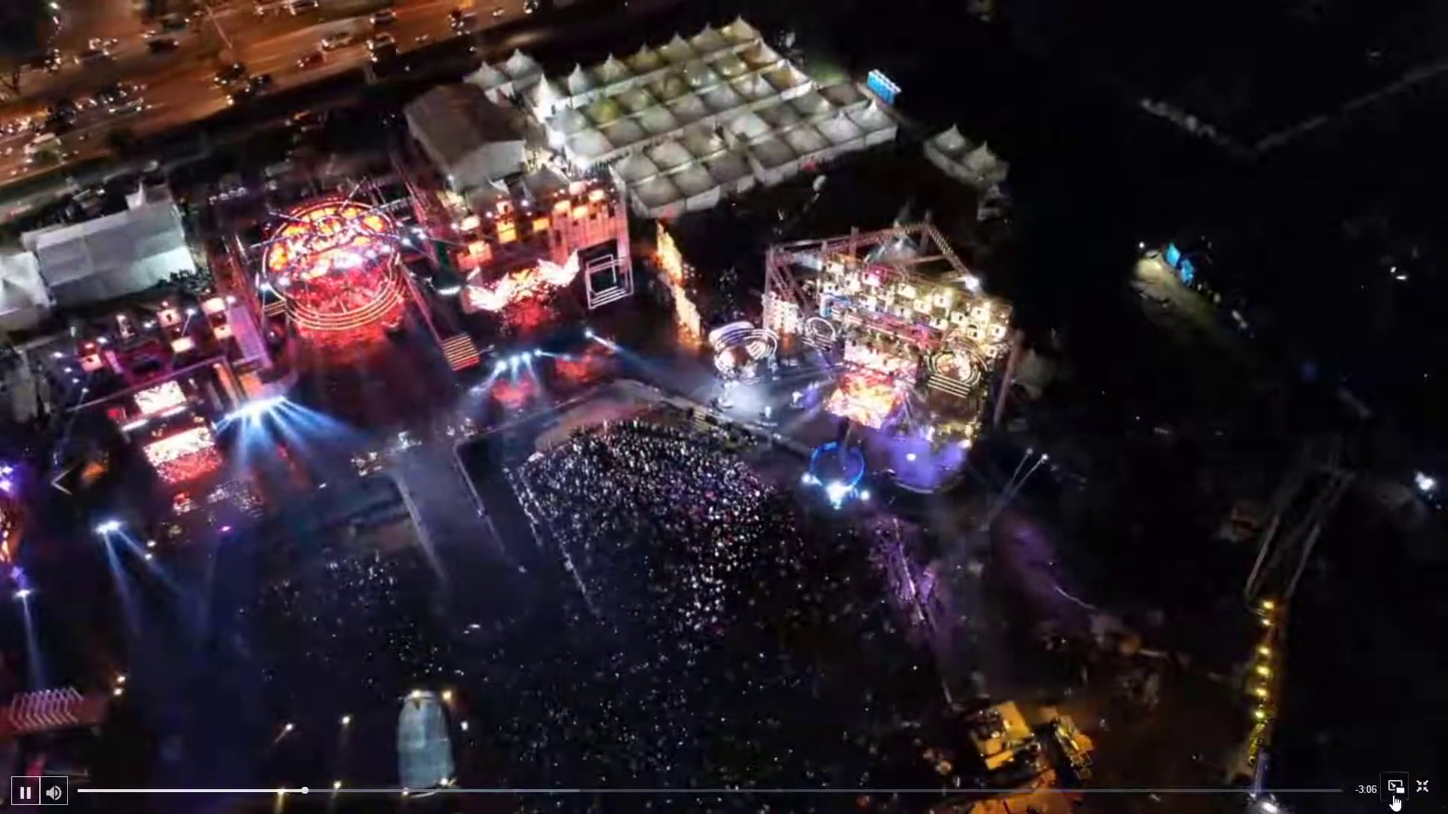
left_click(1395, 801)
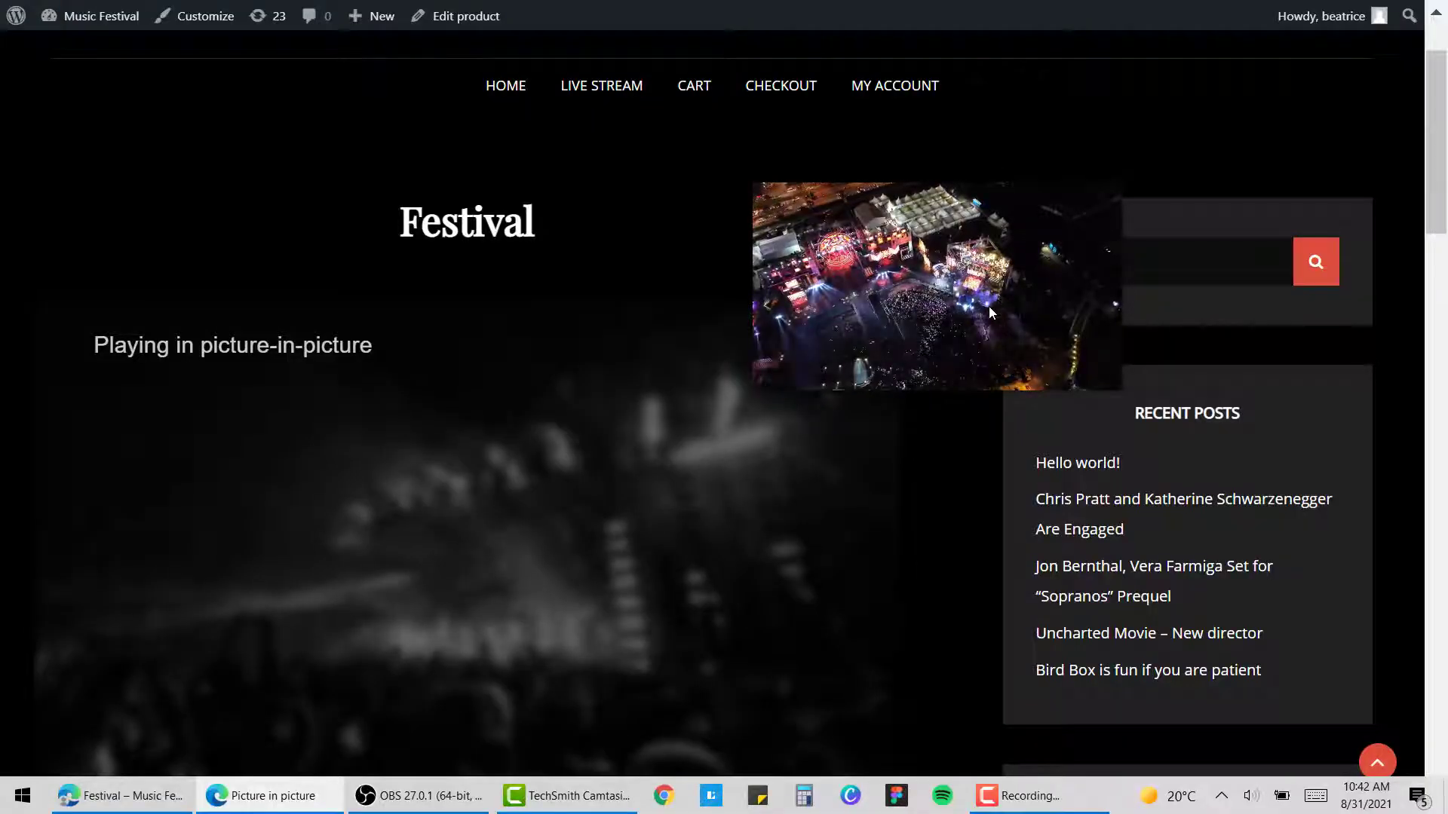
left_click_drag(989, 279, 1161, 365)
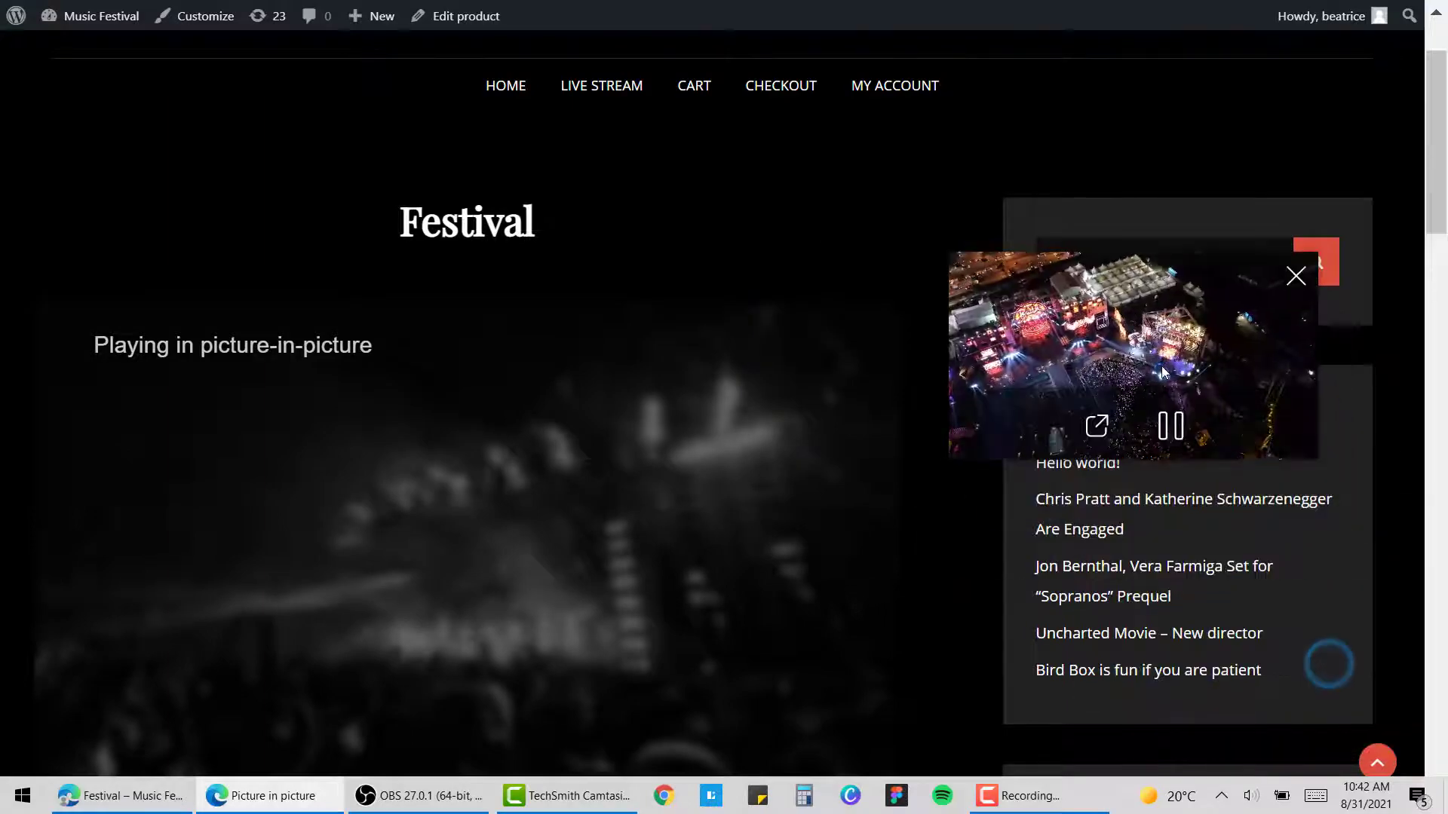
left_click(1097, 425)
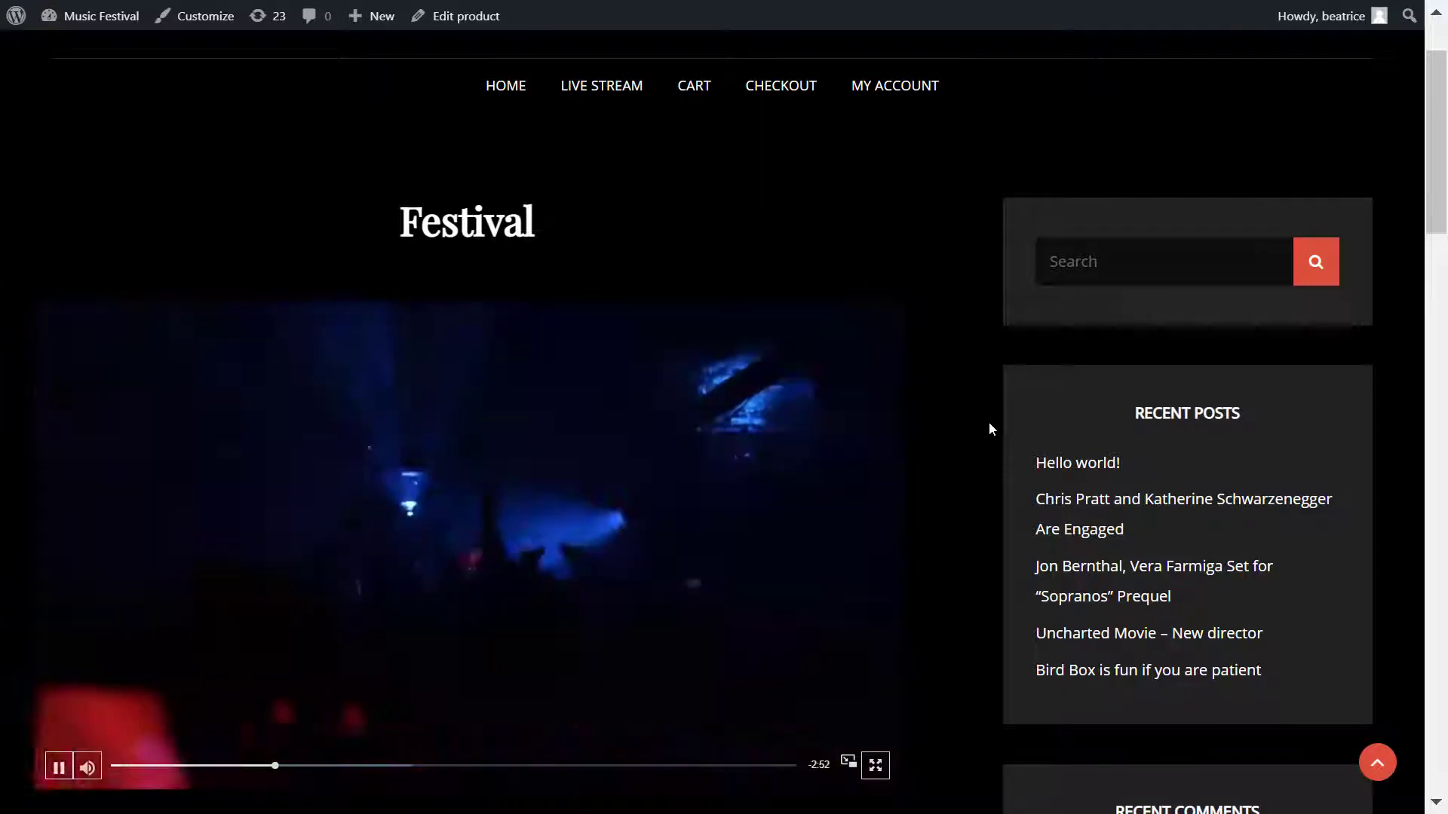
scroll(989, 422, "up", 2)
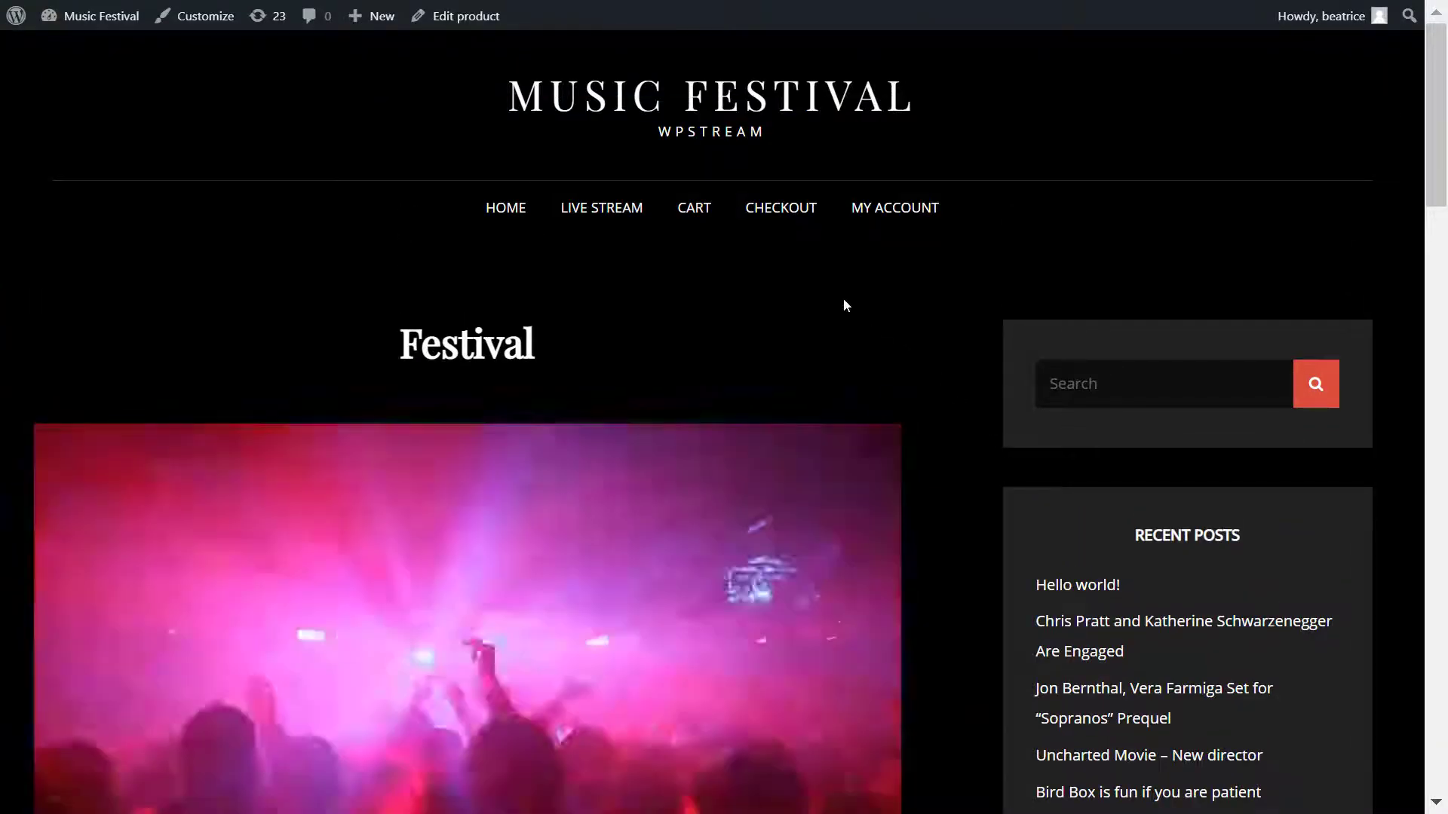
left_click(739, 99)
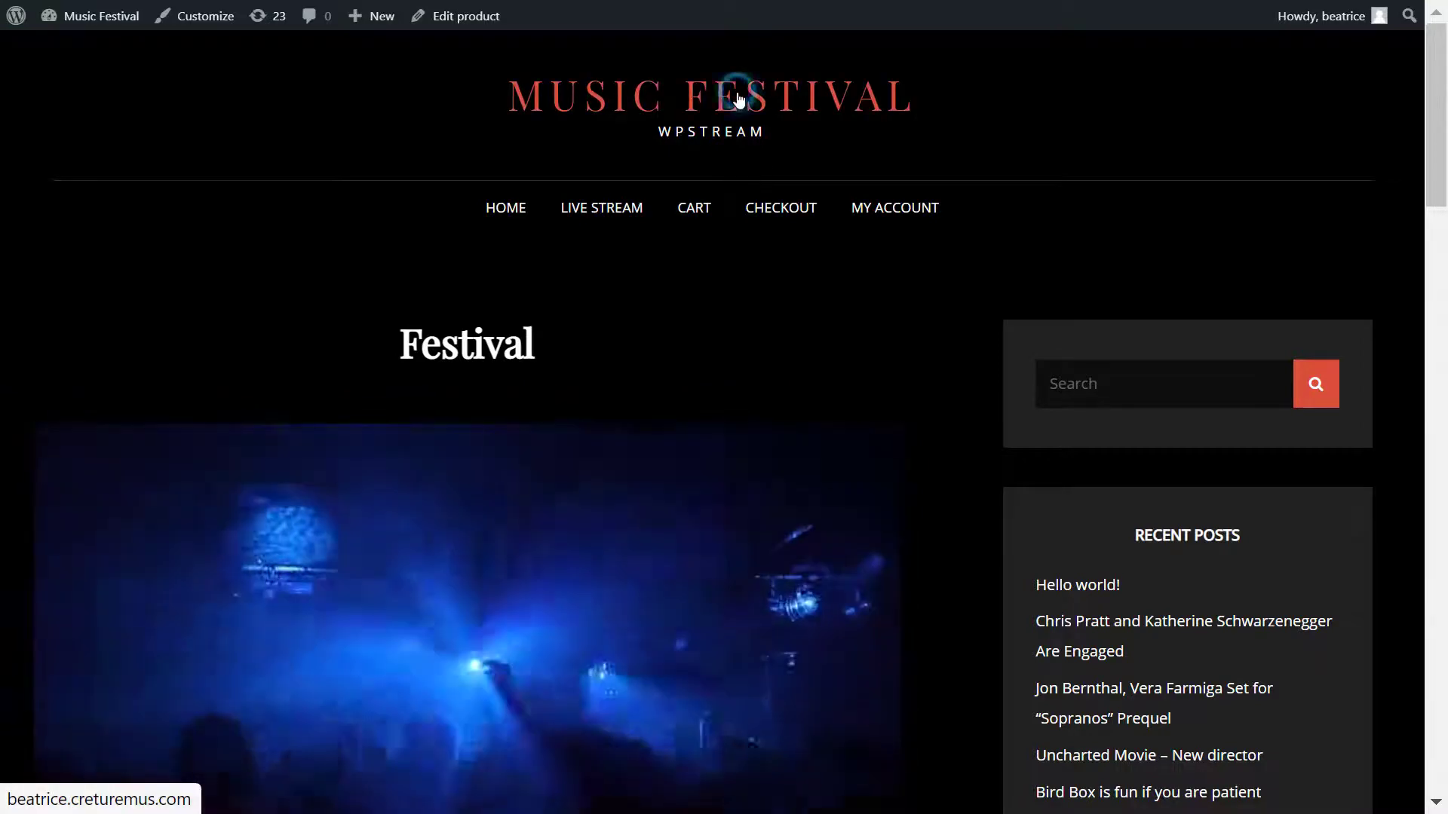